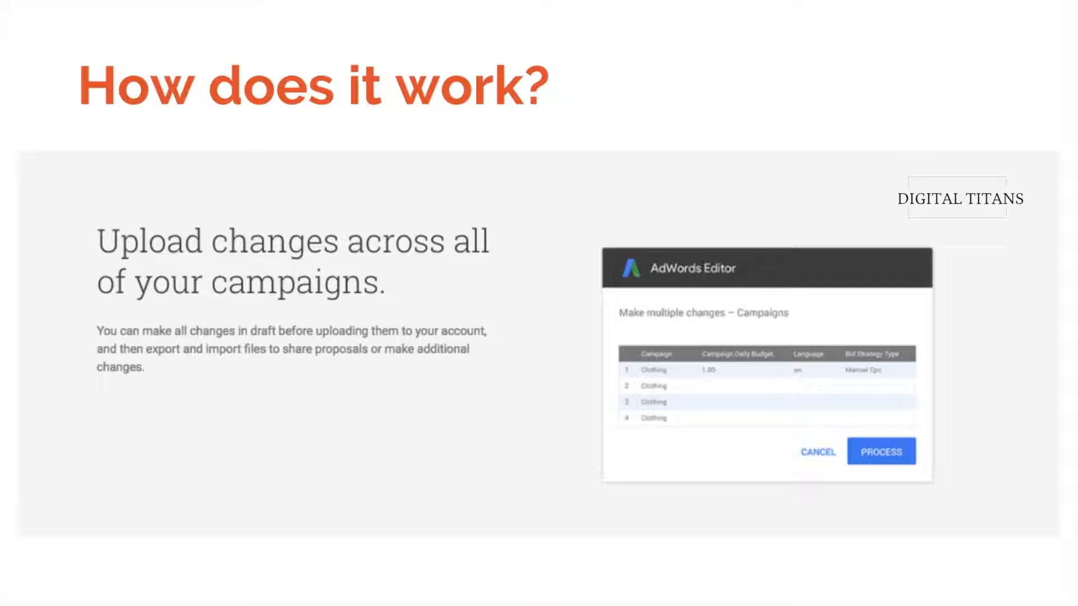
- Advance to the 'Let's get our hands dirty.' slide, then leave the slideshow for AdWords Editor's Accounts manager
{"action": "key", "text": "Right"}
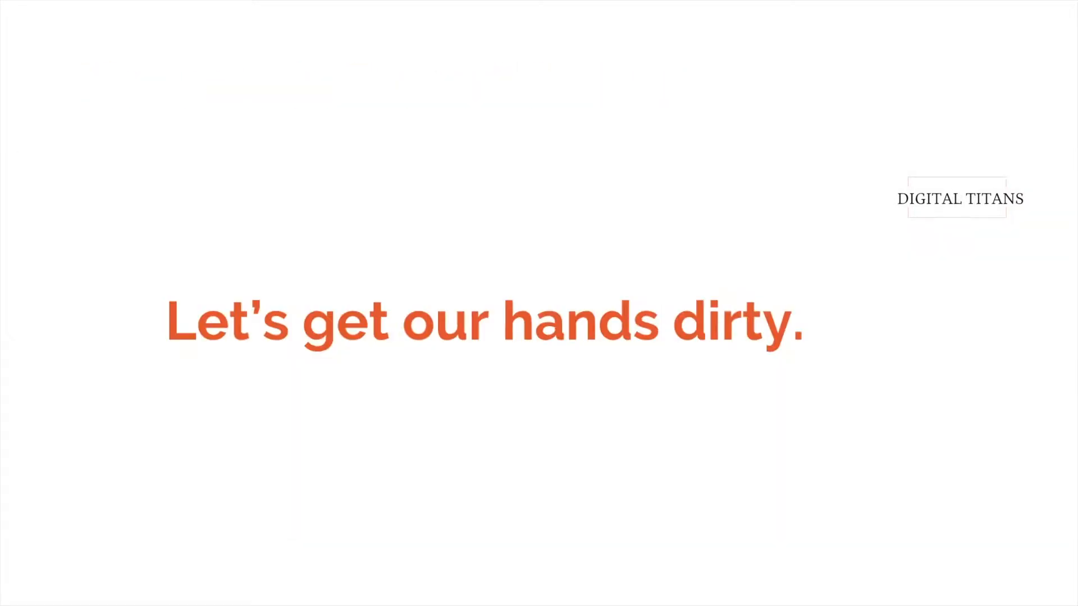
{"action": "key", "text": "ctrl+Up"}
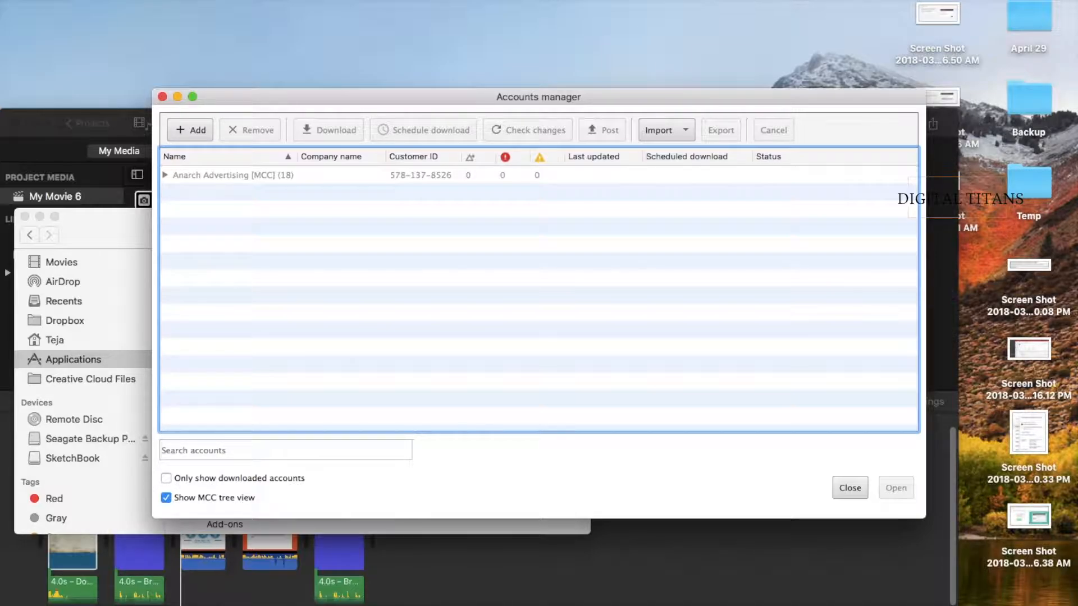
- Add a Google account by signing in through the in-app browser with its e-mail and password
{"action": "left_click", "coordinate": [186, 131]}
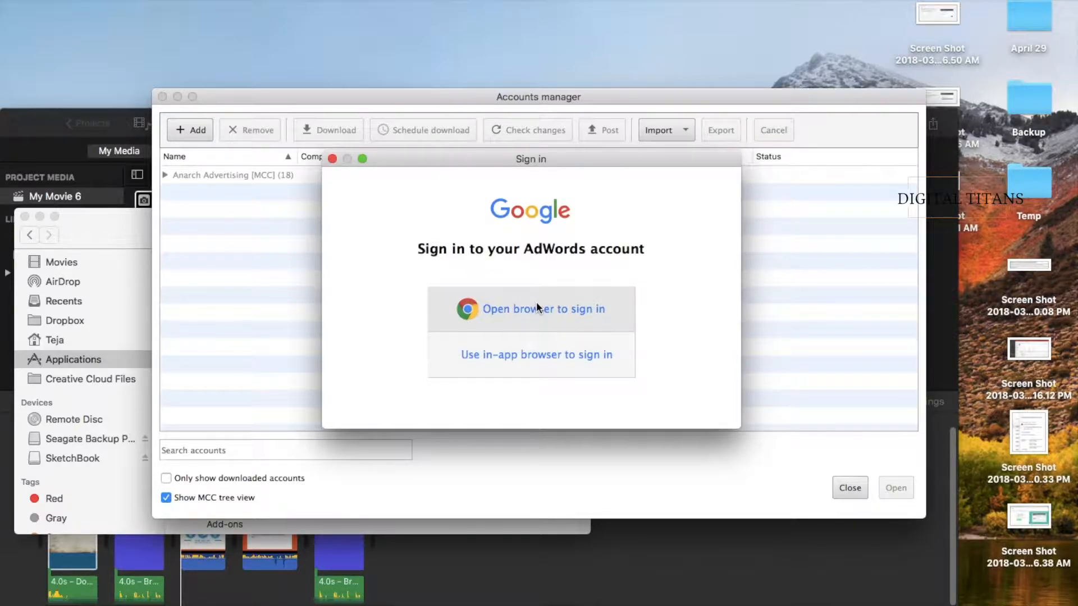
{"action": "left_click", "coordinate": [523, 352]}
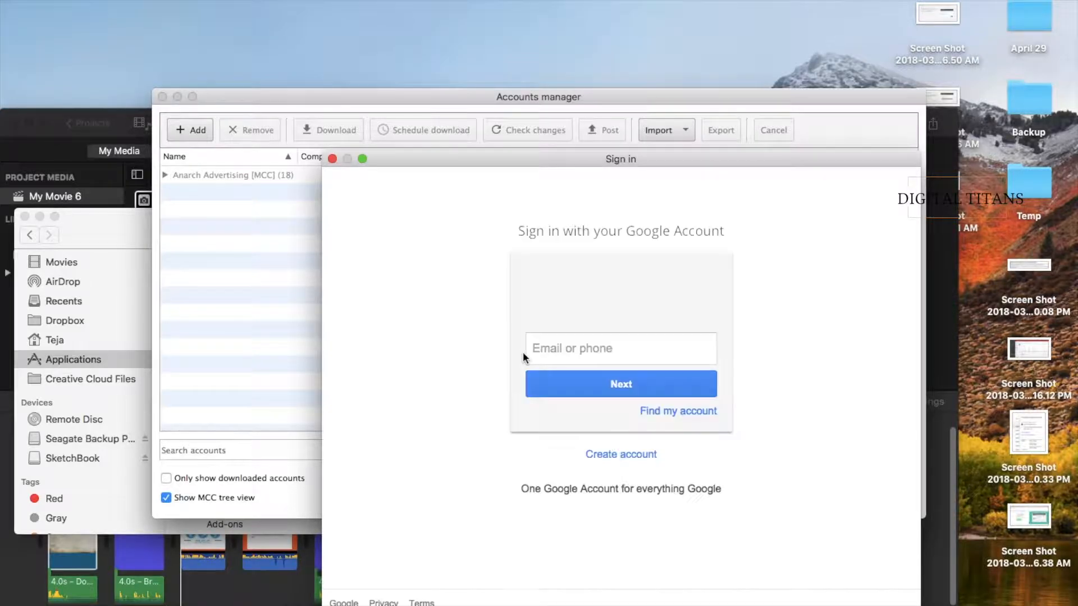
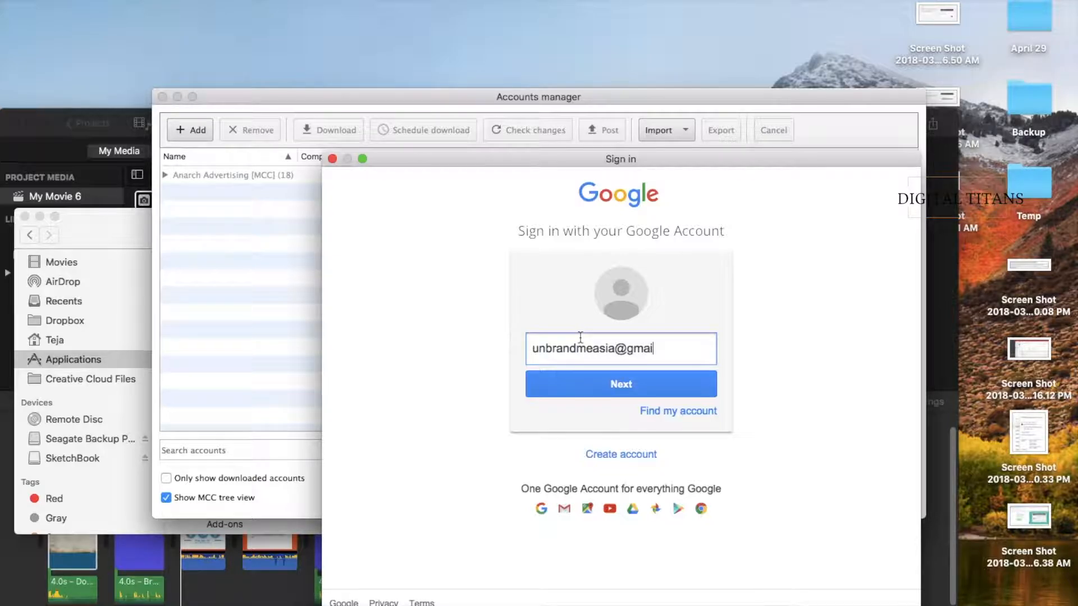
{"action": "left_click", "coordinate": [607, 389]}
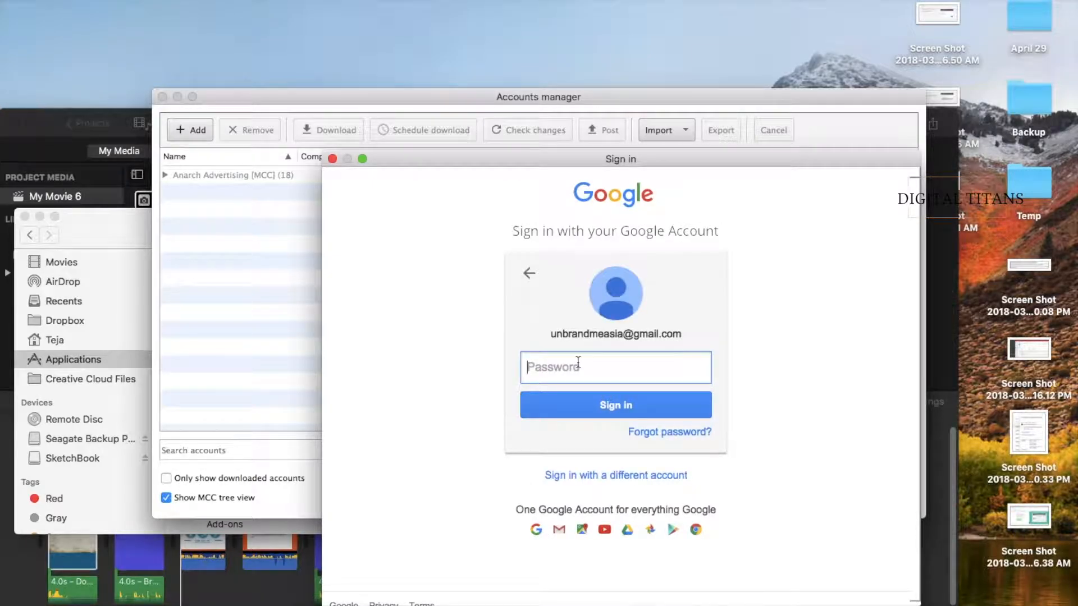
{"action": "type", "text": "•••••••••••"}
{"action": "key", "text": "Return"}
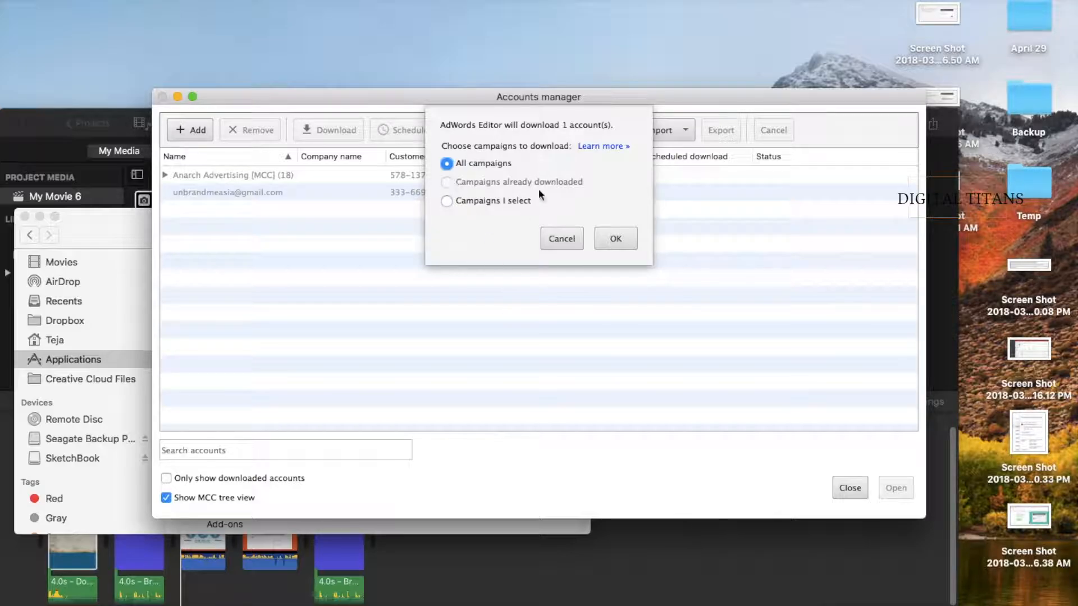
- Glance at the individually selectable campaigns, then download All campaigns for the new account
{"action": "left_click", "coordinate": [447, 165]}
{"action": "left_click", "coordinate": [445, 201]}
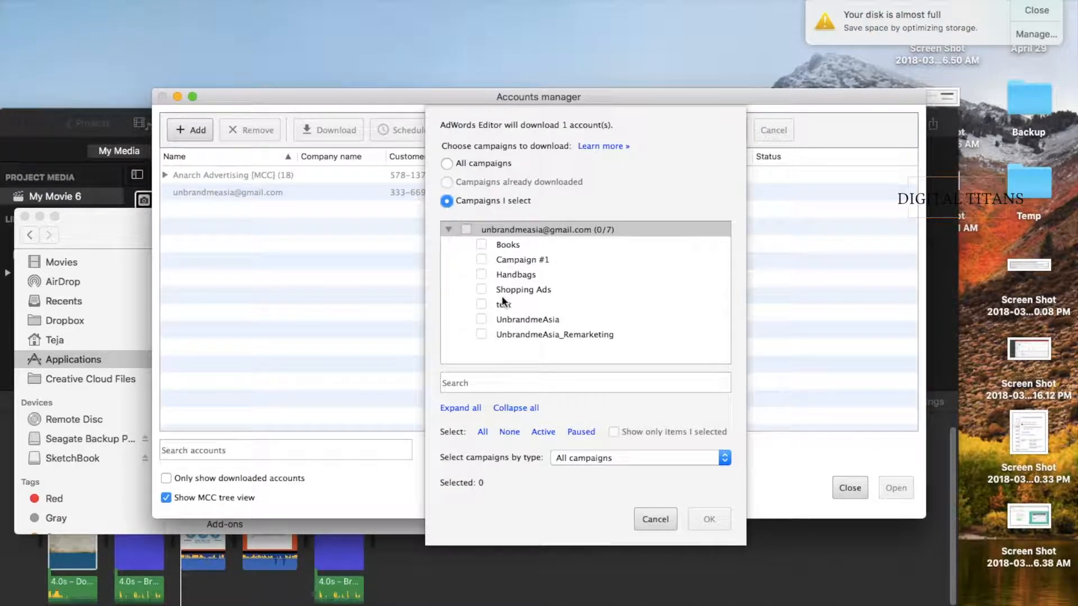
{"action": "left_click", "coordinate": [447, 163]}
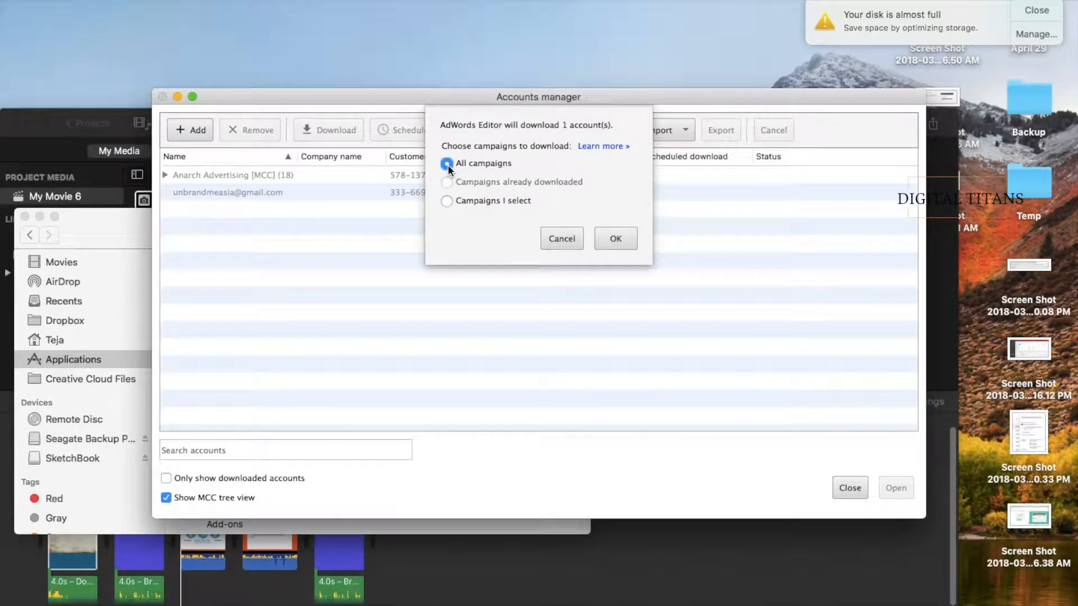
{"action": "left_click", "coordinate": [621, 239]}
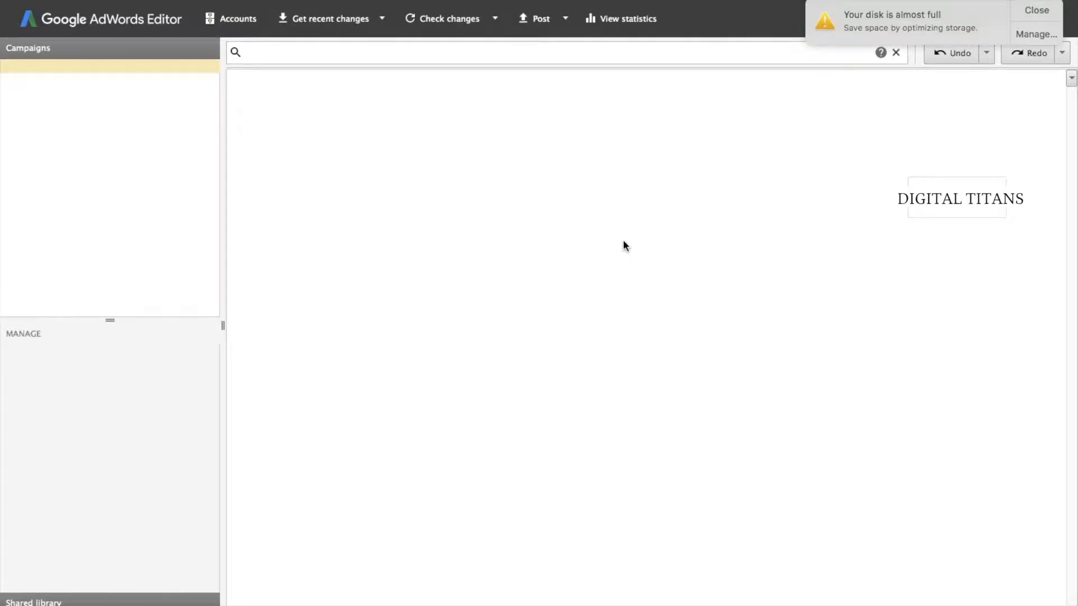
- Dismiss the disk space warning and browse each campaign's settings, from Handbags to UnbrandmeAsia_Remarketing
{"action": "left_click", "coordinate": [1036, 10]}
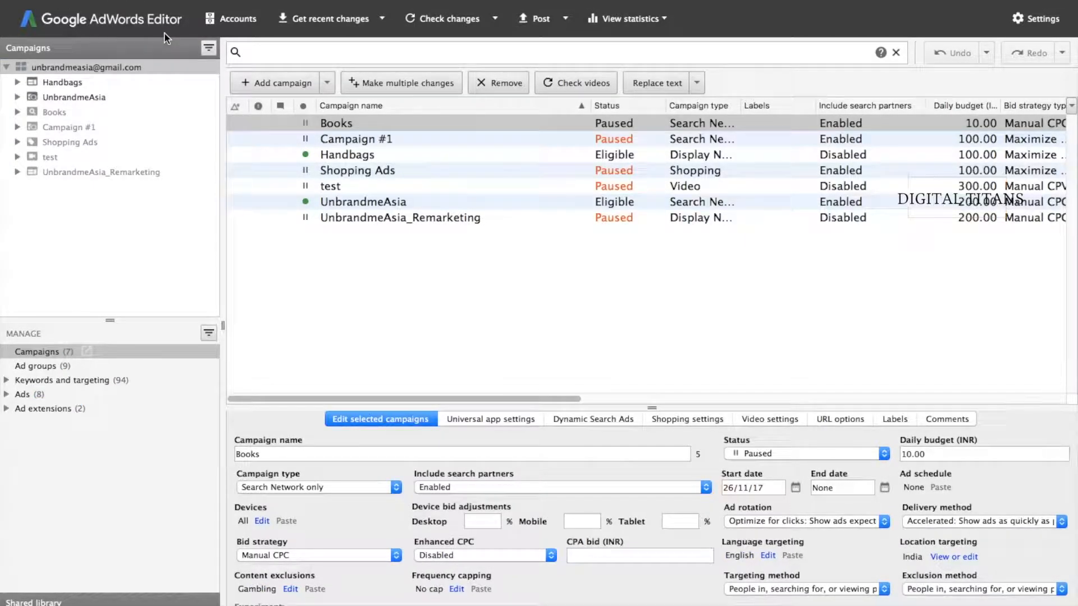
{"action": "left_click", "coordinate": [73, 82]}
{"action": "left_click", "coordinate": [68, 97]}
{"action": "left_click", "coordinate": [65, 112]}
{"action": "left_click", "coordinate": [64, 127]}
{"action": "left_click", "coordinate": [63, 142]}
{"action": "left_click", "coordinate": [59, 158]}
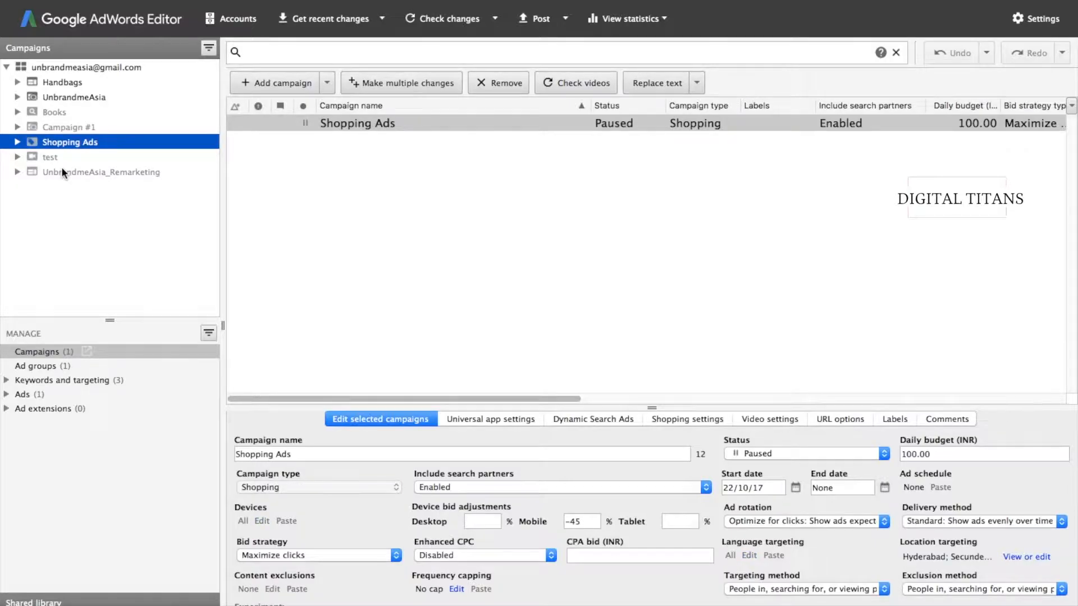
{"action": "left_click", "coordinate": [62, 171]}
{"action": "left_click", "coordinate": [56, 143]}
{"action": "left_click", "coordinate": [55, 114]}
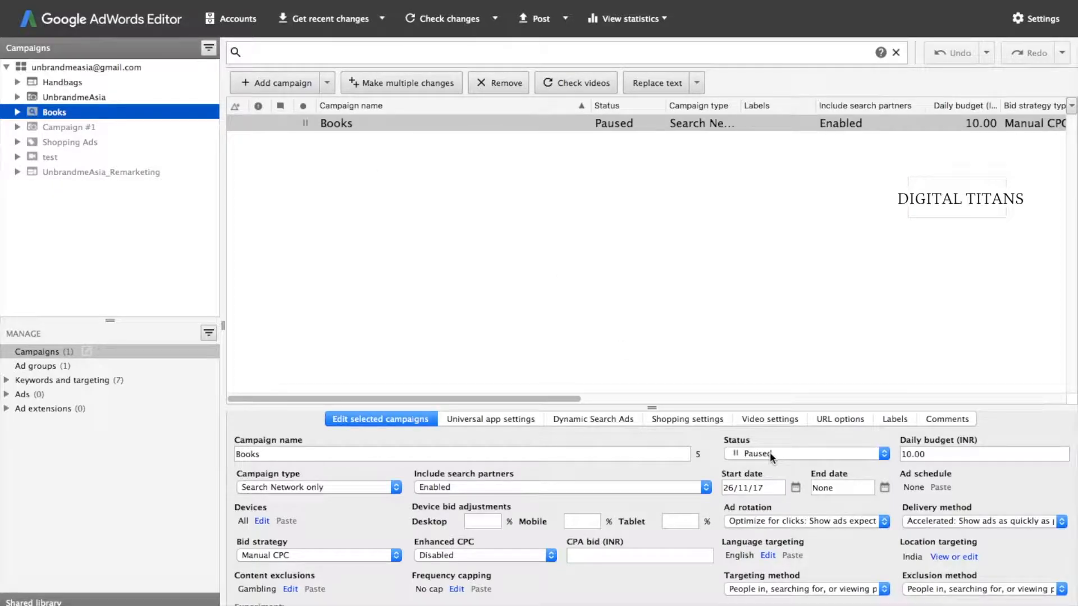
{"action": "left_click", "coordinate": [54, 84]}
{"action": "left_click", "coordinate": [57, 97]}
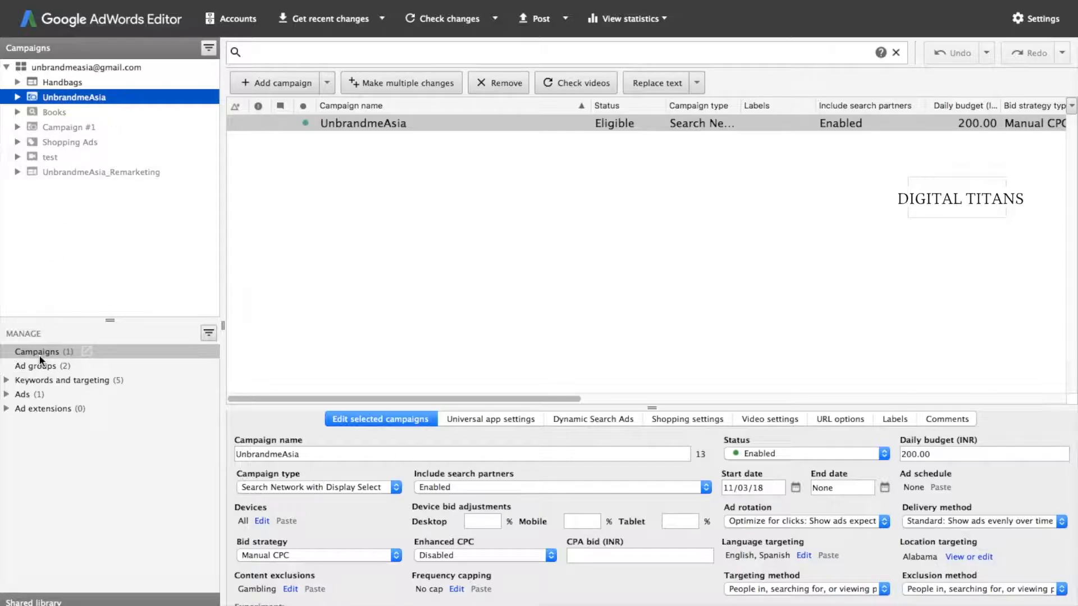
- Expand Handbags to reveal Women's Handbags, then select the Handbags campaign and its Ad groups view
{"action": "left_click", "coordinate": [18, 83]}
{"action": "left_click", "coordinate": [17, 82]}
{"action": "left_click", "coordinate": [17, 82]}
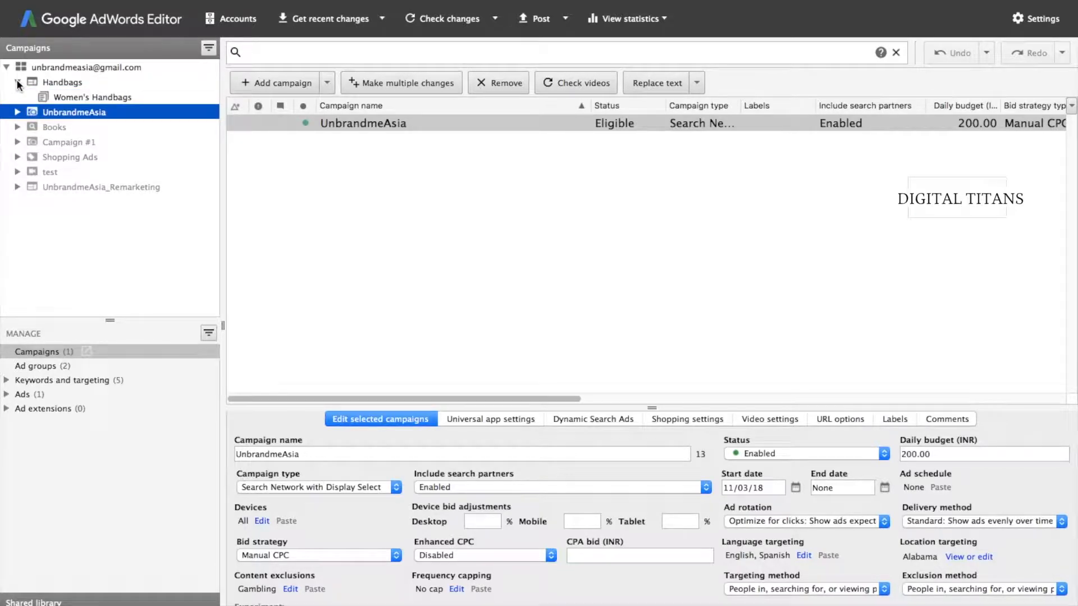
{"action": "left_click", "coordinate": [17, 83]}
{"action": "left_click", "coordinate": [46, 83]}
{"action": "left_click", "coordinate": [23, 369]}
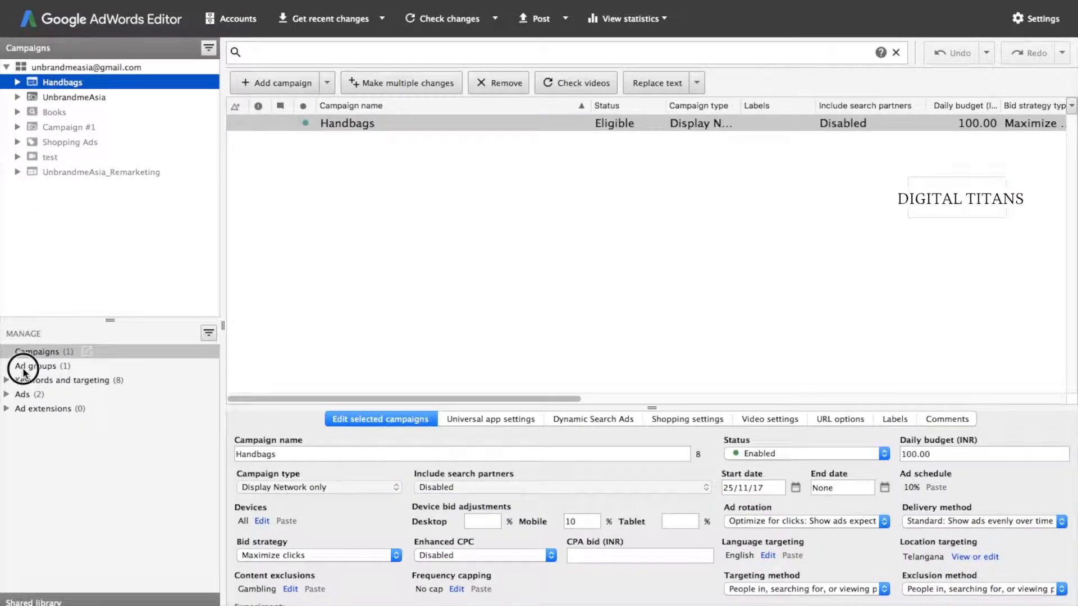
{"action": "left_click", "coordinate": [27, 371]}
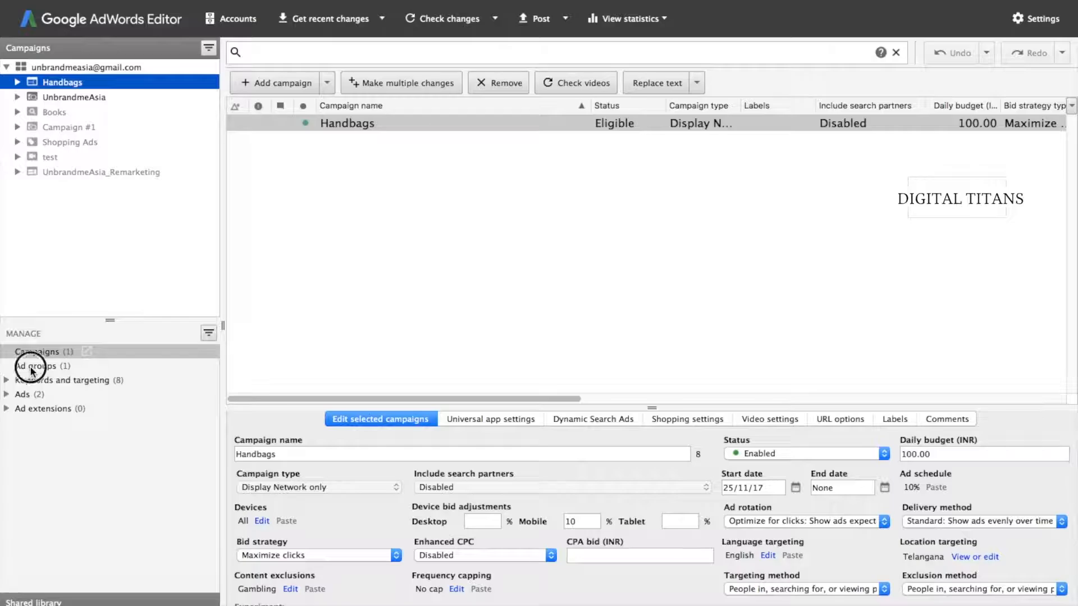
- List the Handbags ad groups and inspect the Women's Handbags name and default max. CPC
{"action": "left_click", "coordinate": [32, 371]}
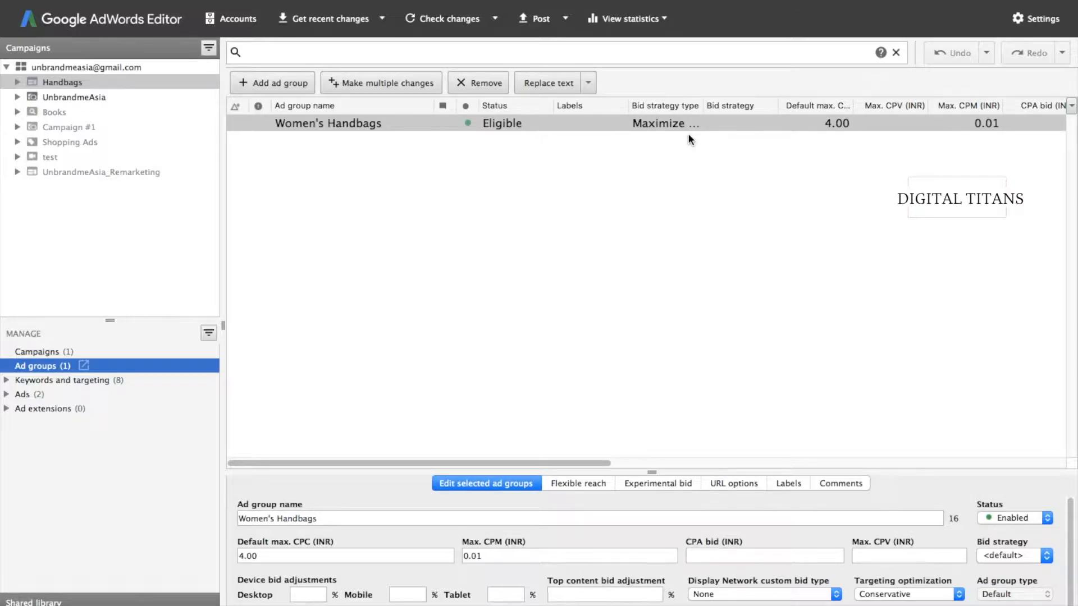
{"action": "left_click", "coordinate": [42, 82]}
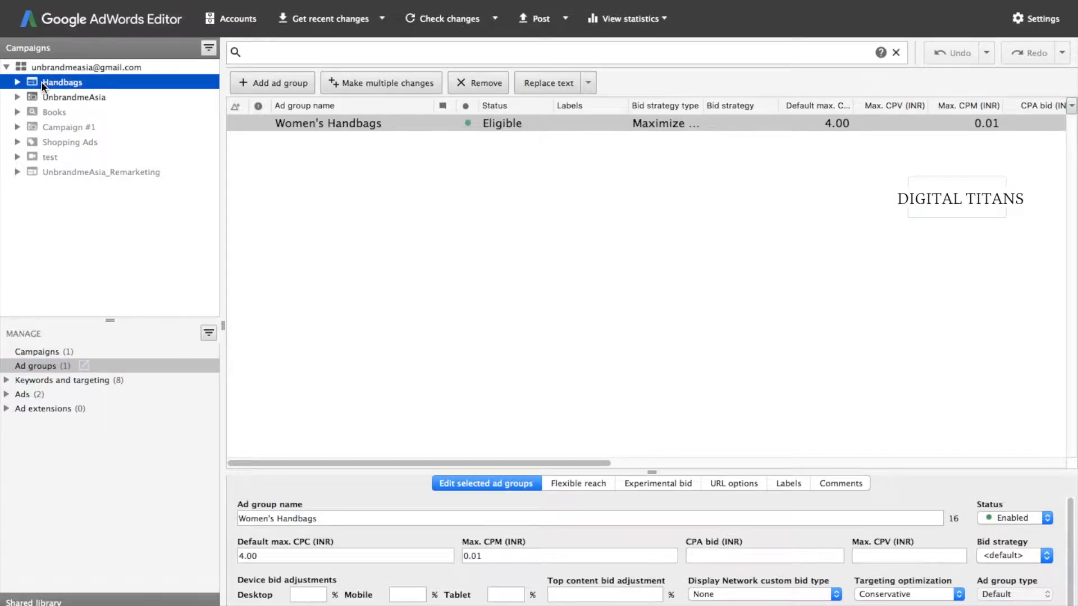
{"action": "left_click", "coordinate": [437, 344]}
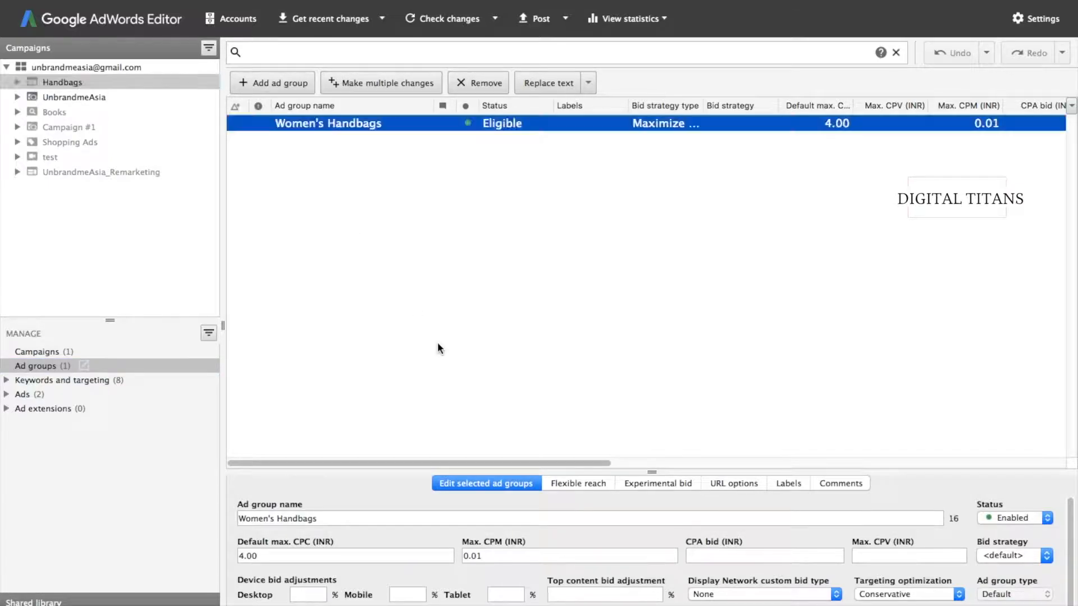
{"action": "left_click", "coordinate": [344, 519]}
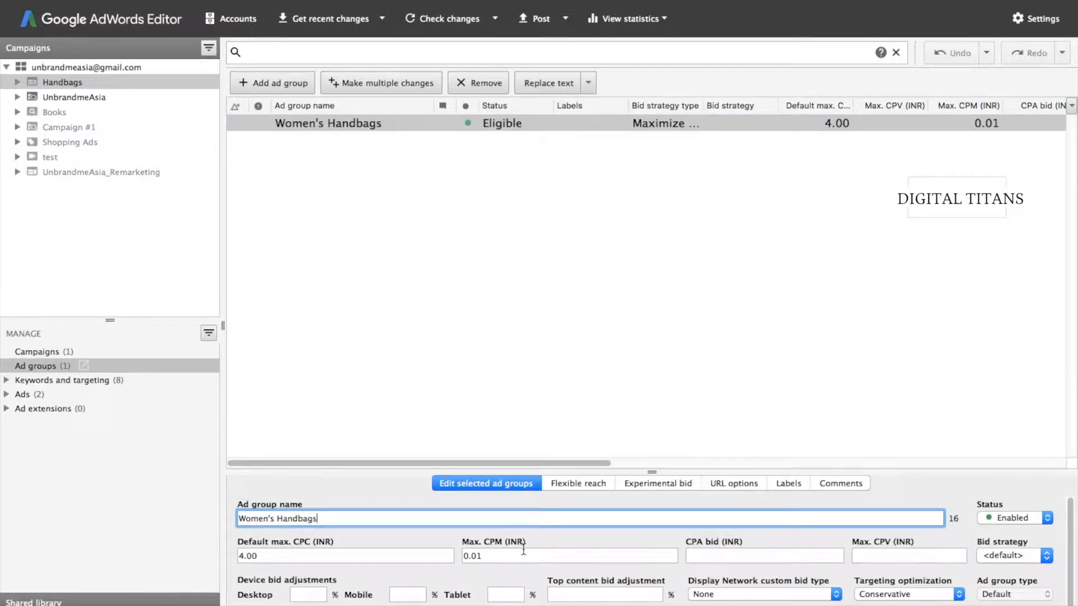
{"action": "left_click", "coordinate": [376, 553]}
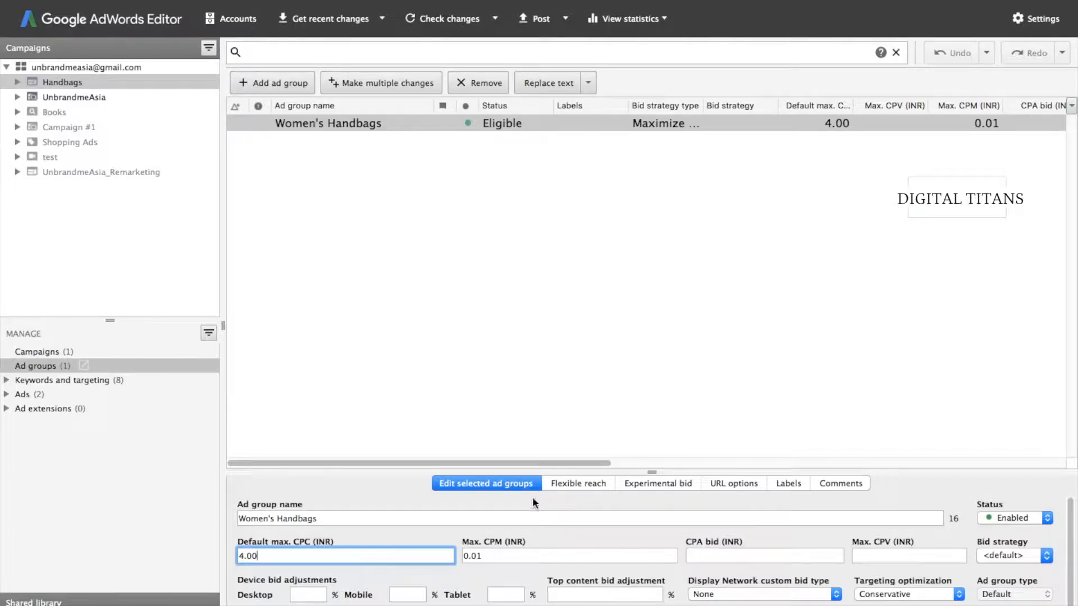
{"action": "double_click", "coordinate": [315, 518]}
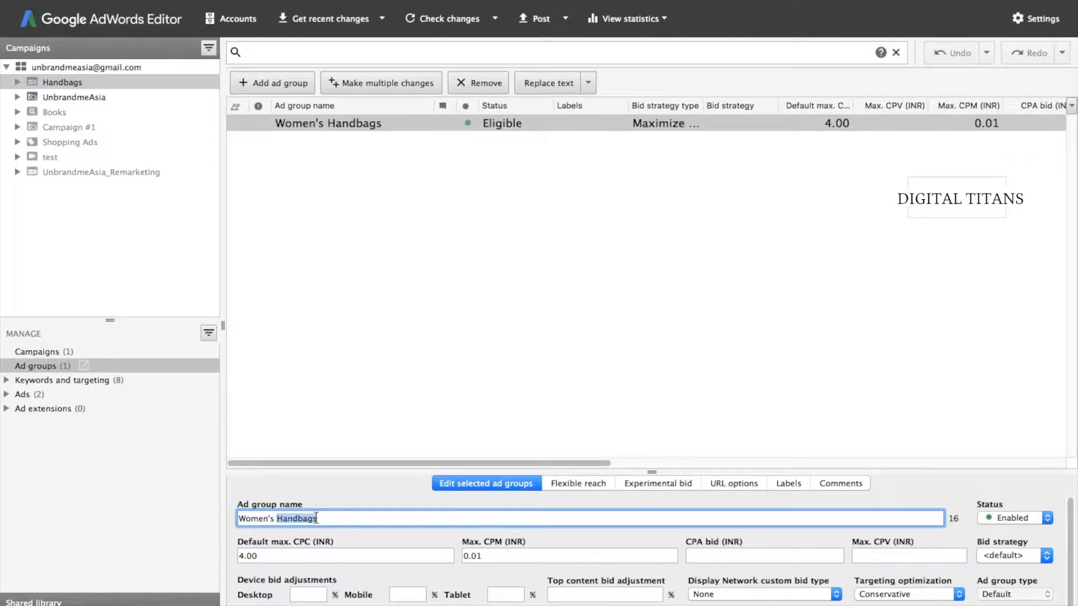
- Check the Handbags campaign name and 100.00 daily budget, then list its targeted locations
{"action": "left_click", "coordinate": [40, 80]}
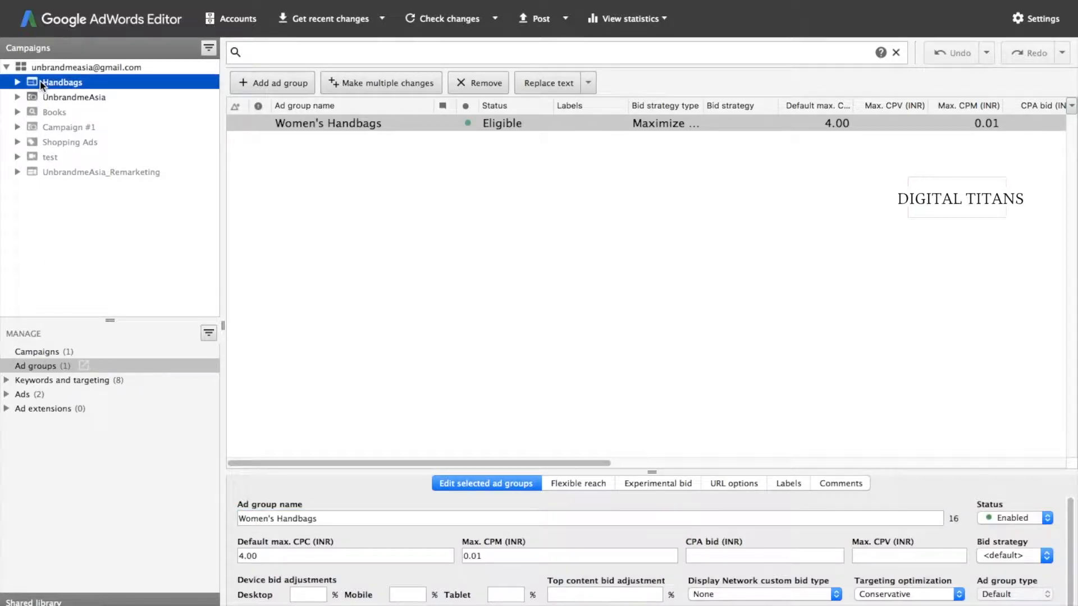
{"action": "left_click", "coordinate": [32, 350]}
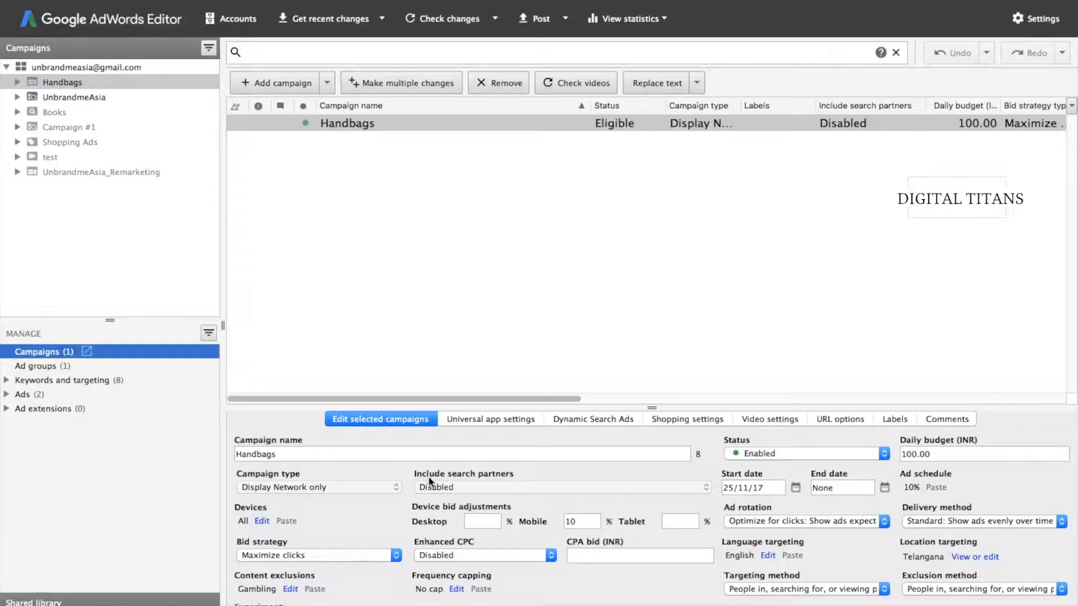
{"action": "double_click", "coordinate": [373, 454]}
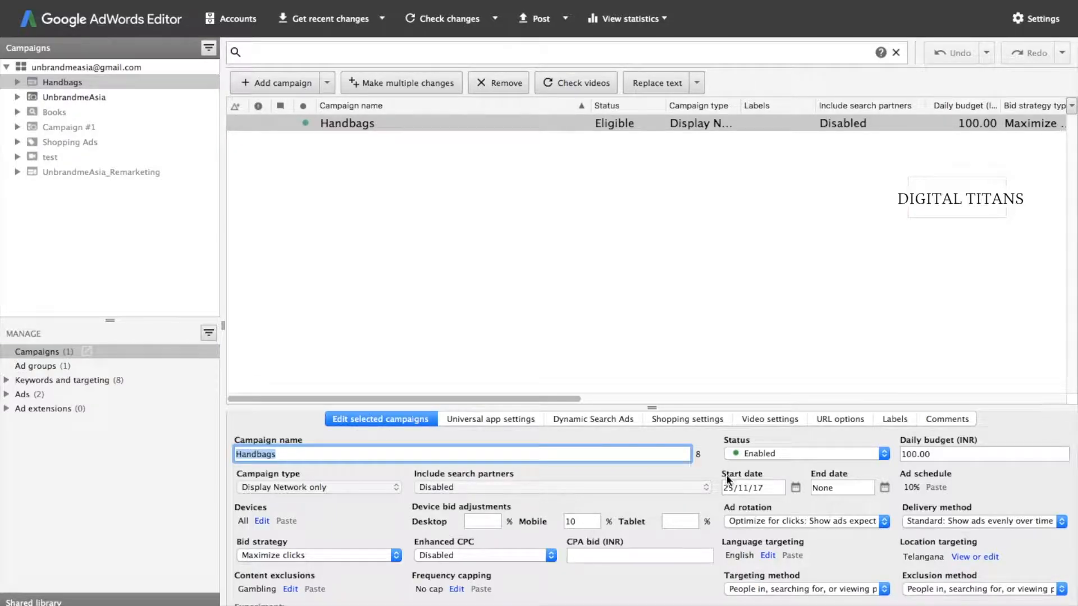
{"action": "double_click", "coordinate": [986, 454]}
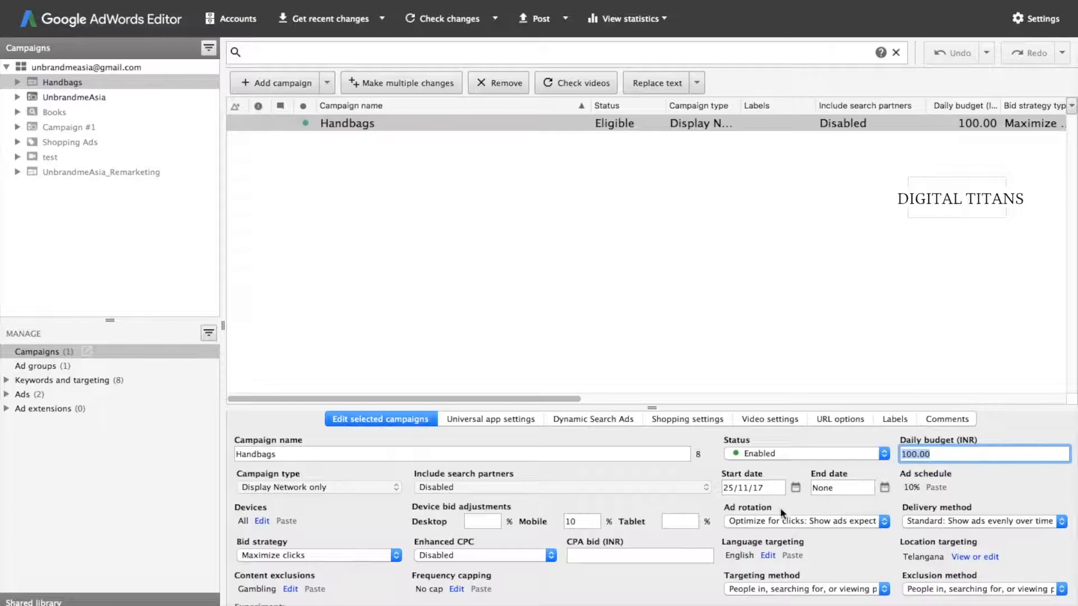
{"action": "left_click", "coordinate": [972, 557]}
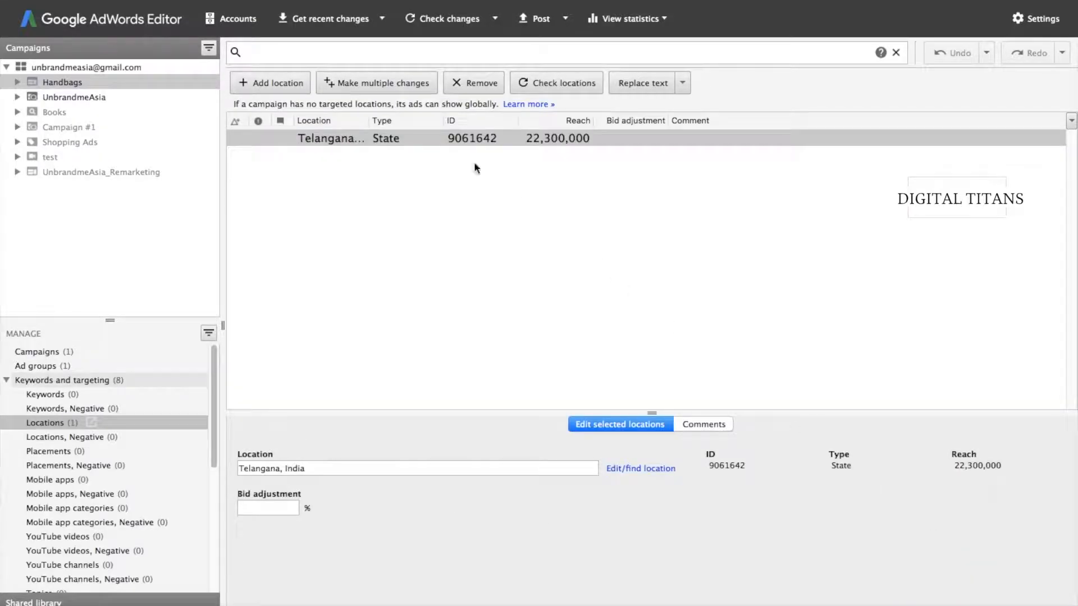
- Add singapore as a new targeted location, then clear its name in place
{"action": "left_click", "coordinate": [265, 83]}
{"action": "type", "text": "singapore"}
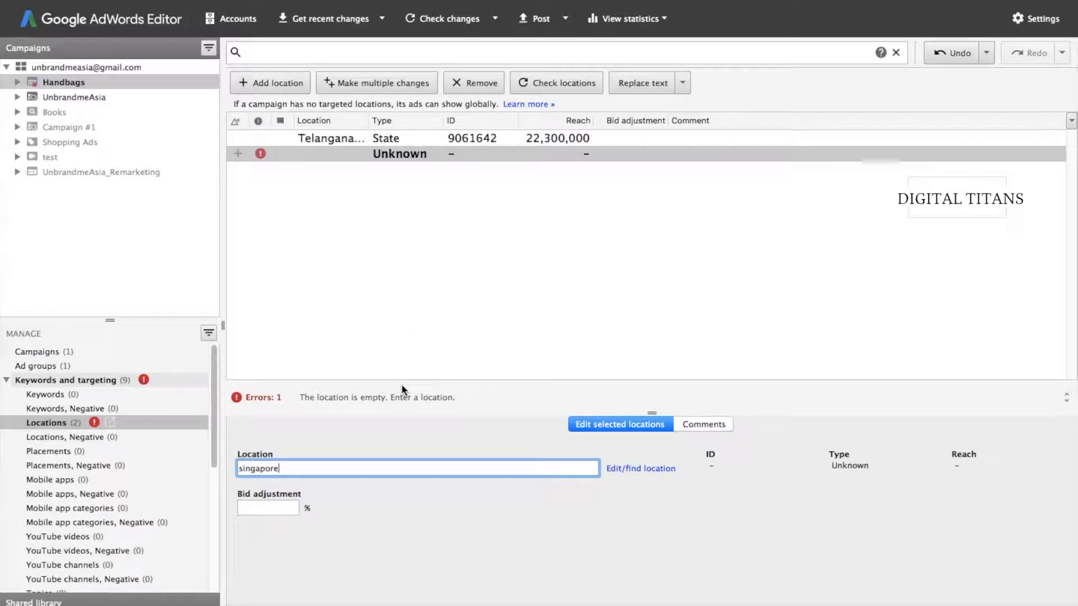
{"action": "key", "text": "Return"}
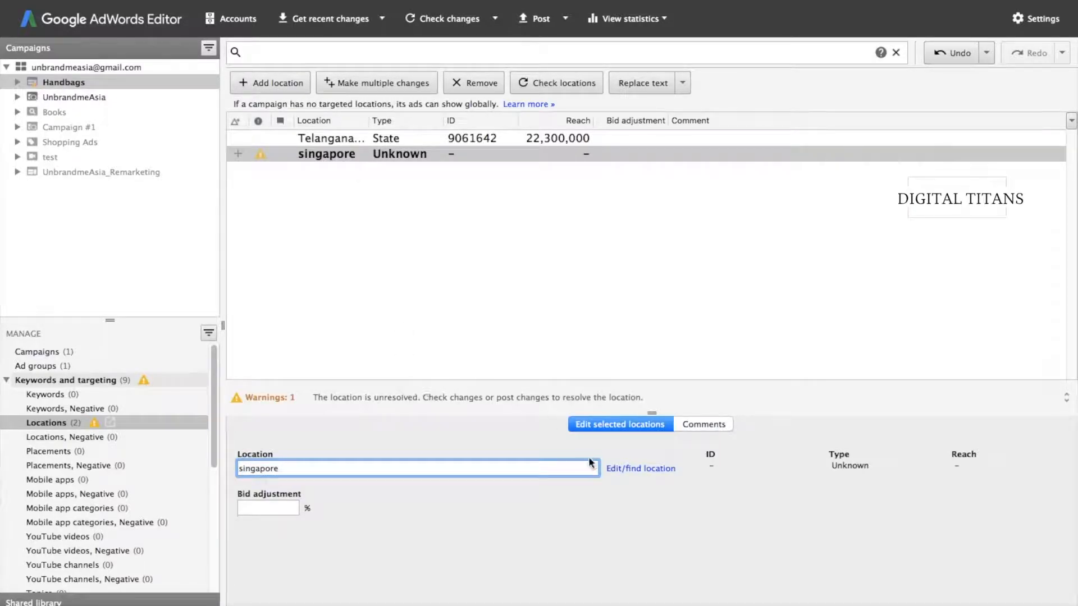
{"action": "double_click", "coordinate": [339, 154]}
{"action": "key", "text": "BackSpace"}
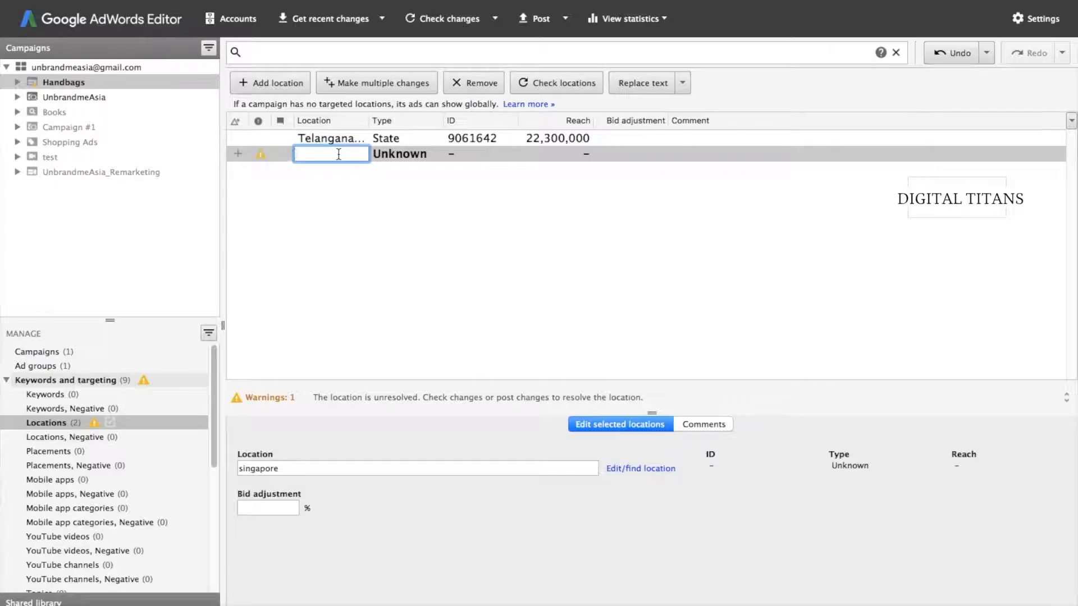
{"action": "left_click", "coordinate": [247, 143]}
- Enter hyderabad as the location for the Unknown-type row and reselect it
{"action": "left_click", "coordinate": [251, 156]}
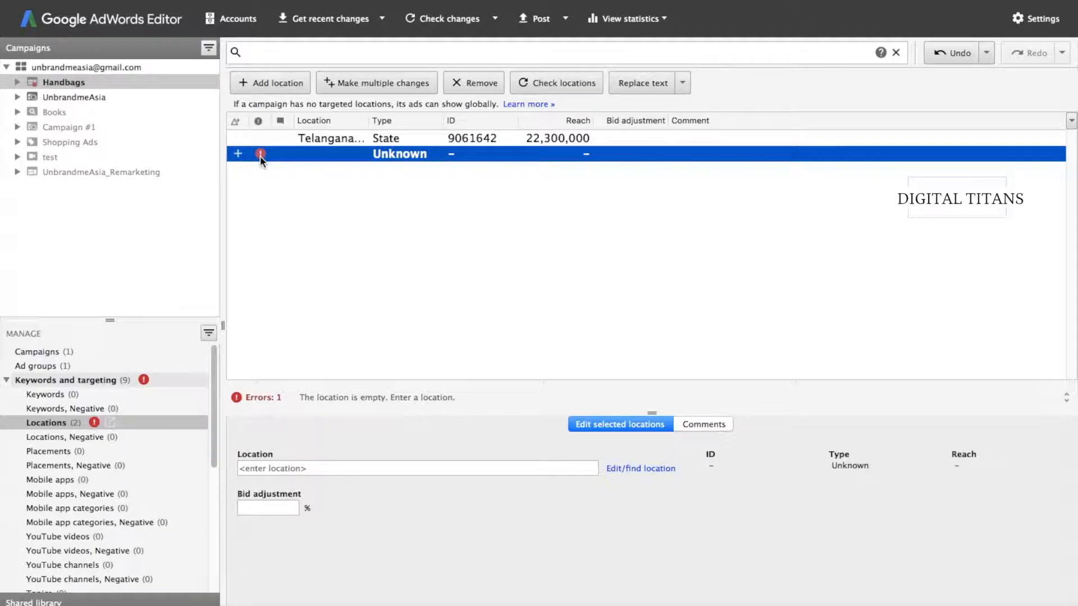
{"action": "mouse_move", "coordinate": [260, 156]}
{"action": "left_click", "coordinate": [381, 471]}
{"action": "type", "text": "hyderabad"}
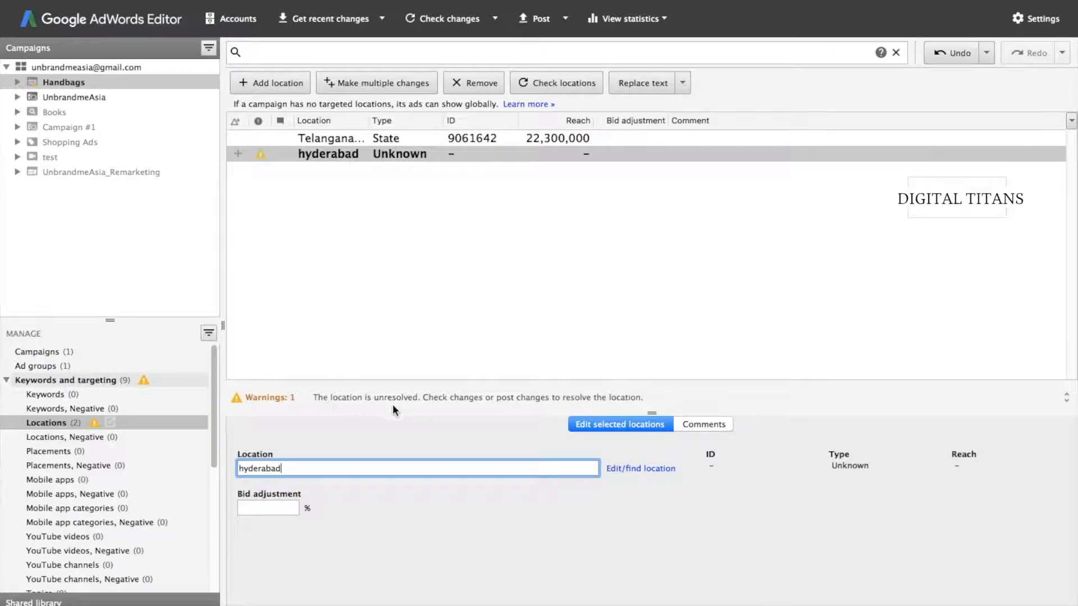
{"action": "left_click", "coordinate": [493, 305]}
{"action": "left_click", "coordinate": [340, 160]}
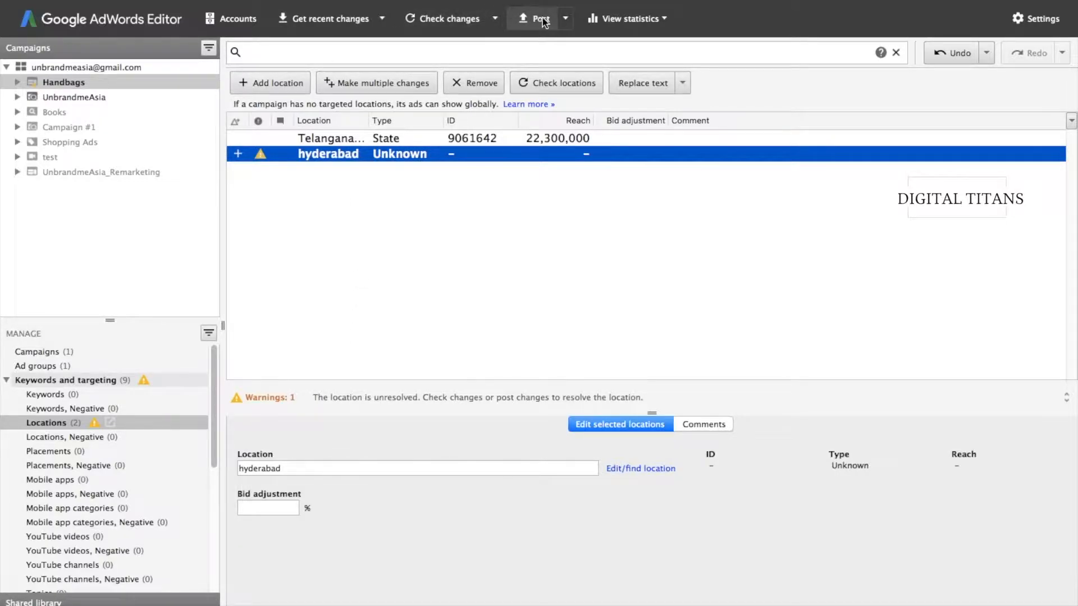
- Dismiss the Post options, then show Women's Handbags' empty Keywords list and expand Ads
{"action": "left_click", "coordinate": [559, 23]}
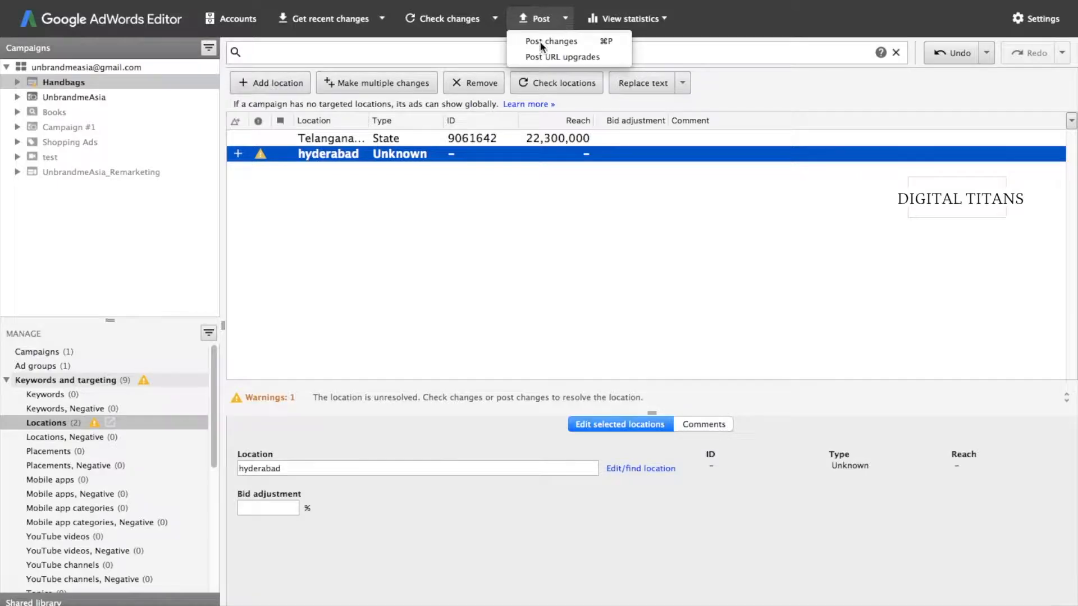
{"action": "left_click", "coordinate": [415, 234]}
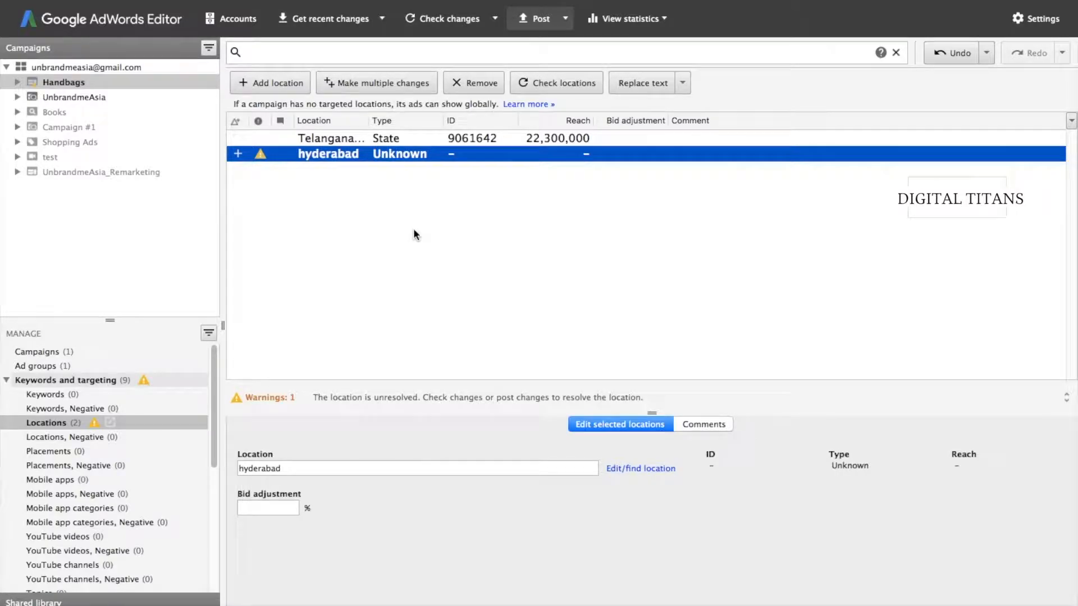
{"action": "left_click", "coordinate": [17, 82]}
{"action": "left_click", "coordinate": [39, 96]}
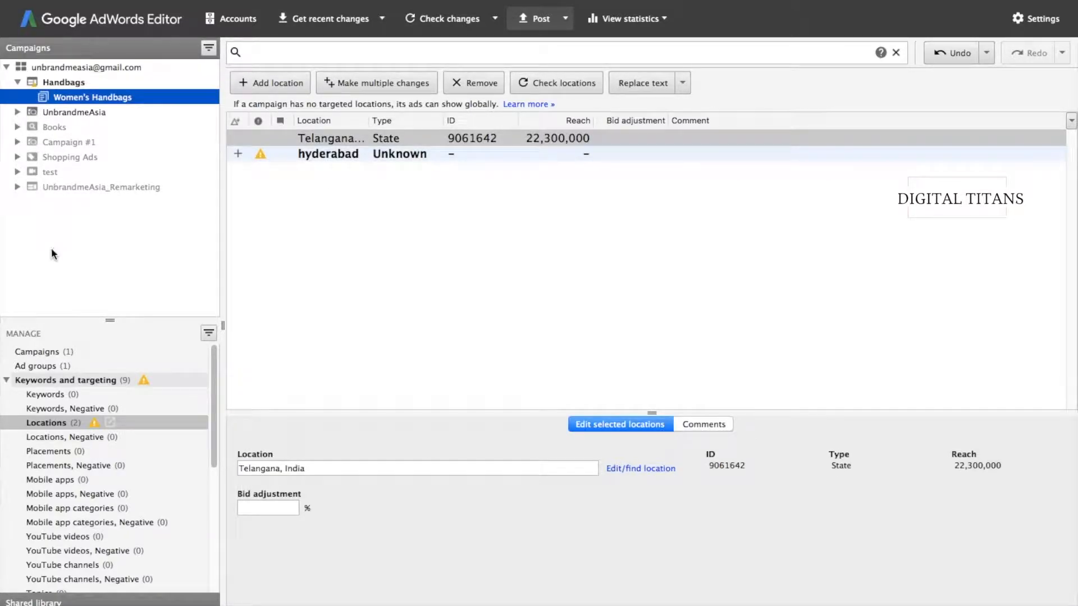
{"action": "left_click", "coordinate": [41, 394]}
{"action": "scroll", "coordinate": [42, 393], "scroll_direction": "down", "scroll_amount": 8}
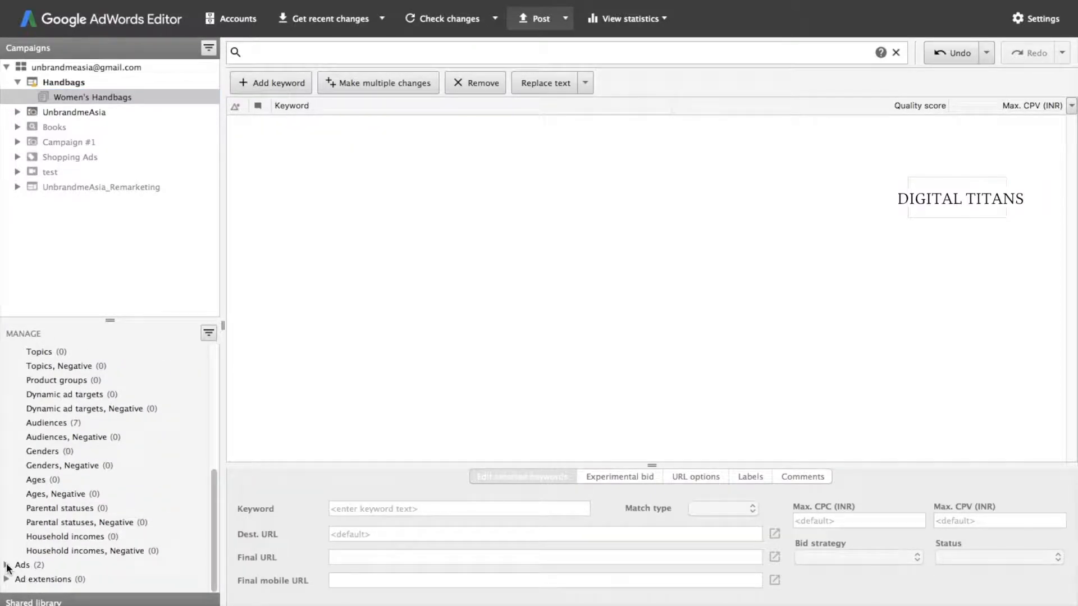
{"action": "left_click", "coordinate": [7, 565]}
{"action": "scroll", "coordinate": [11, 561], "scroll_direction": "down", "scroll_amount": 5}
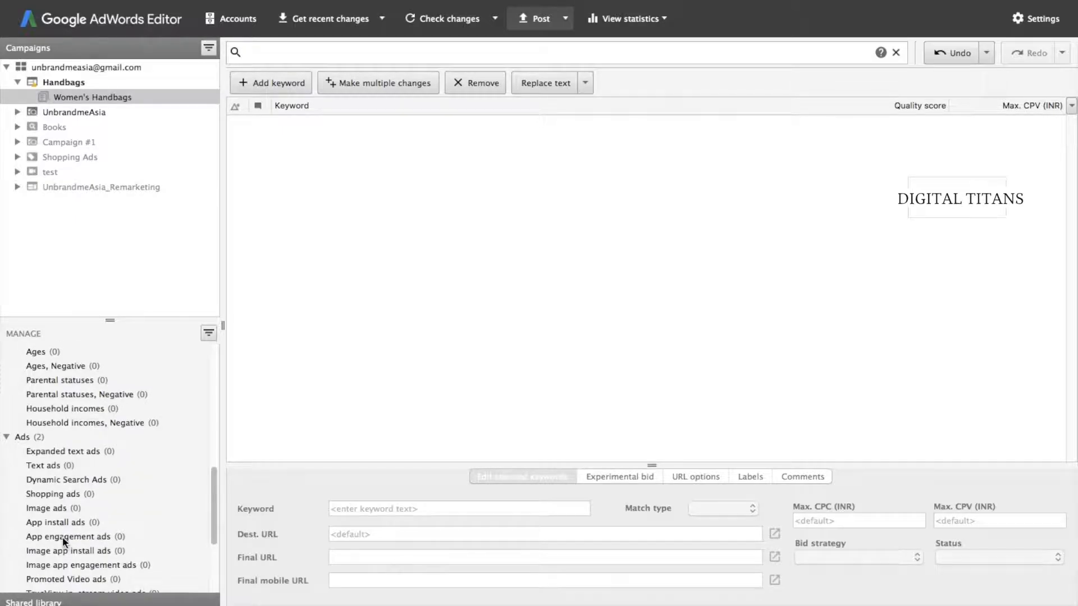
{"action": "scroll", "coordinate": [60, 366], "scroll_direction": "down", "scroll_amount": 5}
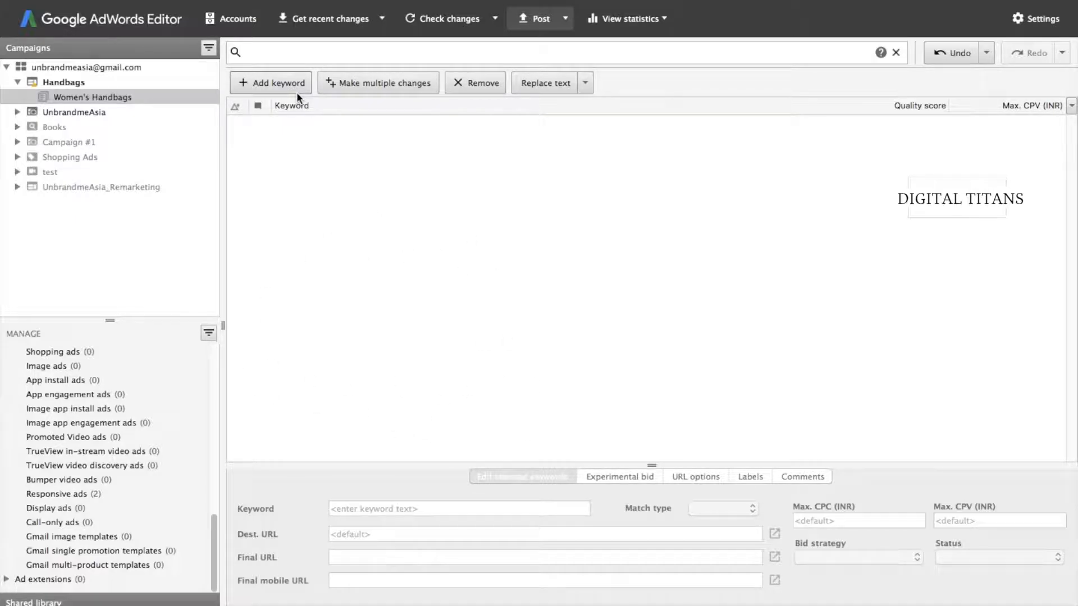
- Remove the MCC manager account from the Accounts manager and close it
{"action": "left_click", "coordinate": [236, 23]}
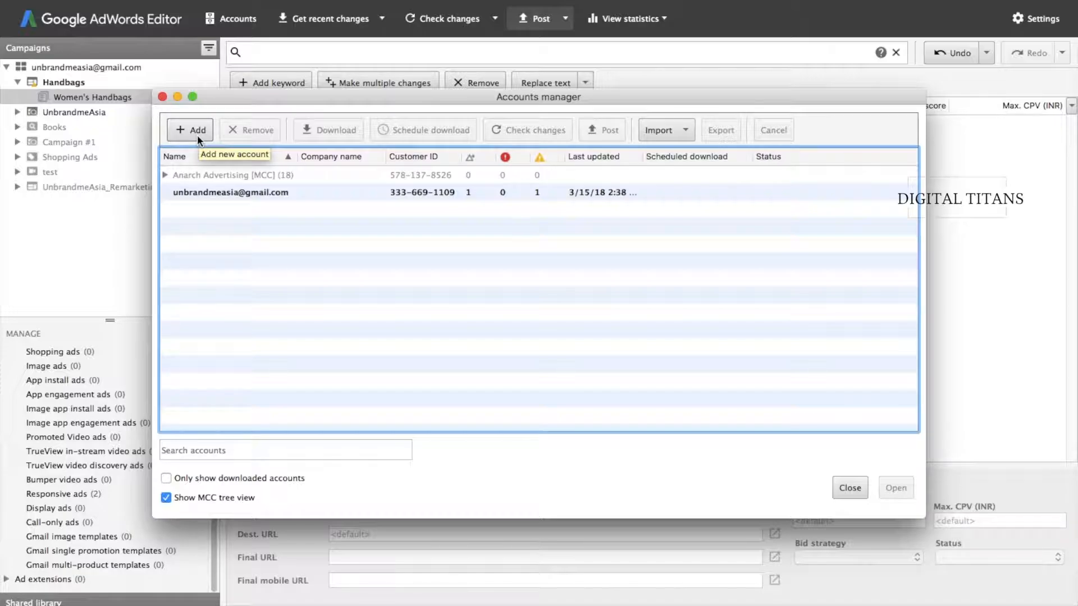
{"action": "left_click", "coordinate": [191, 175]}
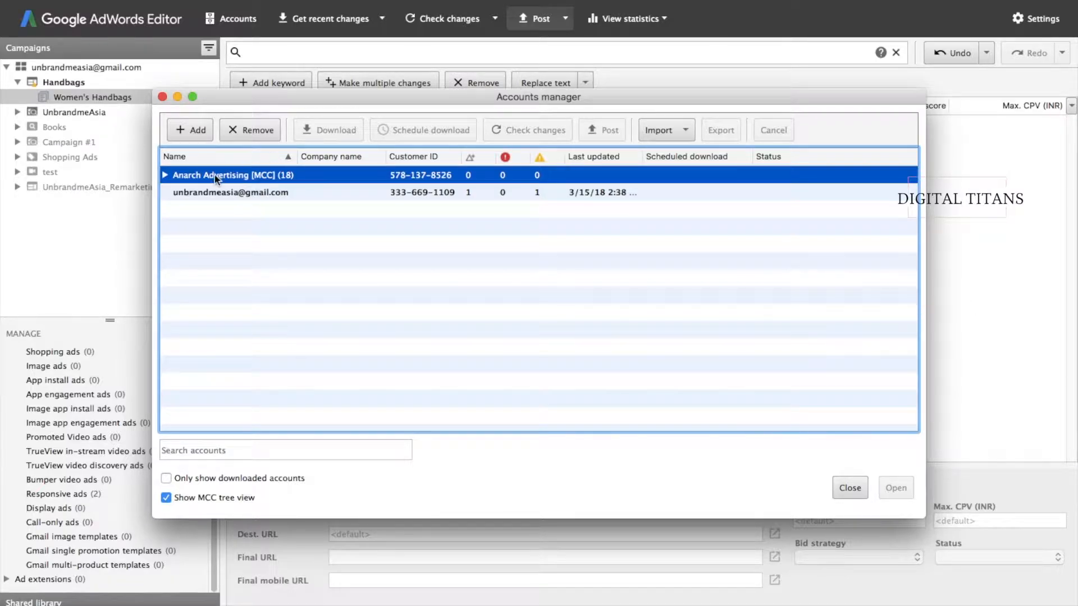
{"action": "left_click", "coordinate": [254, 129]}
{"action": "left_click", "coordinate": [630, 309]}
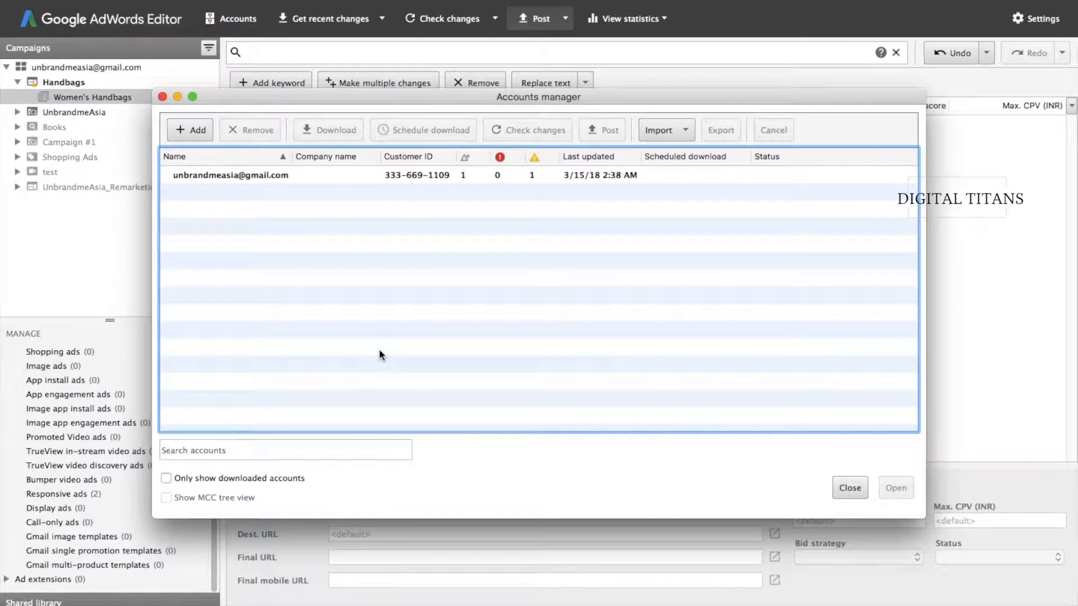
{"action": "left_click", "coordinate": [849, 487]}
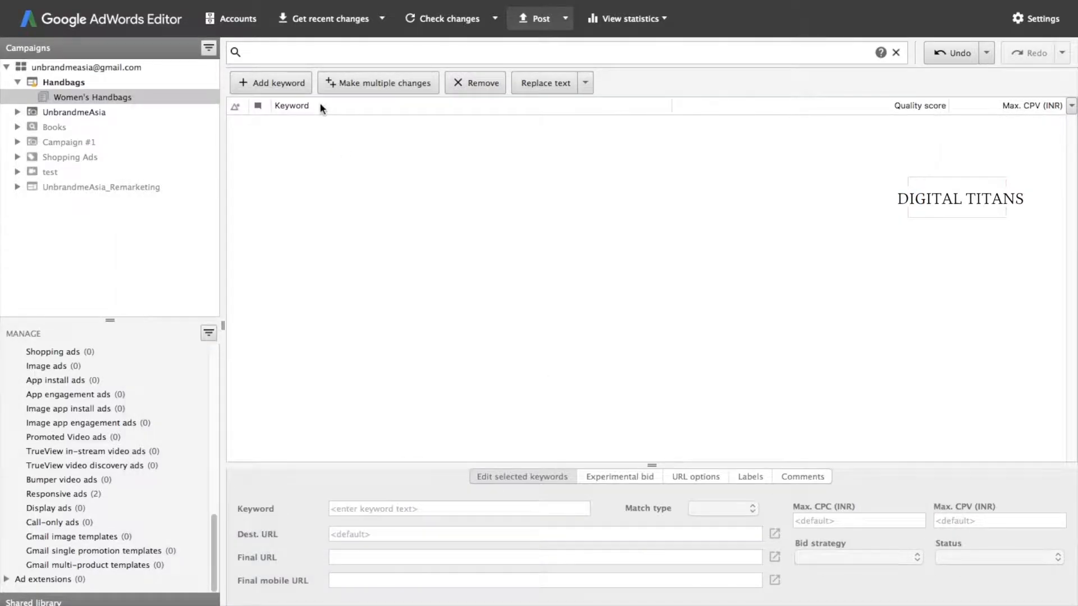
- Choose Basic (faster) from the Get recent changes options
{"action": "left_click", "coordinate": [337, 26]}
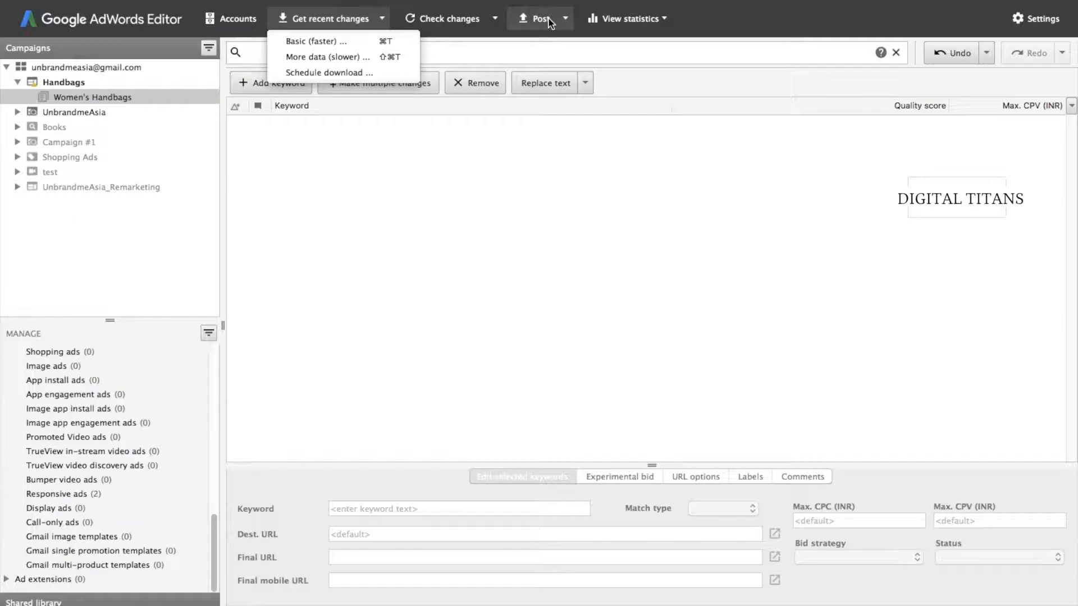
{"action": "left_click", "coordinate": [338, 257]}
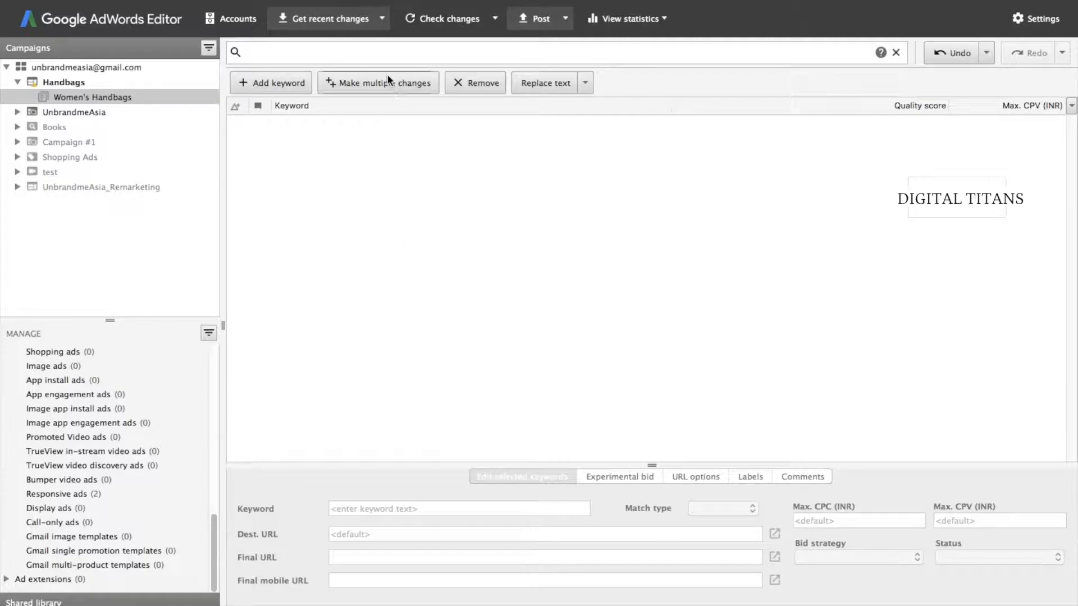
{"action": "left_click", "coordinate": [369, 29]}
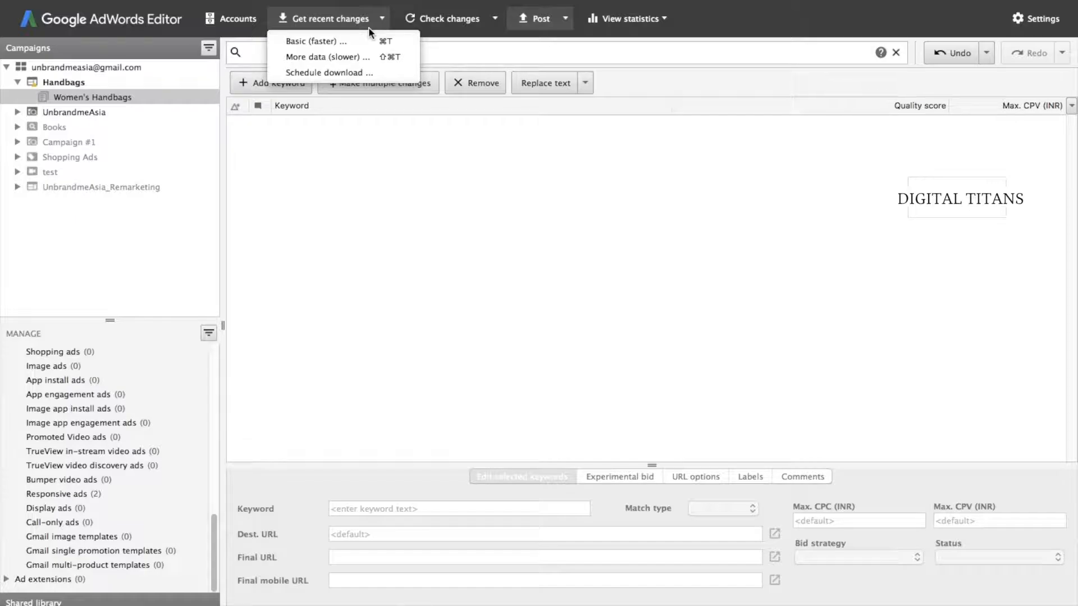
{"action": "left_click", "coordinate": [325, 41]}
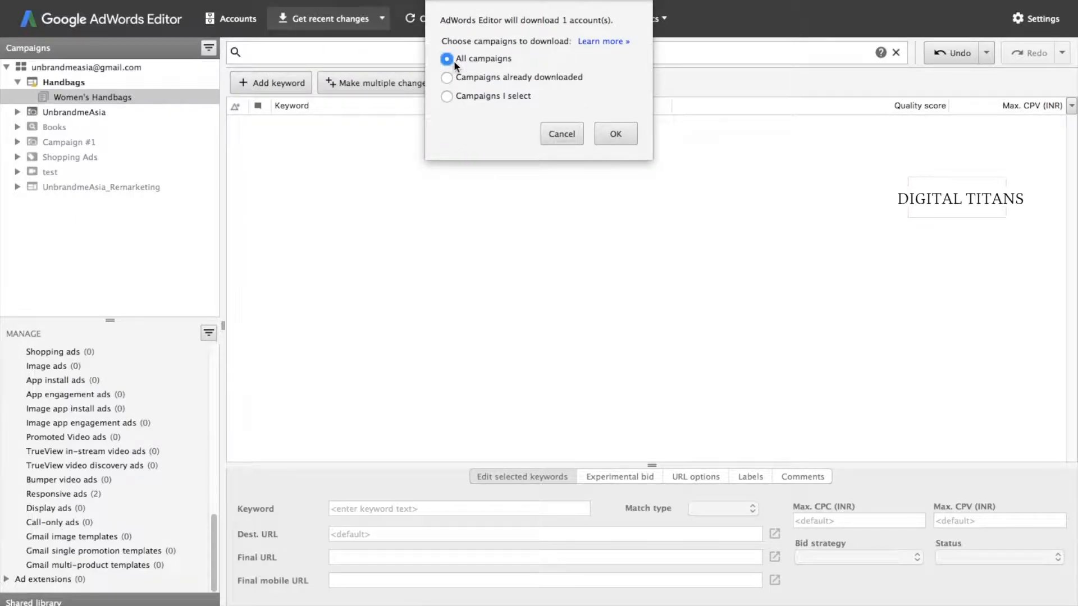
- Confirm downloading recent changes for All campaigns
{"action": "left_click", "coordinate": [615, 134]}
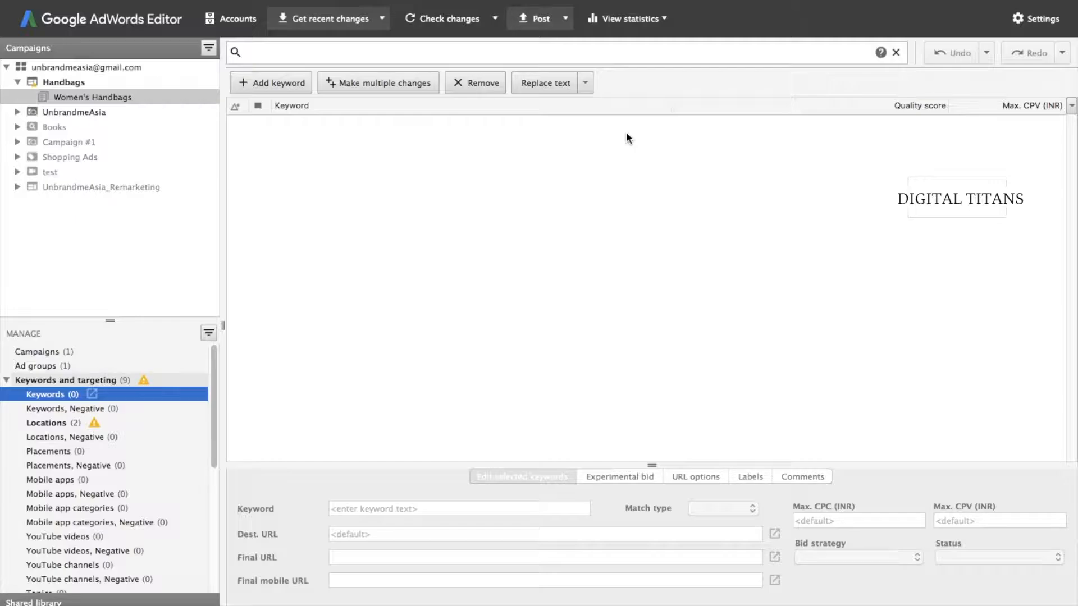
- Run Check changes on all campaigns and close the Finished checking summary
{"action": "left_click", "coordinate": [299, 20]}
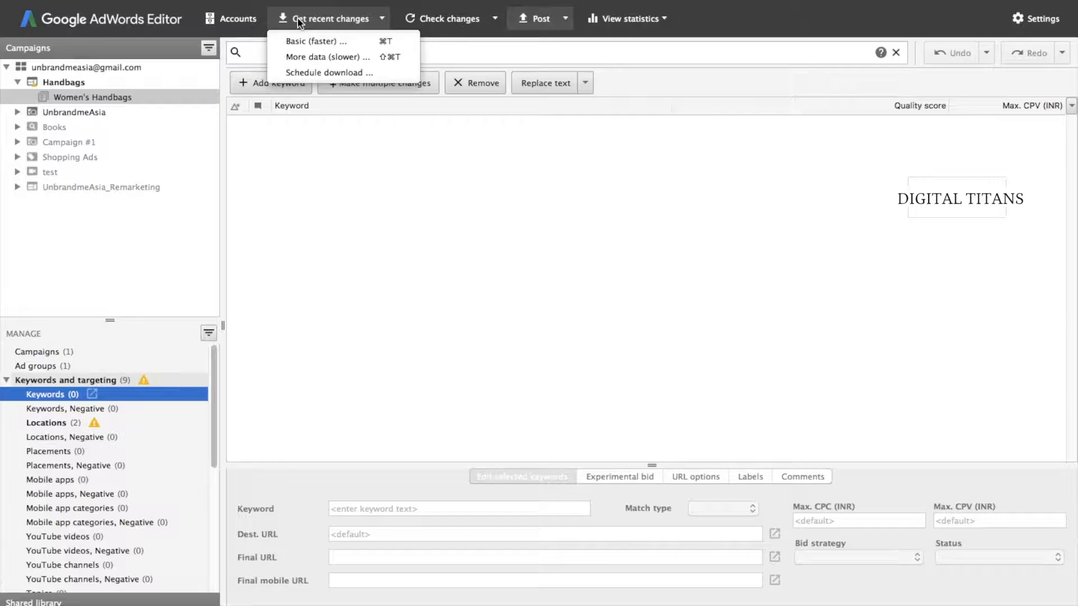
{"action": "left_click", "coordinate": [354, 210]}
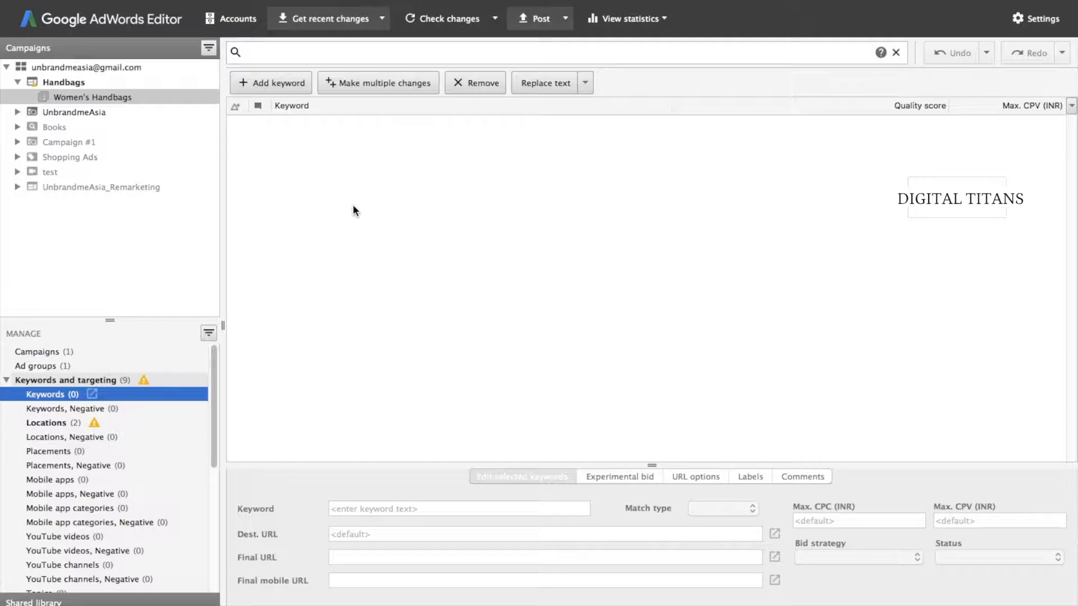
{"action": "left_click", "coordinate": [466, 18]}
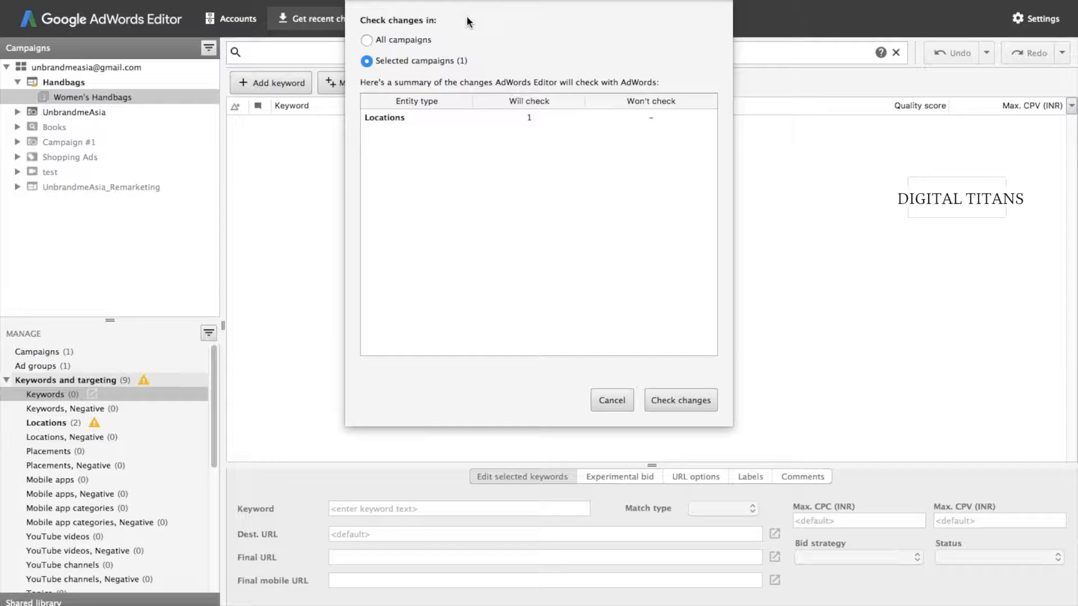
{"action": "left_click", "coordinate": [366, 40]}
{"action": "left_click", "coordinate": [680, 402]}
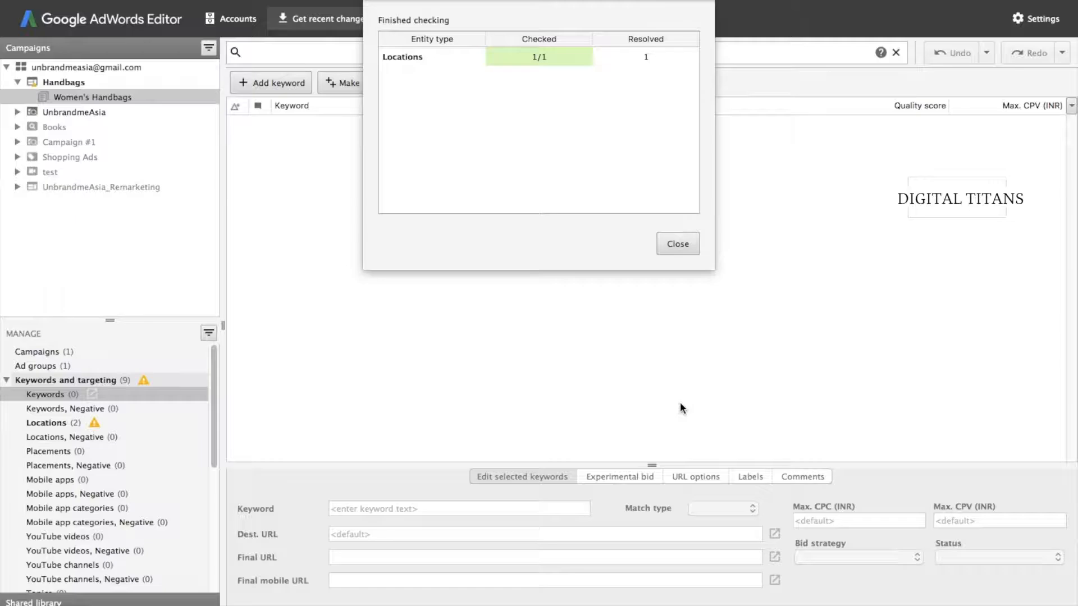
{"action": "left_click", "coordinate": [668, 247]}
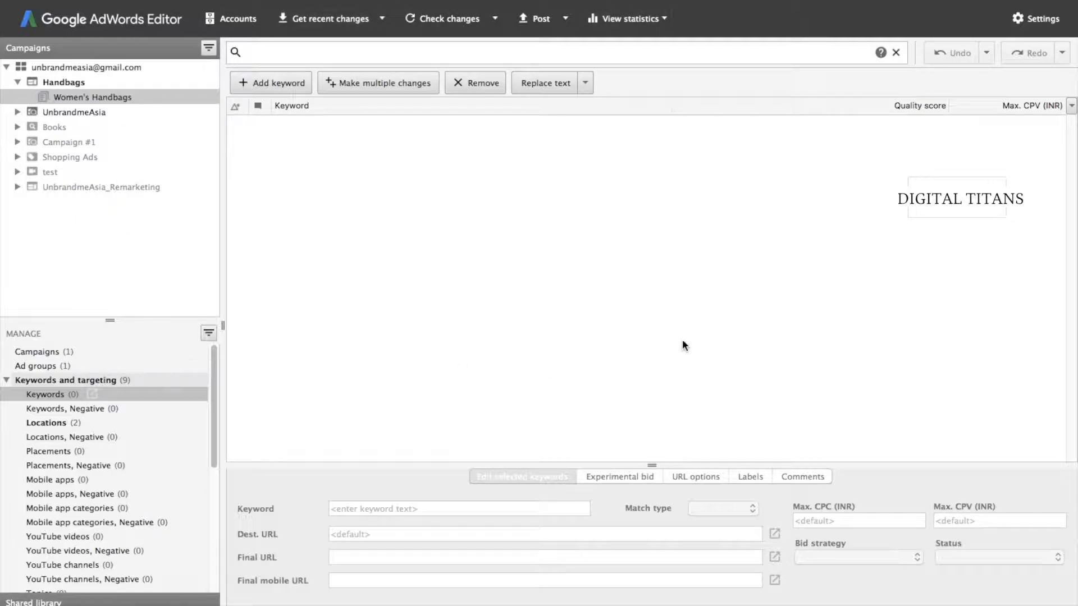
- Show the keyword list for Campaign #1 and dismiss the disk space notification
{"action": "left_click", "coordinate": [86, 98]}
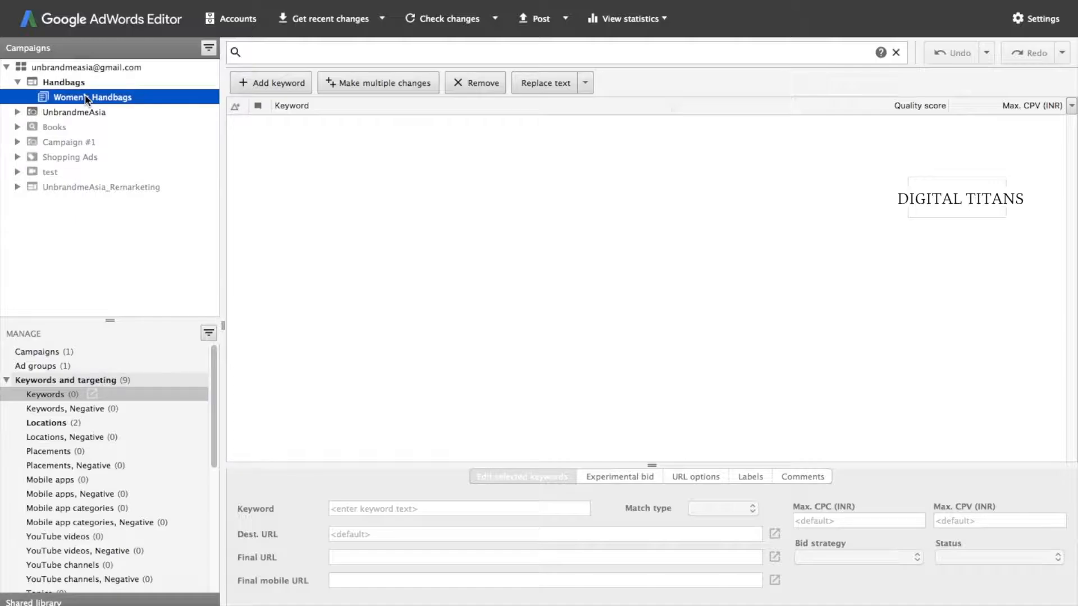
{"action": "left_click", "coordinate": [60, 393]}
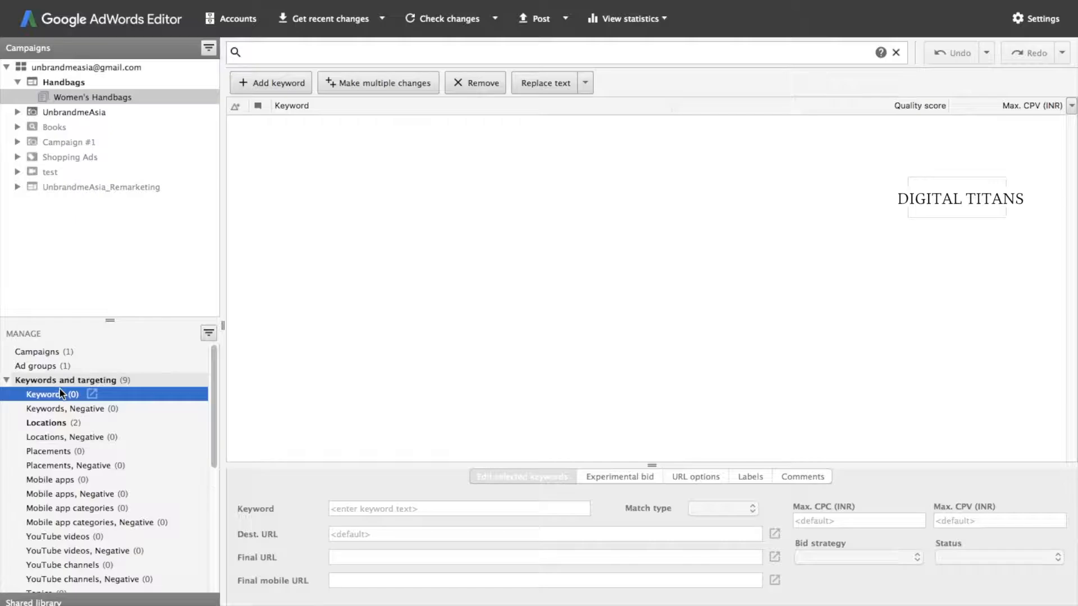
{"action": "left_click", "coordinate": [63, 144]}
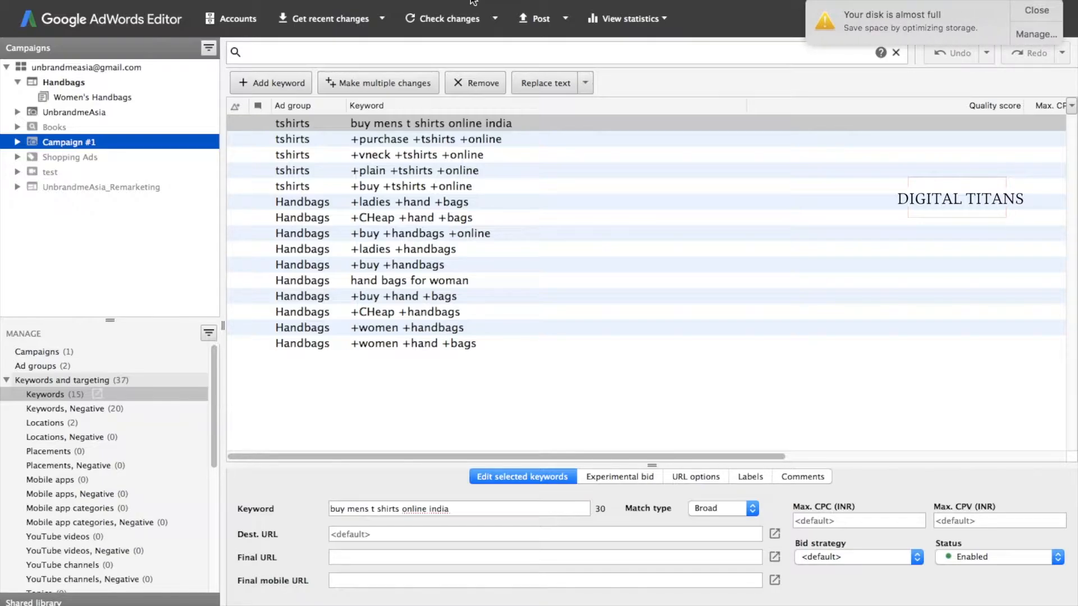
{"action": "left_click", "coordinate": [1036, 11]}
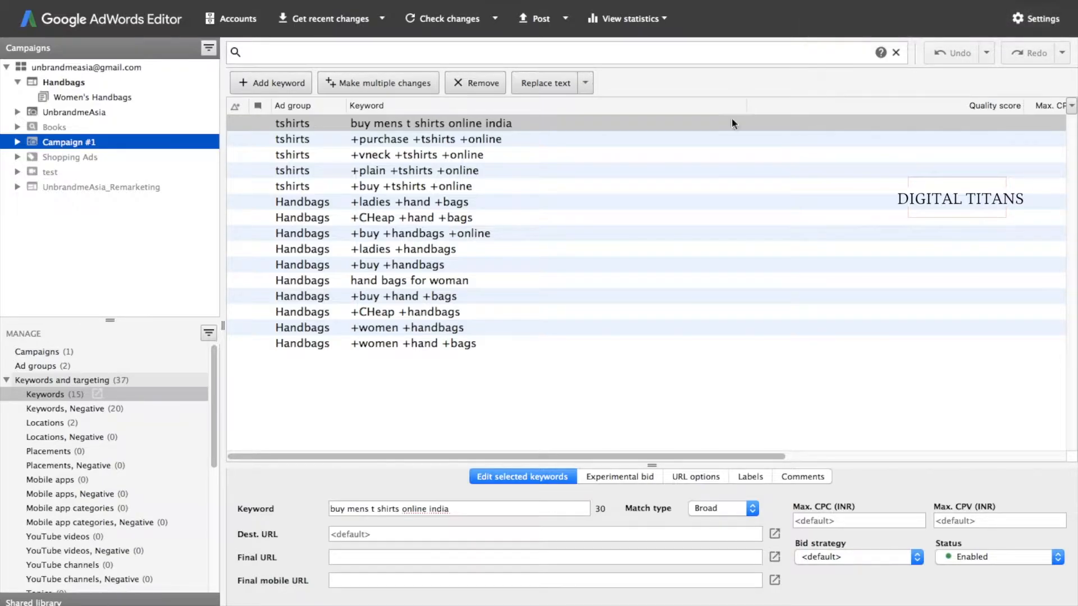
{"action": "left_click", "coordinate": [448, 391]}
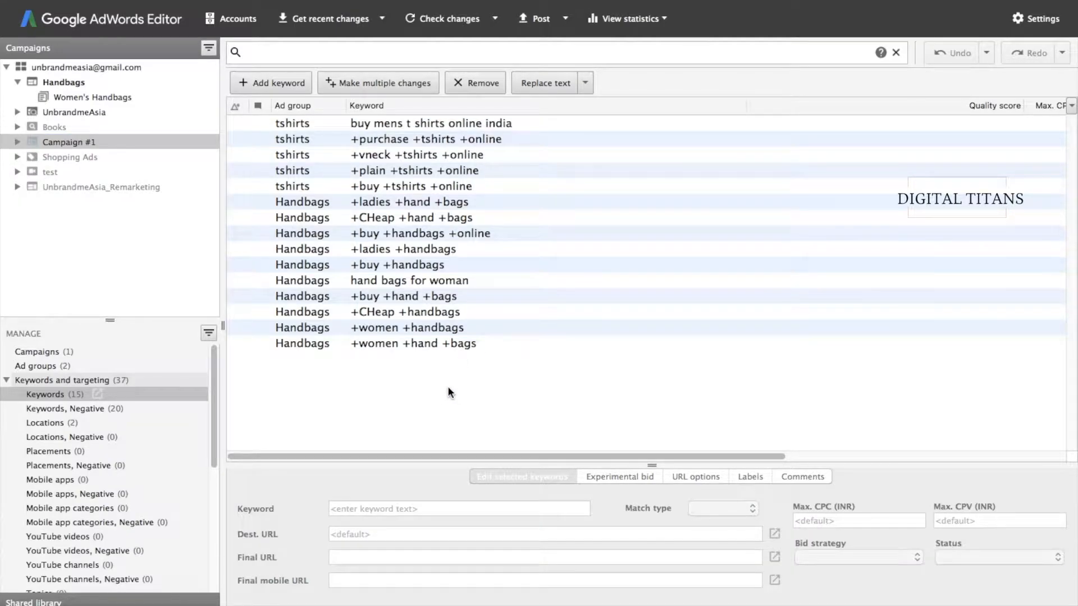
- Select all 15 keywords, briefly inspecting the +vneck +tshirts +online keyword
{"action": "key", "text": "super+a"}
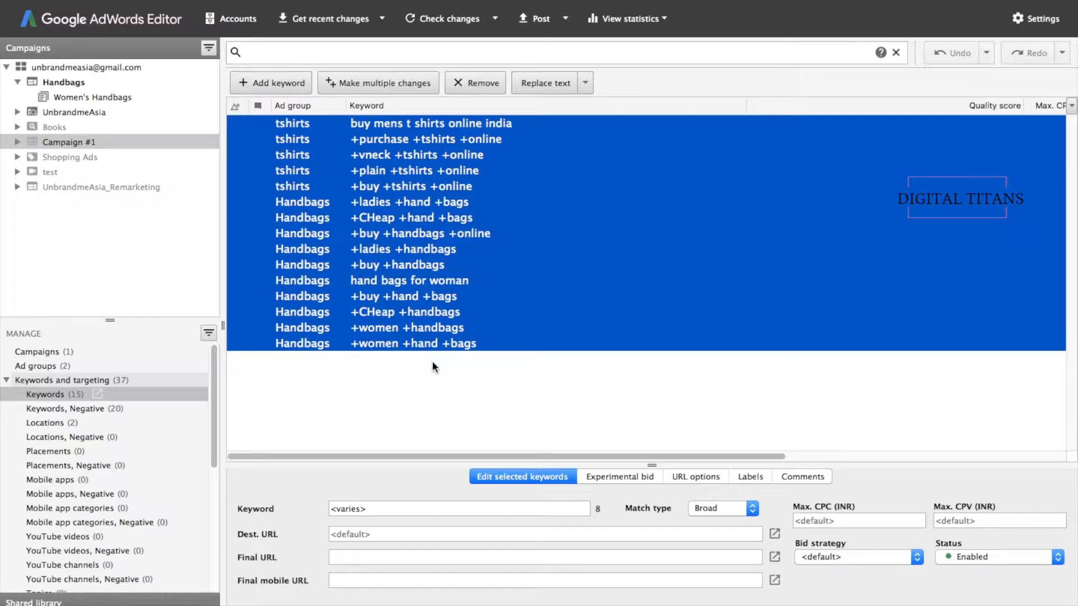
{"action": "double_click", "coordinate": [428, 159]}
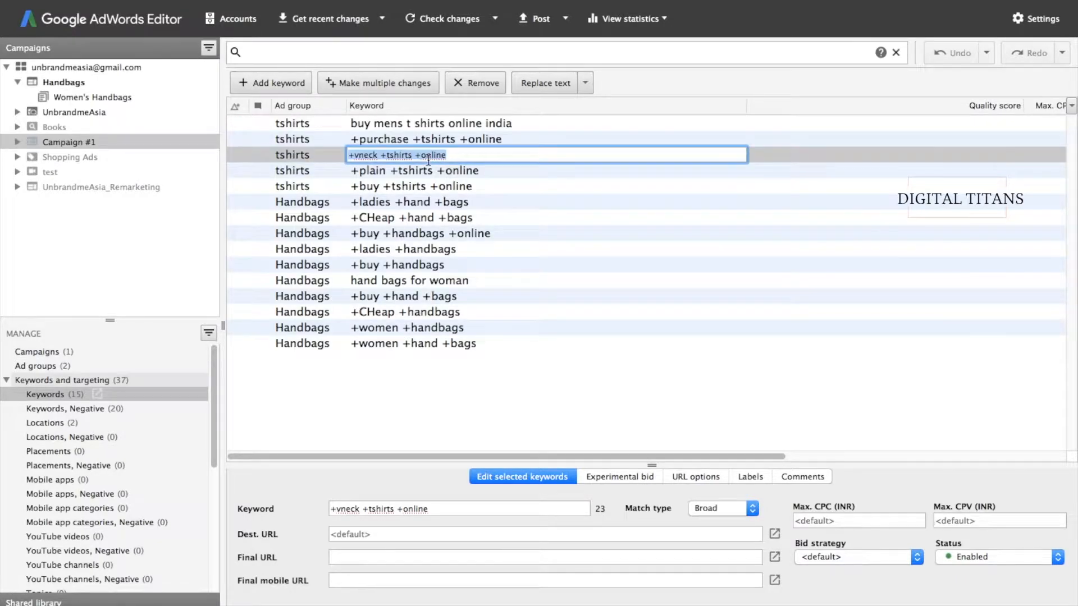
{"action": "left_click", "coordinate": [410, 155]}
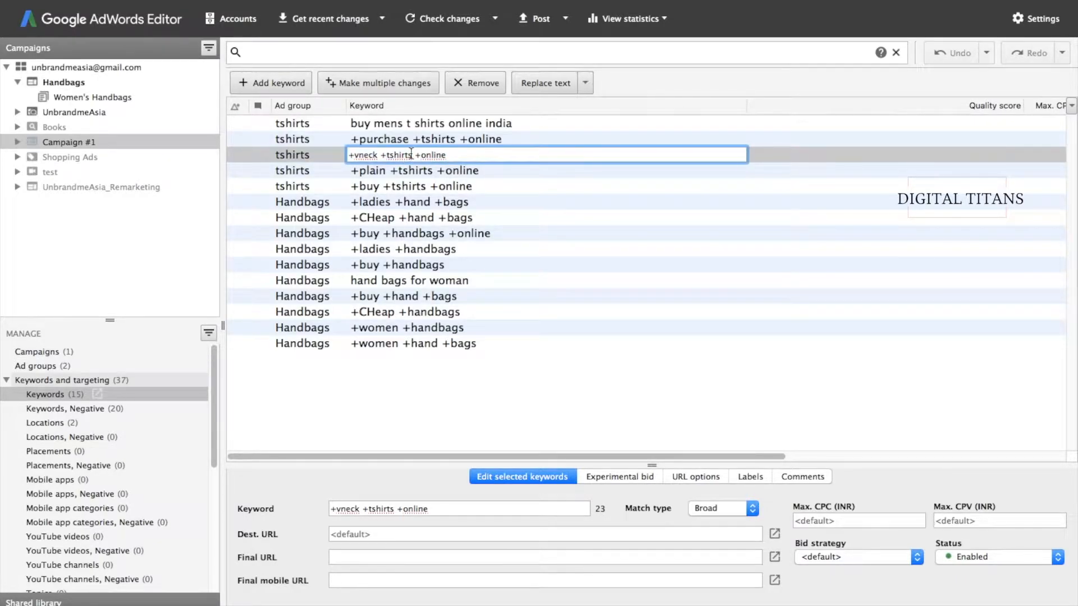
{"action": "left_click", "coordinate": [379, 394]}
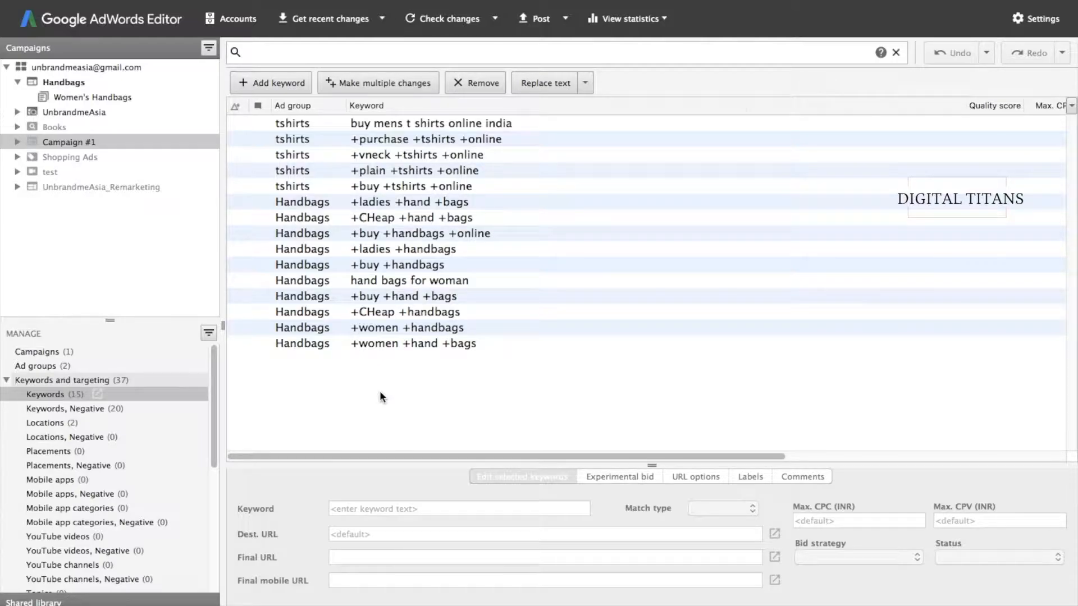
{"action": "key", "text": "super+a"}
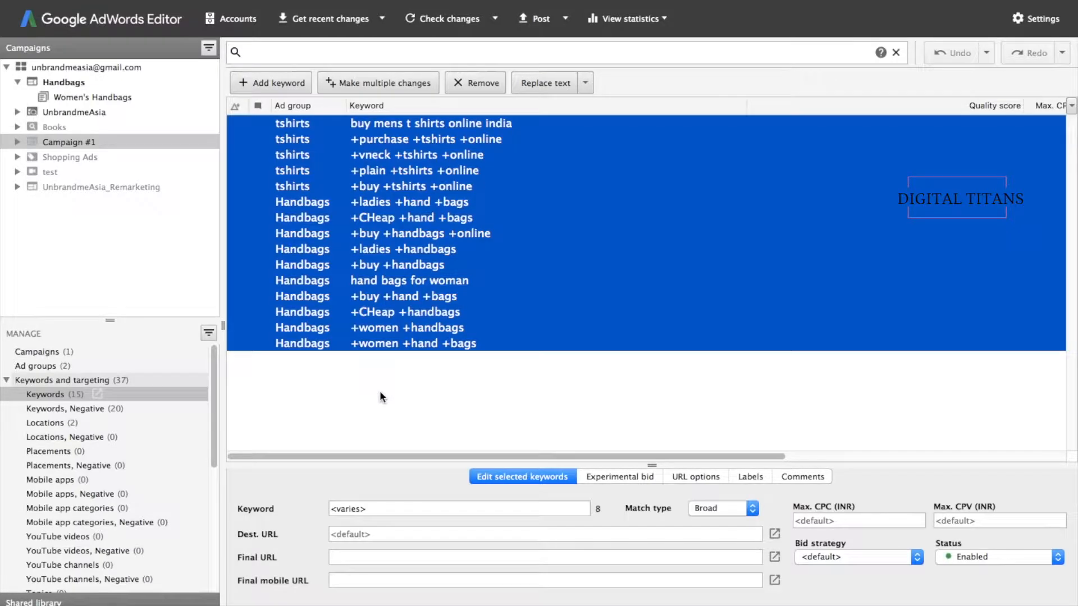
- Use Edit > Replace text to change 'tshirts' to 'tshirt', then verify +plain +tshirt +online
{"action": "left_click", "coordinate": [190, 0]}
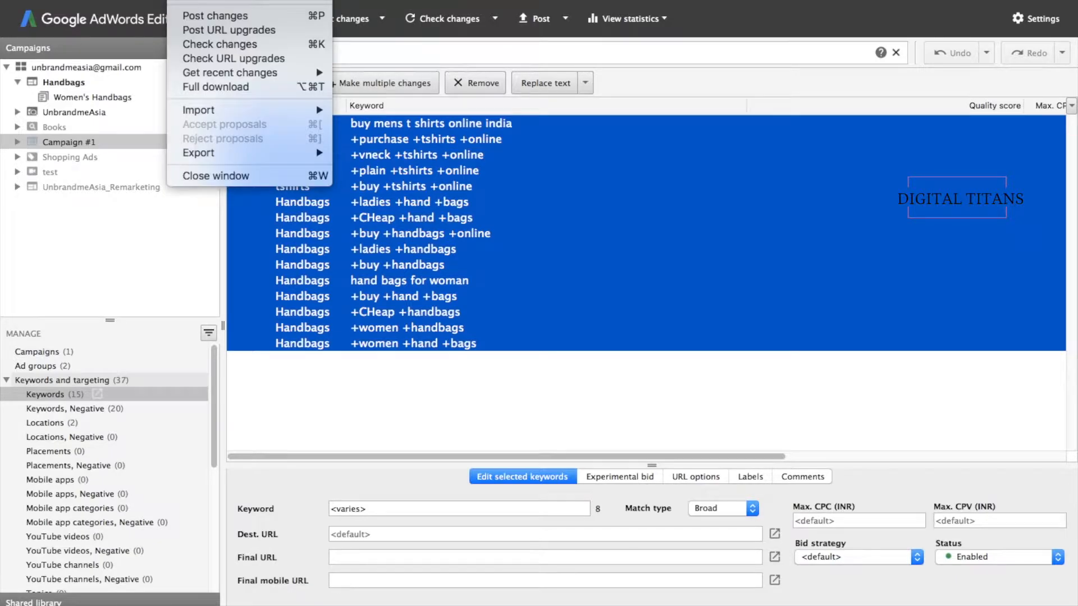
{"action": "mouse_move", "coordinate": [235, 0]}
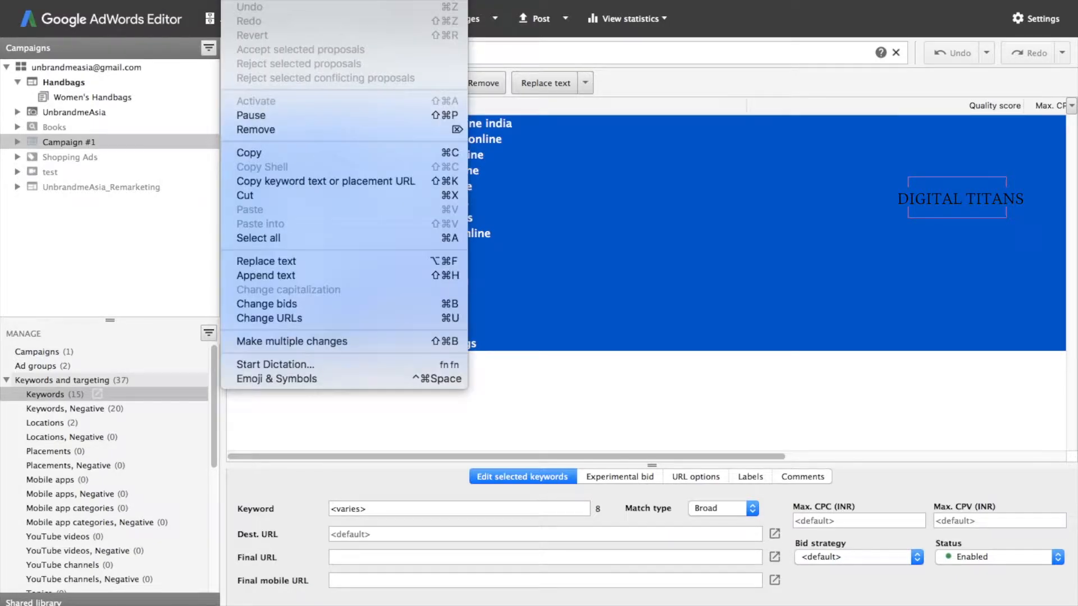
{"action": "left_click", "coordinate": [276, 261]}
{"action": "double_click", "coordinate": [462, 222]}
{"action": "type", "text": "irts"}
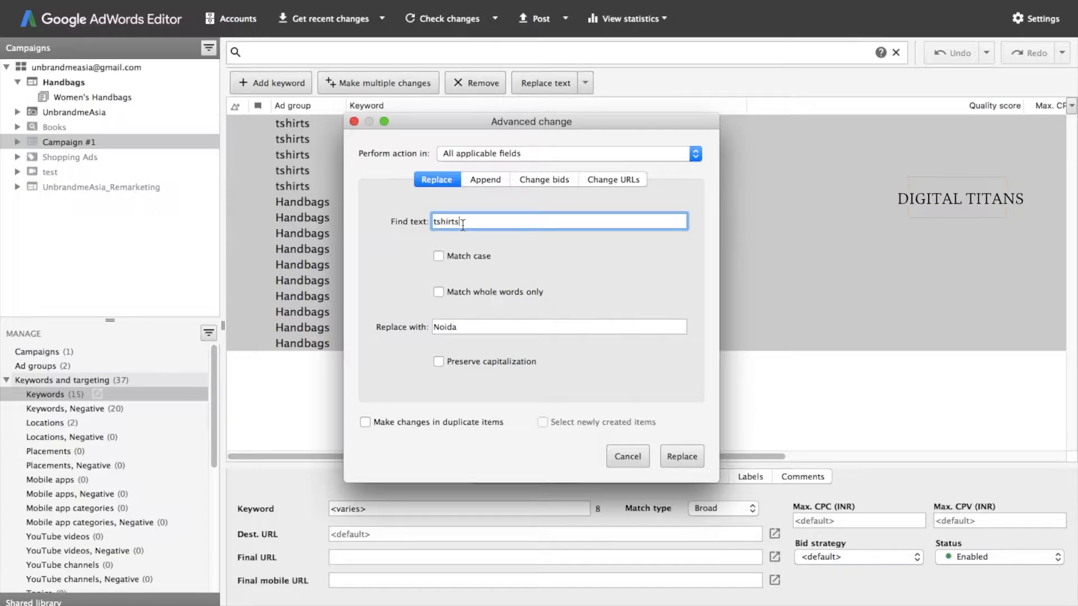
{"action": "key", "text": "Tab"}
{"action": "type", "text": "tshirt"}
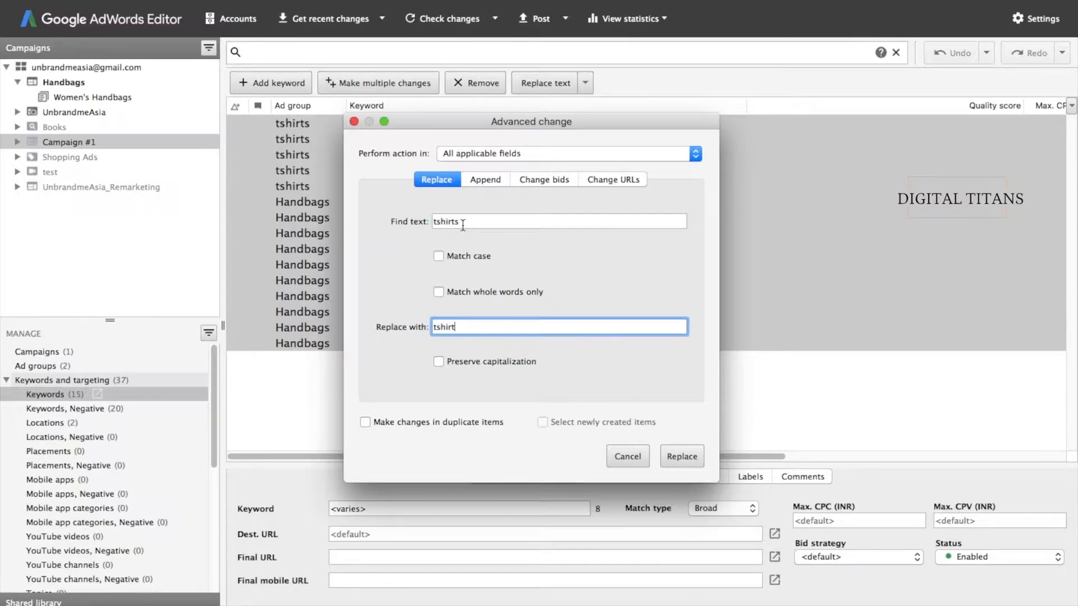
{"action": "key", "text": "Return"}
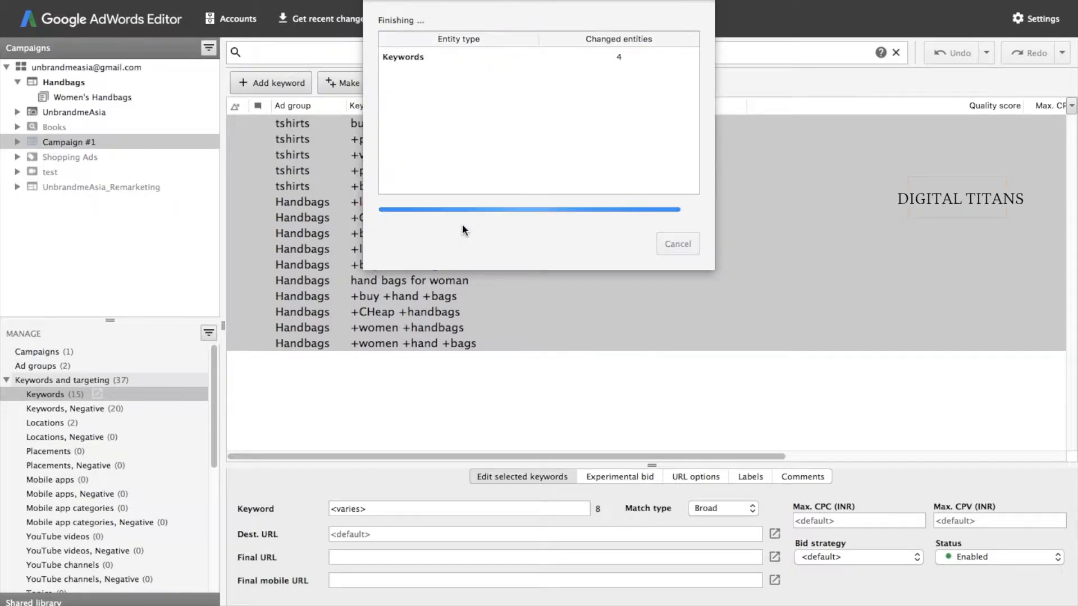
{"action": "left_click", "coordinate": [613, 53]}
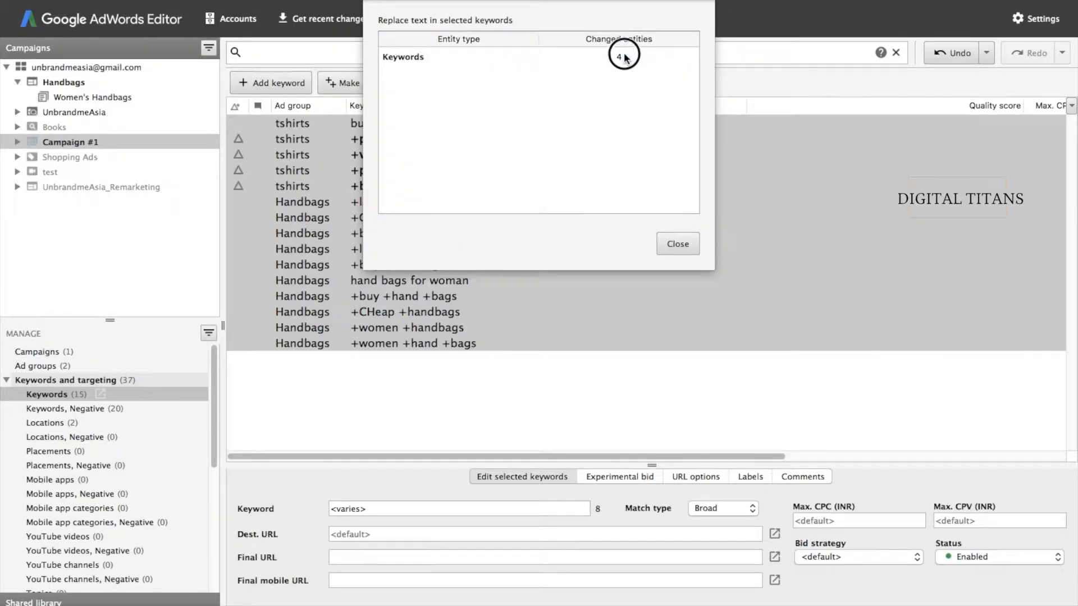
{"action": "left_click", "coordinate": [685, 256]}
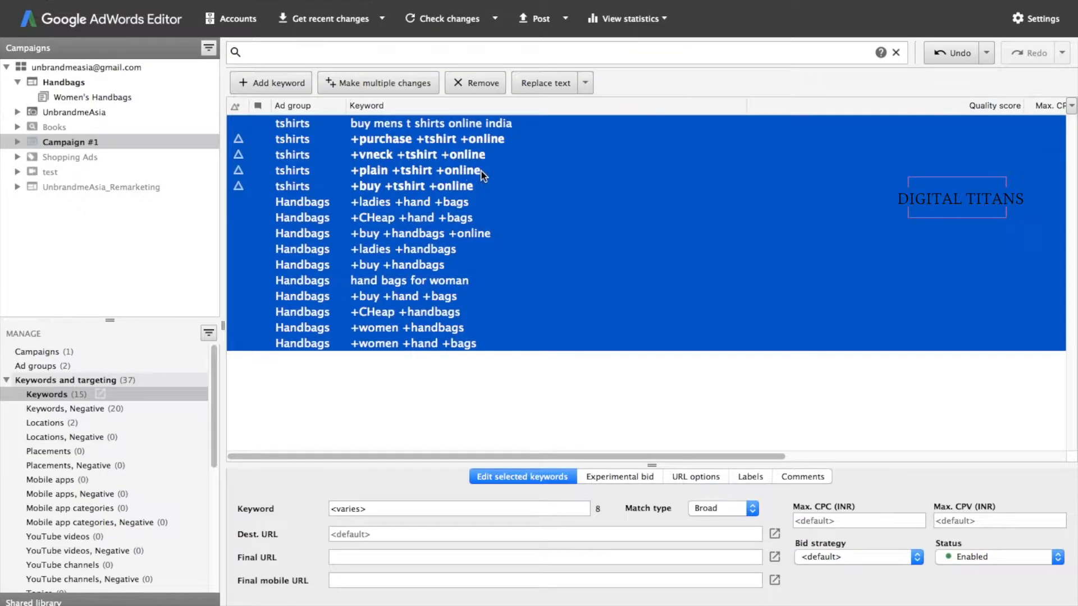
{"action": "double_click", "coordinate": [443, 170]}
{"action": "left_click", "coordinate": [440, 375]}
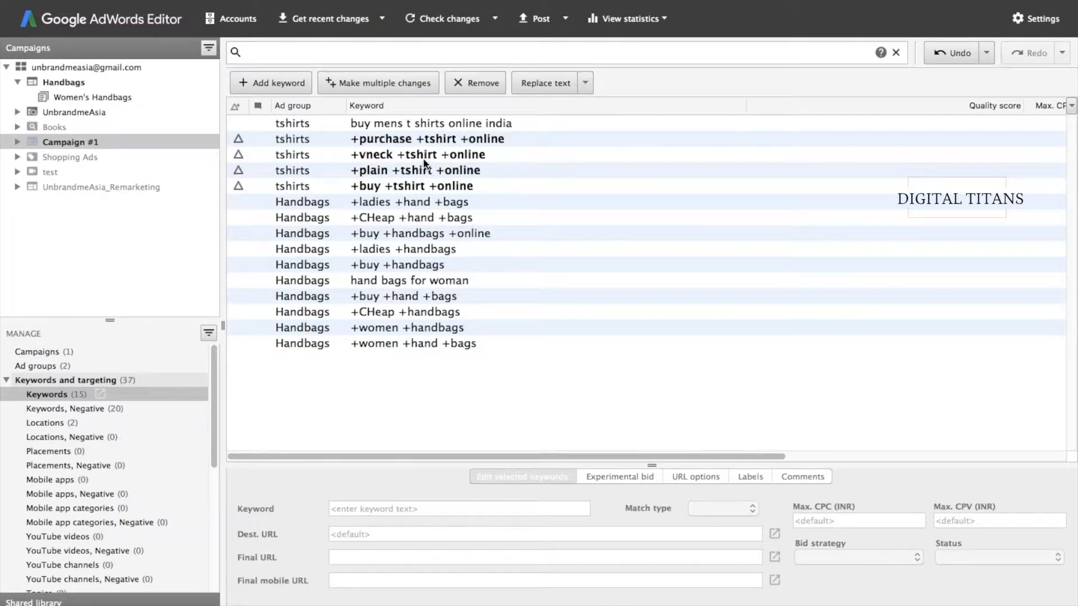
- Select the +women +hand +bags keyword row and delete it
{"action": "mouse_move", "coordinate": [427, 190]}
{"action": "left_click", "coordinate": [342, 344]}
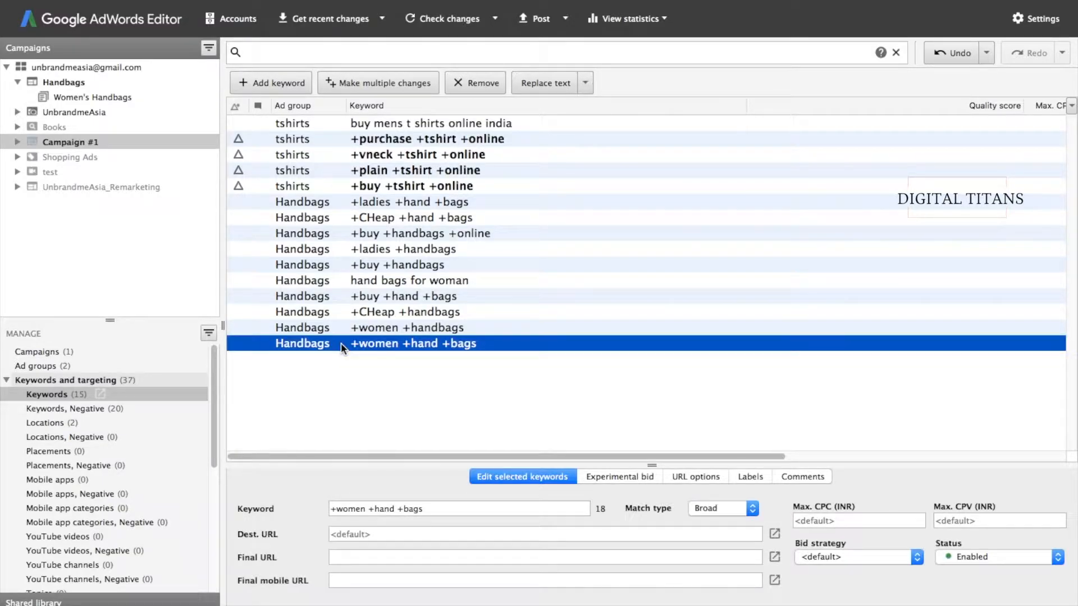
{"action": "key", "text": "Delete"}
{"action": "left_click", "coordinate": [344, 436]}
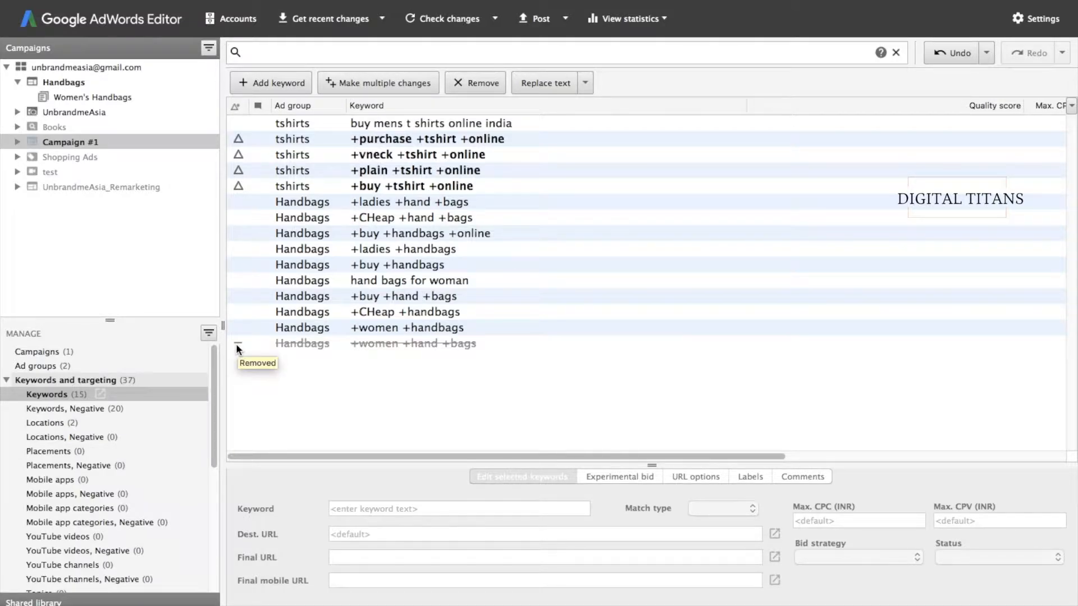
- Add a keyword in the Handbags ad group with the text 'test'
{"action": "left_click", "coordinate": [272, 82]}
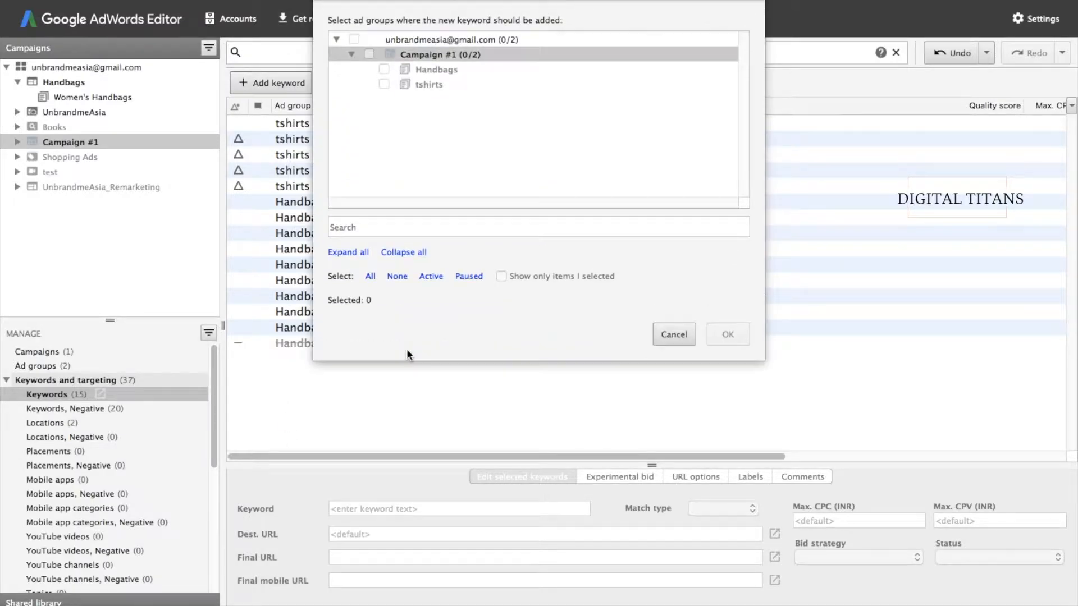
{"action": "left_click", "coordinate": [425, 221]}
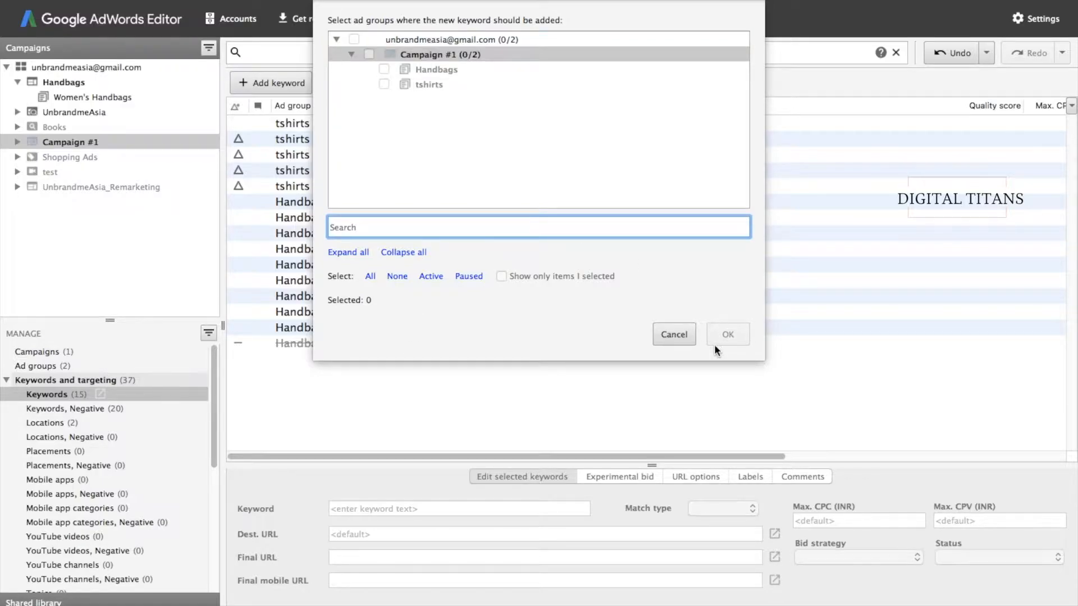
{"action": "left_click", "coordinate": [384, 69]}
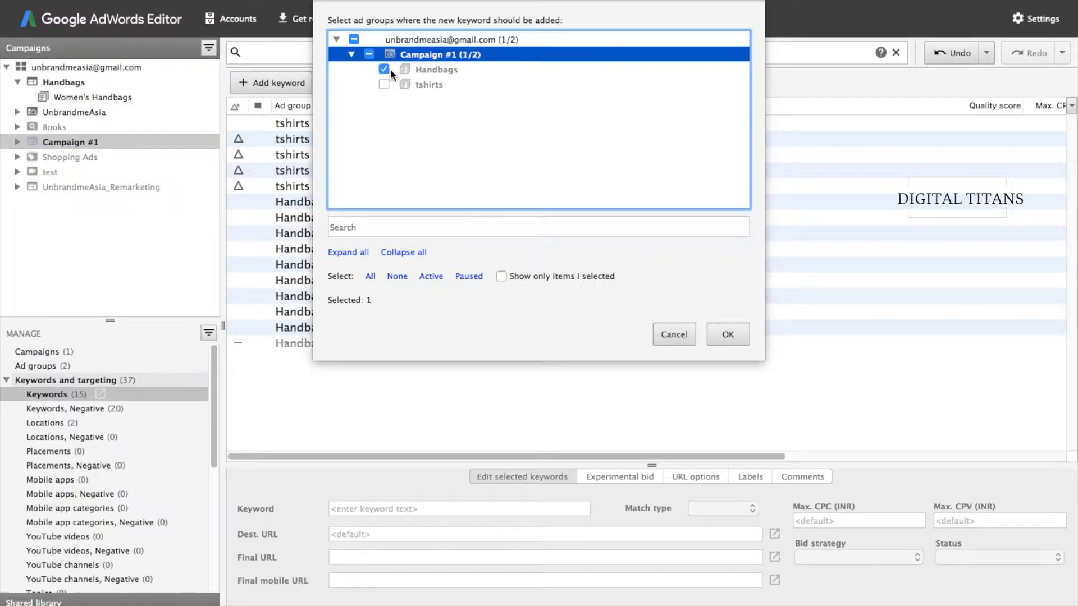
{"action": "left_click", "coordinate": [722, 332]}
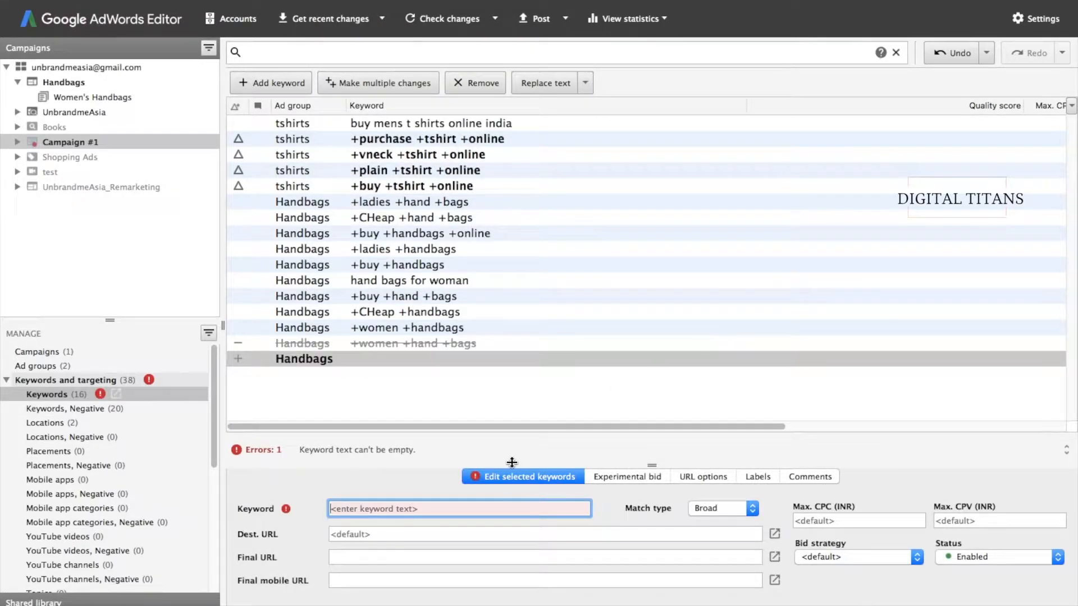
{"action": "type", "text": "test"}
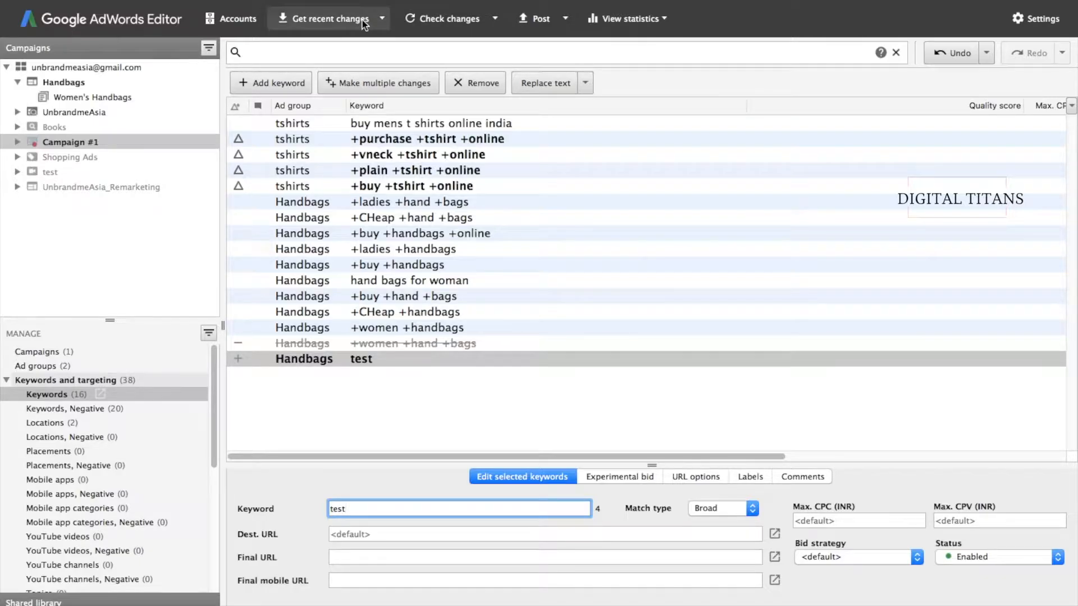
{"action": "left_click", "coordinate": [390, 270]}
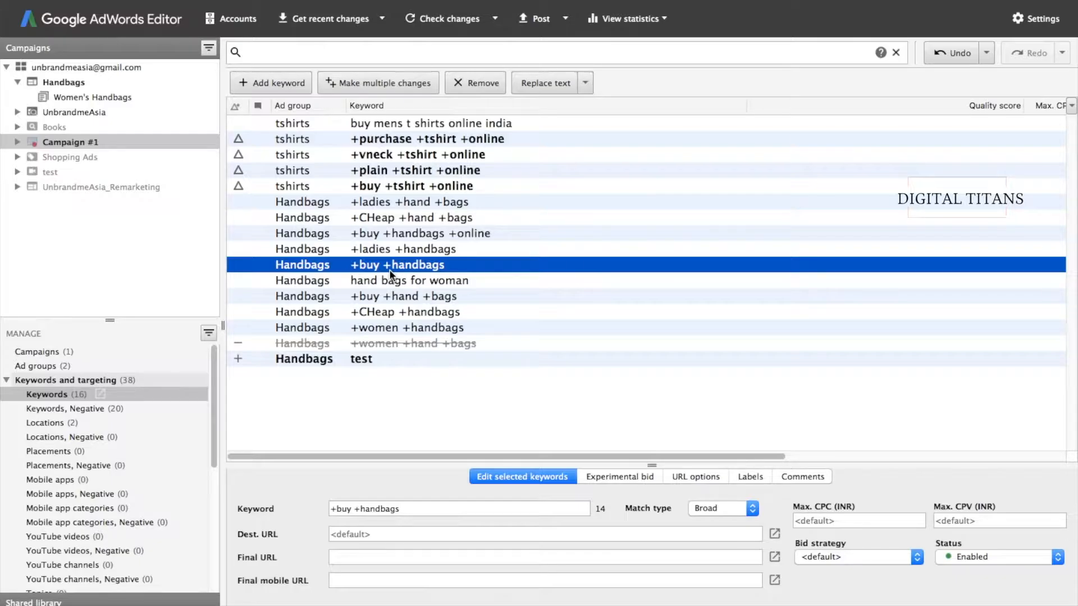
{"action": "left_click", "coordinate": [237, 0]}
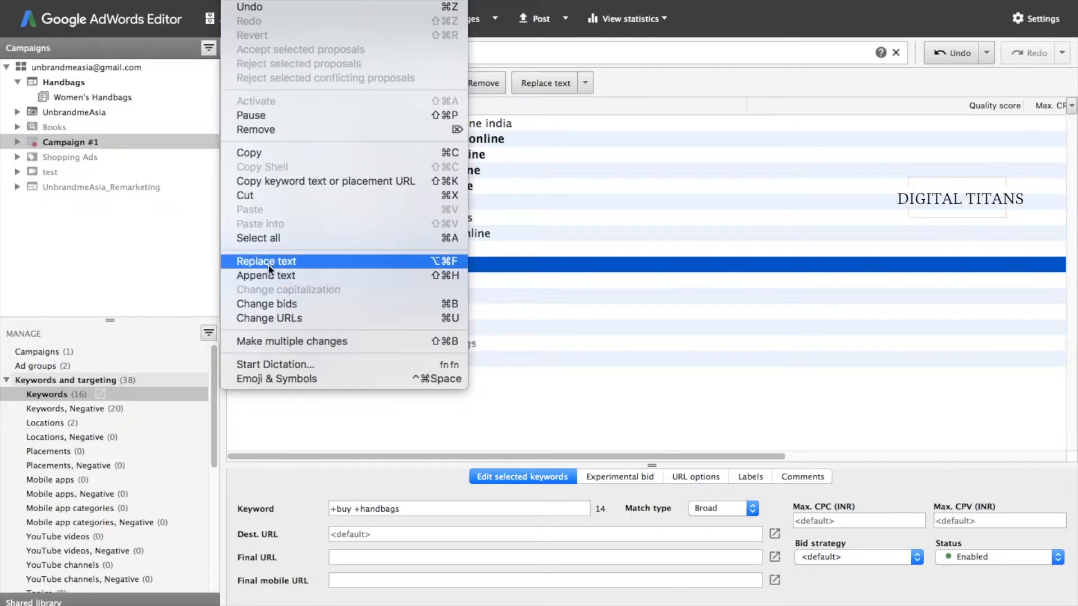
{"action": "left_click", "coordinate": [295, 402]}
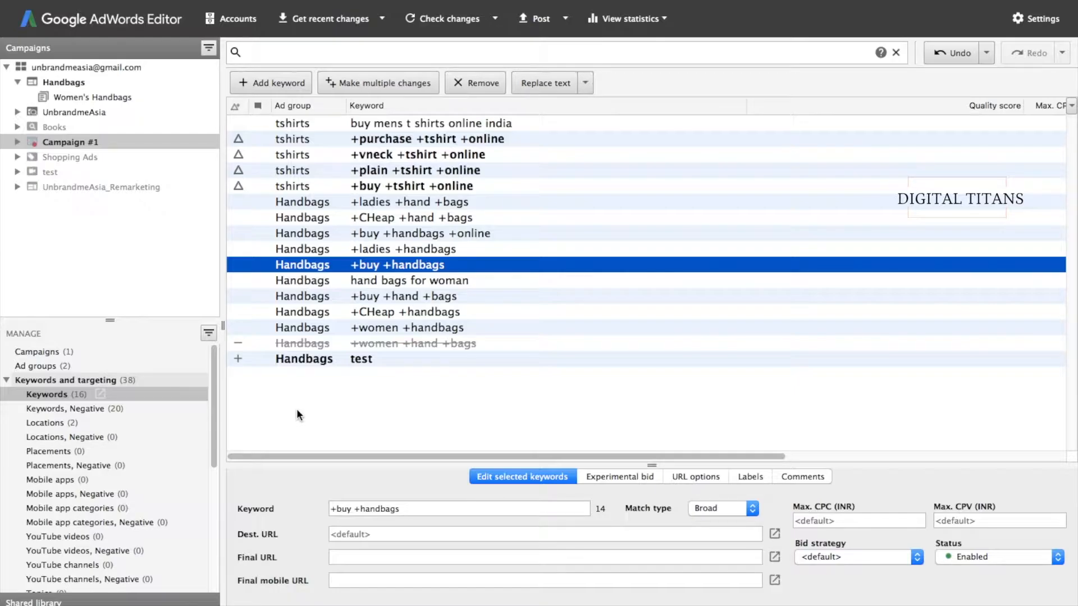
{"action": "left_click", "coordinate": [301, 421]}
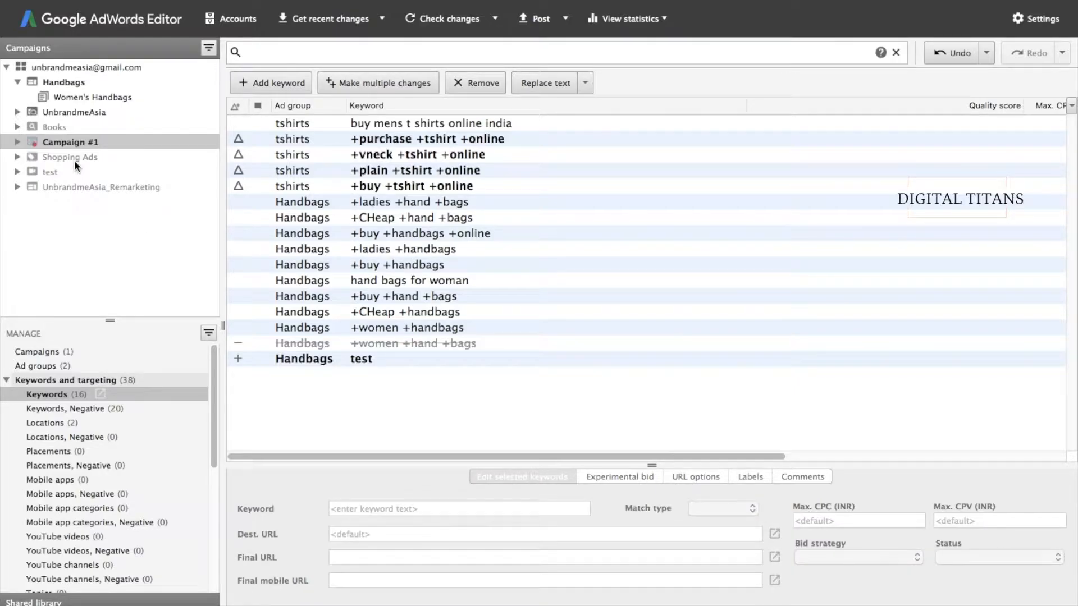
{"action": "left_click", "coordinate": [65, 146]}
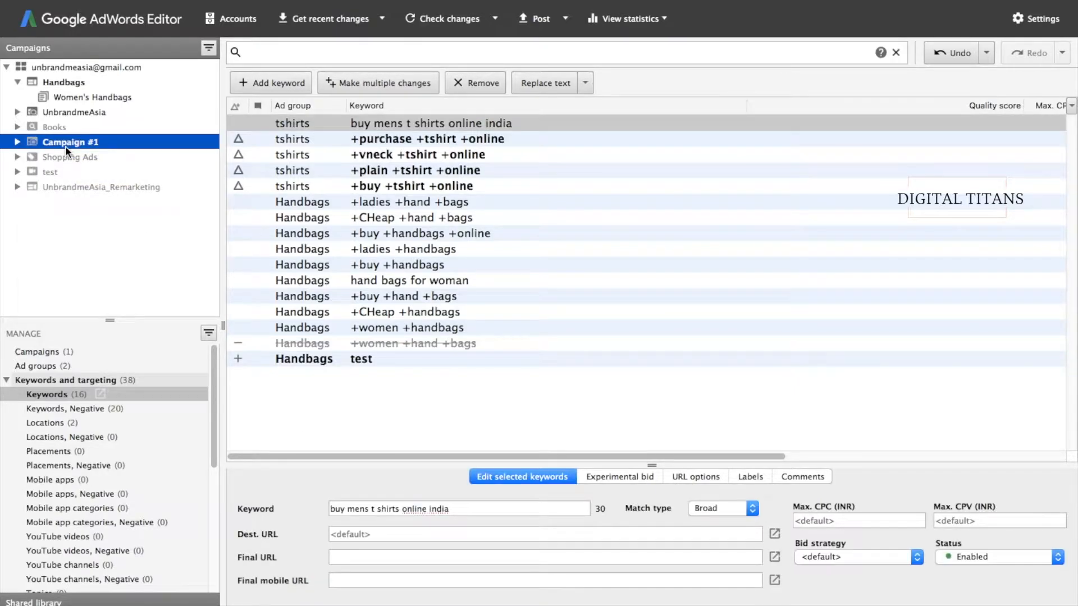
- Apply an Any field search filter for 'shirt' to the keyword list
{"action": "left_click", "coordinate": [308, 420]}
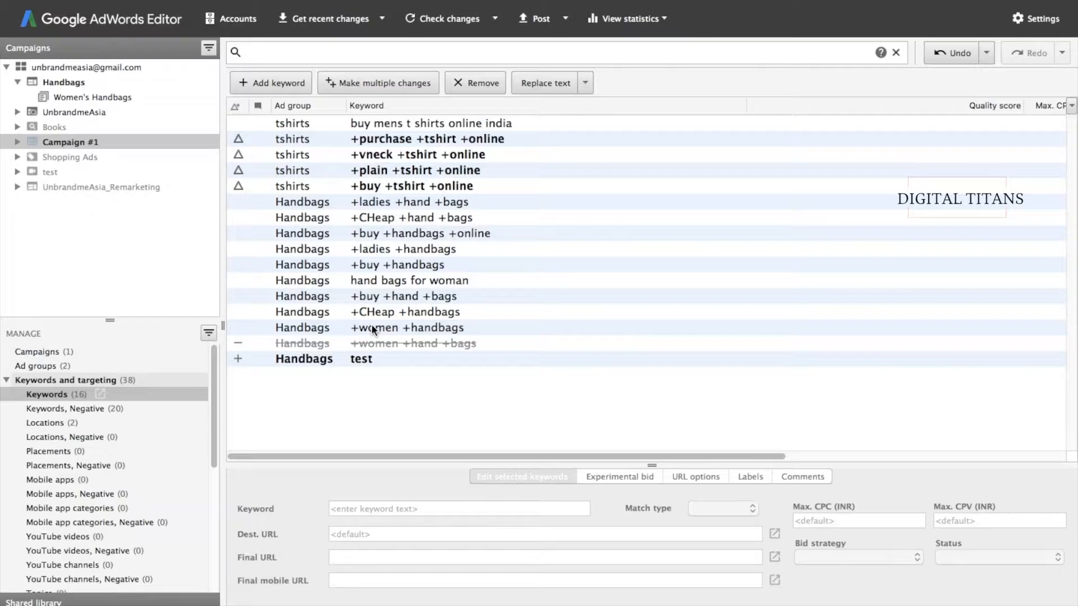
{"action": "left_click", "coordinate": [323, 60]}
{"action": "type", "text": "shirt"}
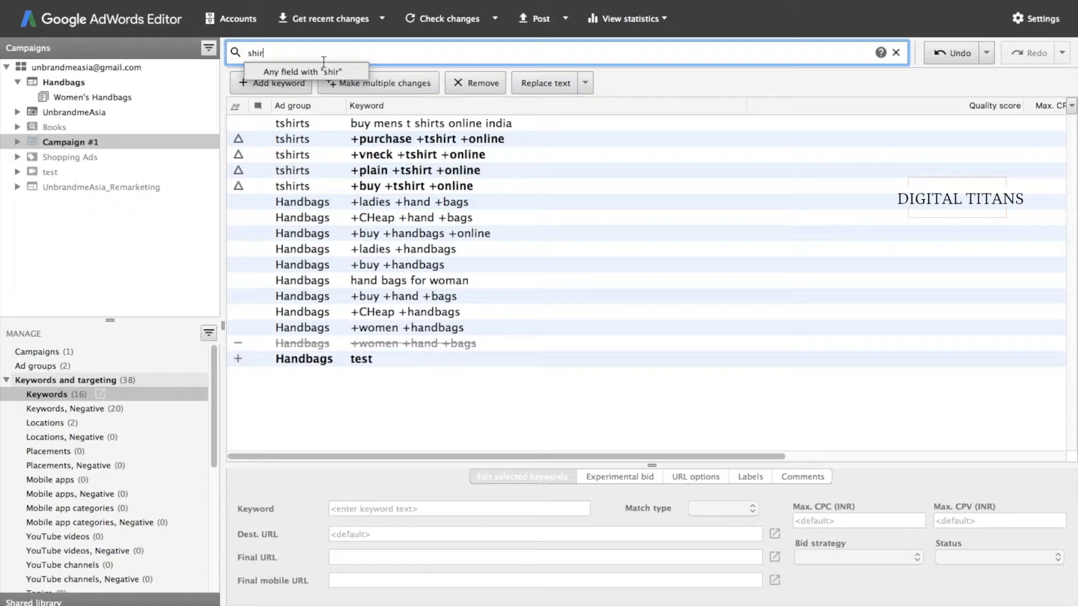
{"action": "key", "text": "Return"}
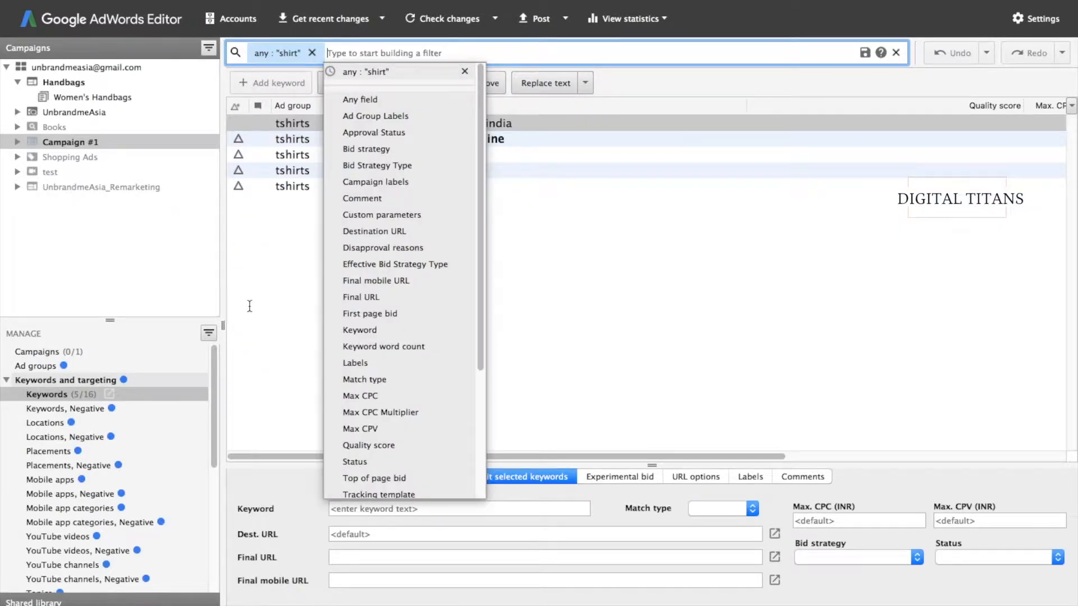
- Select all five keywords matching the 'shirt' filter
{"action": "left_click", "coordinate": [250, 306]}
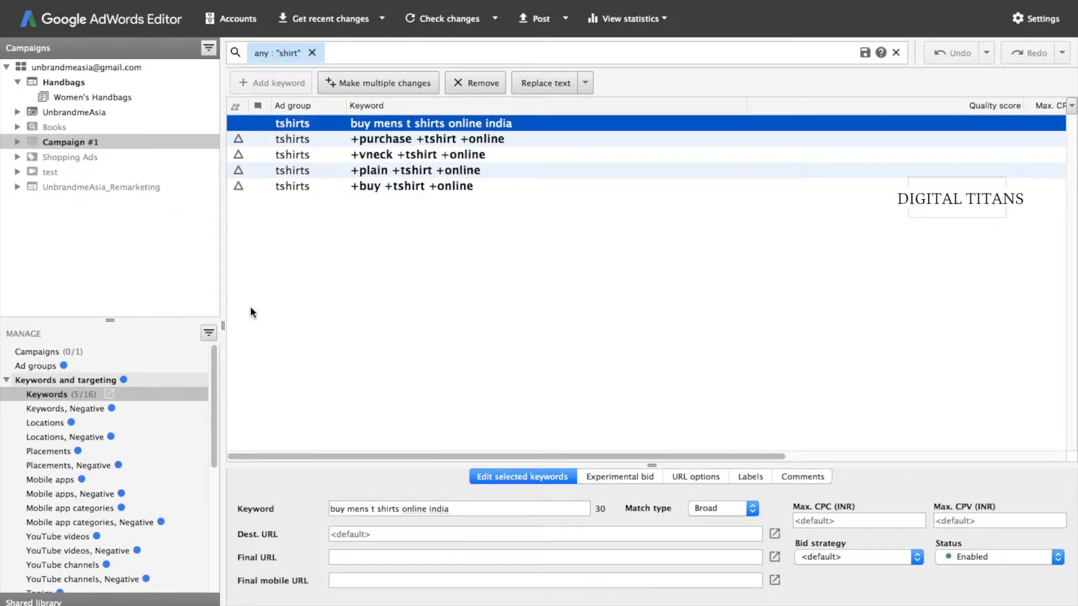
{"action": "left_click", "coordinate": [393, 123]}
{"action": "key", "text": "ctrl+a"}
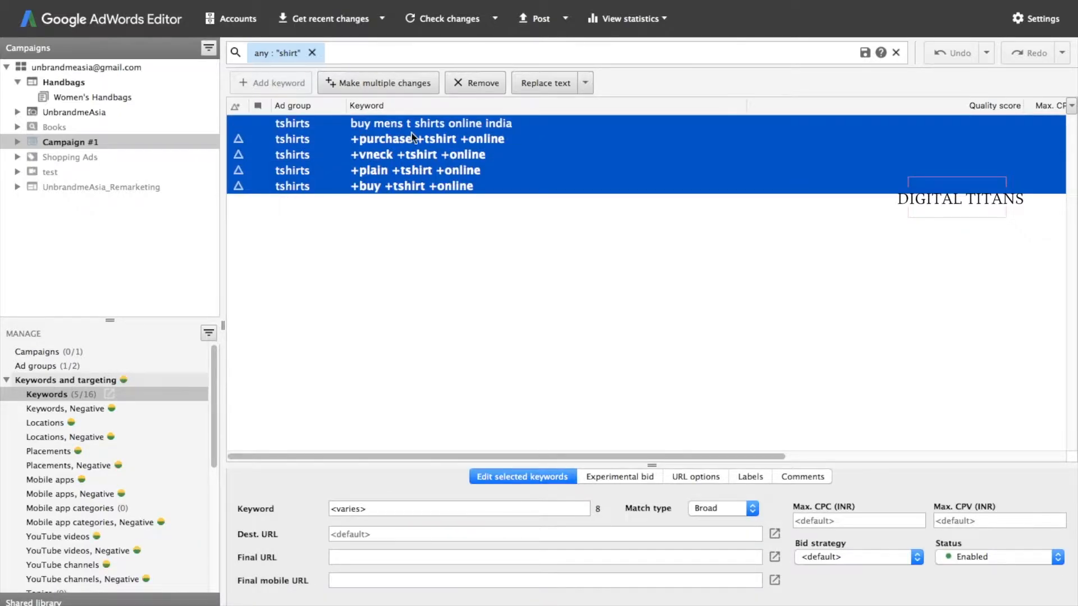
- Show Campaign #1's ad groups and remove the any:"shirt" filter
{"action": "left_click", "coordinate": [37, 144]}
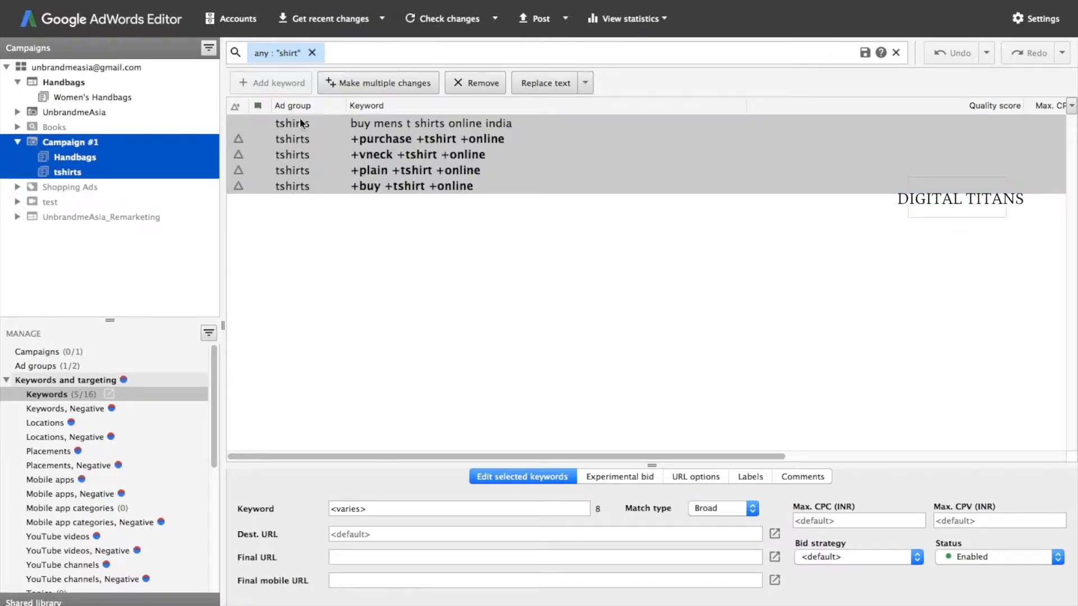
{"action": "left_click", "coordinate": [38, 371]}
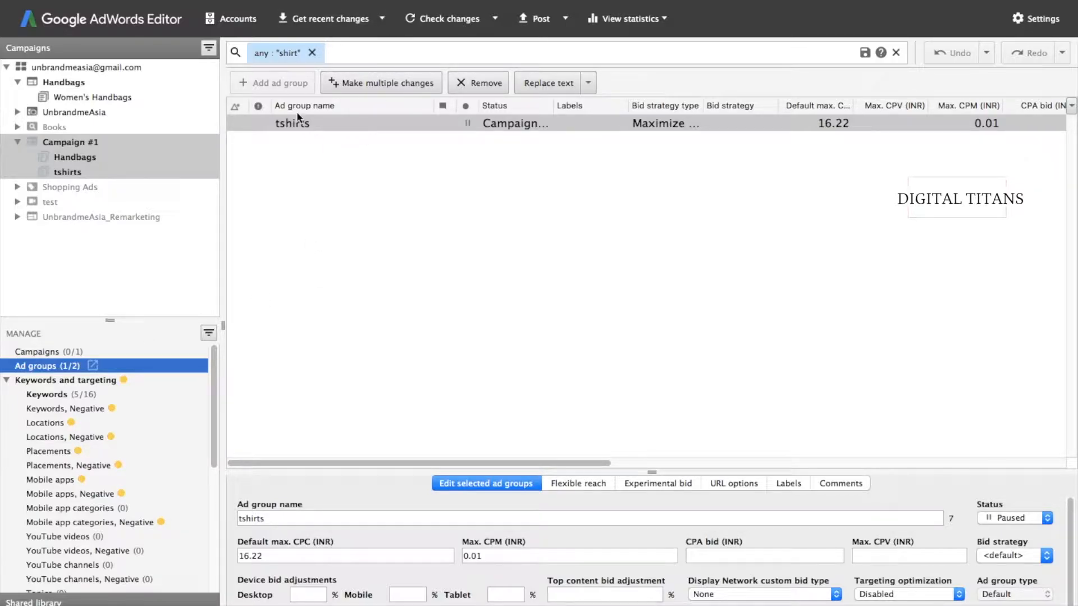
{"action": "left_click", "coordinate": [326, 174]}
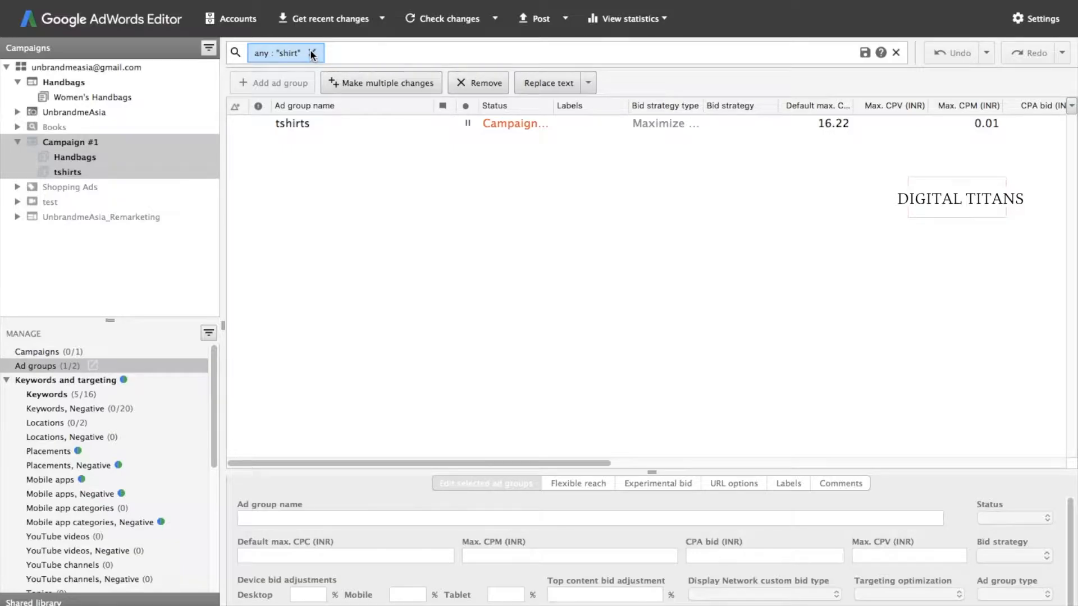
{"action": "left_click", "coordinate": [313, 53]}
- Create the Shirts ad group with default max. CPC and max. CPM of 12.00
{"action": "left_click", "coordinate": [271, 79]}
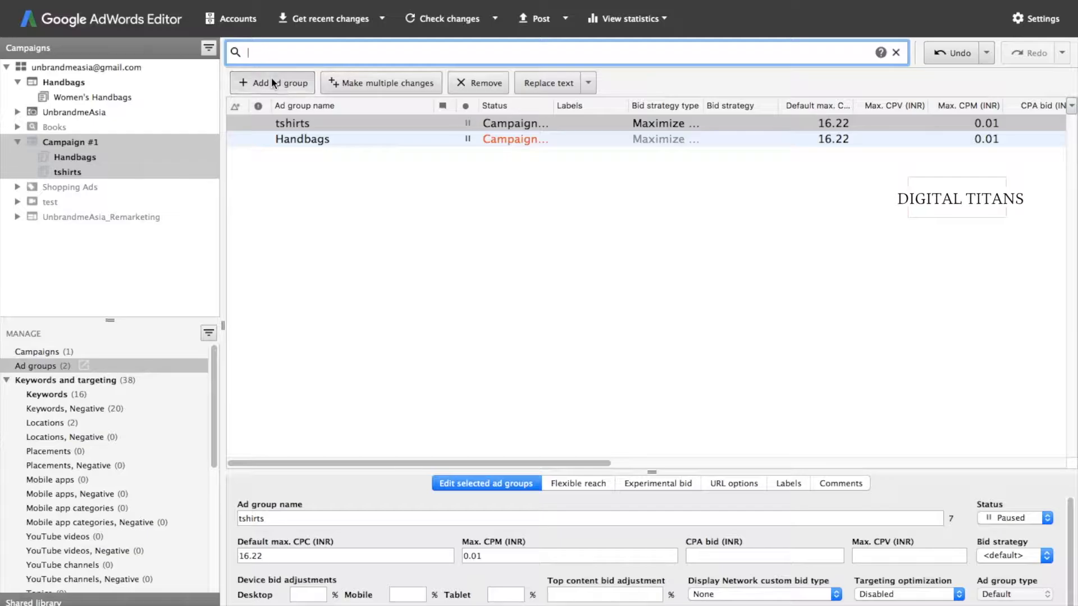
{"action": "type", "text": "Shirts"}
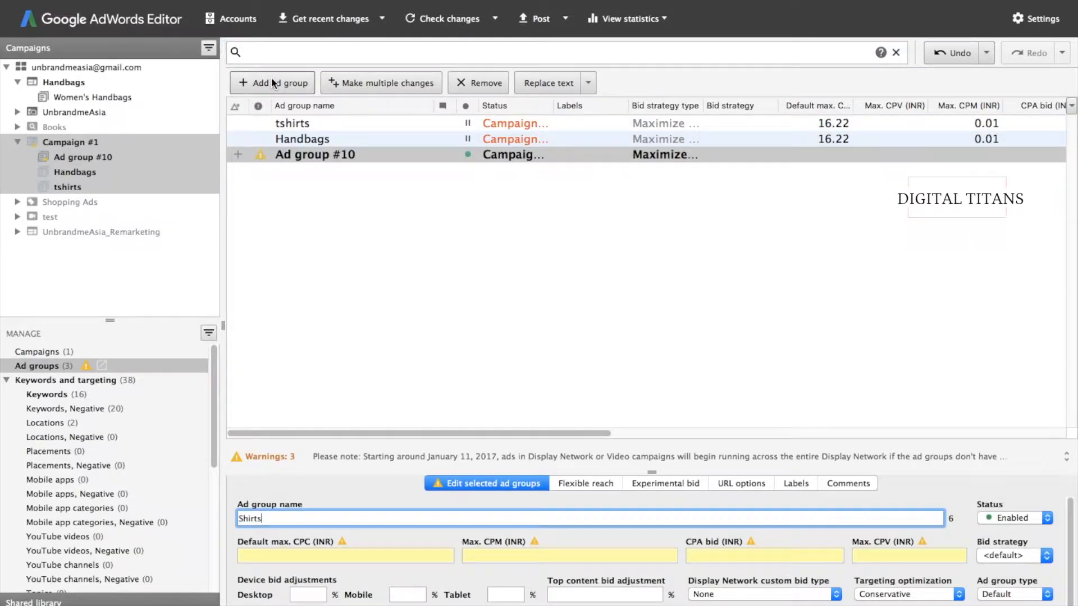
{"action": "key", "text": "Return"}
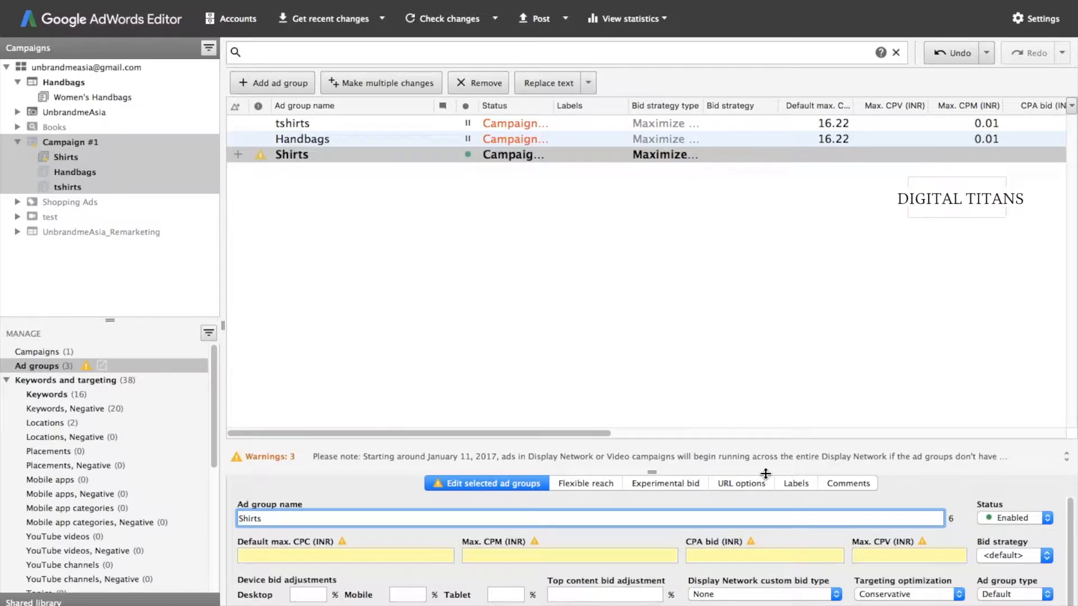
{"action": "right_click", "coordinate": [514, 349]}
{"action": "left_click", "coordinate": [350, 555]}
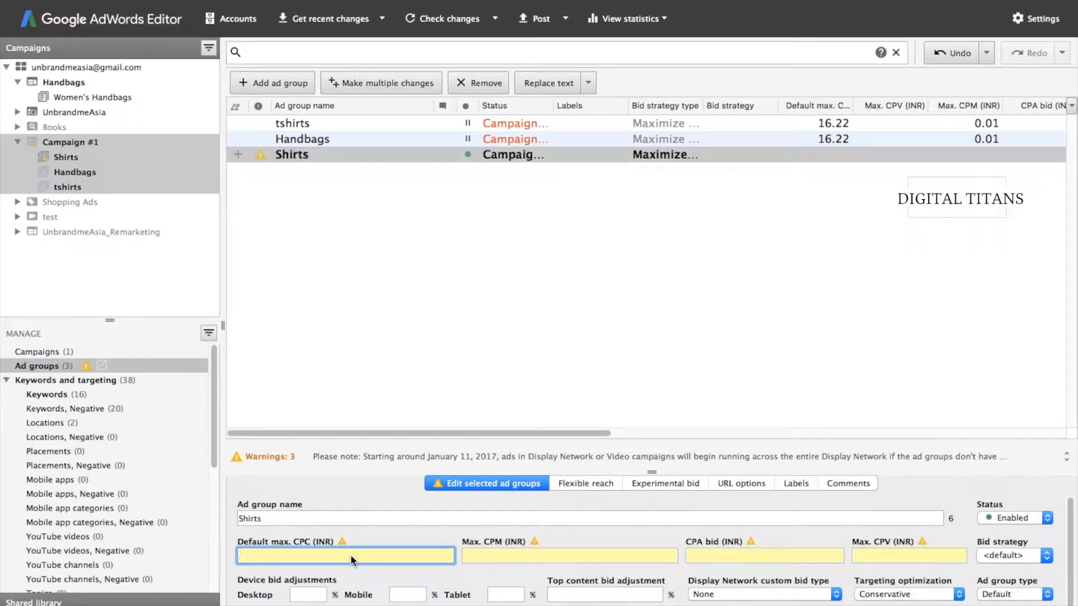
{"action": "type", "text": "12"}
{"action": "left_click", "coordinate": [505, 556]}
{"action": "type", "text": "12"}
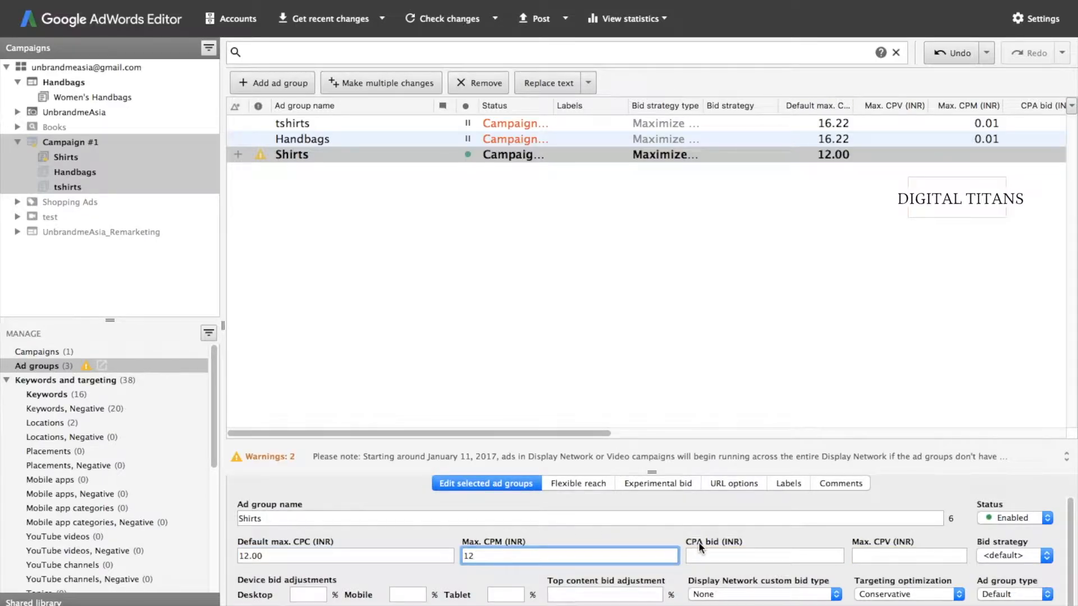
{"action": "left_click", "coordinate": [542, 341]}
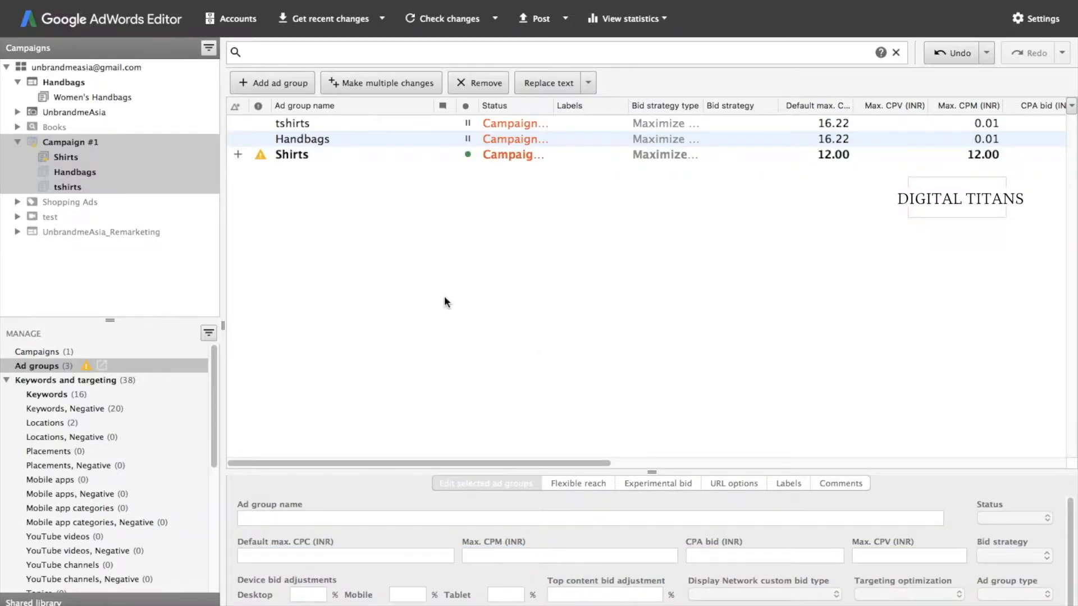
- Review the Shirts ad group's warning details, then open the tshirts ad group
{"action": "left_click", "coordinate": [284, 157]}
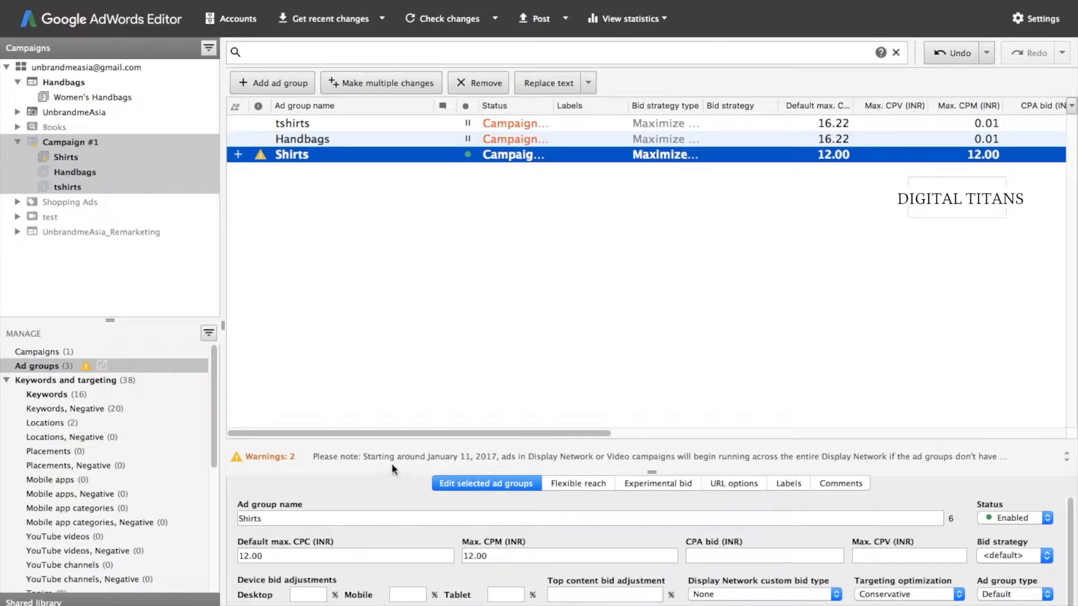
{"action": "left_click", "coordinate": [1066, 460]}
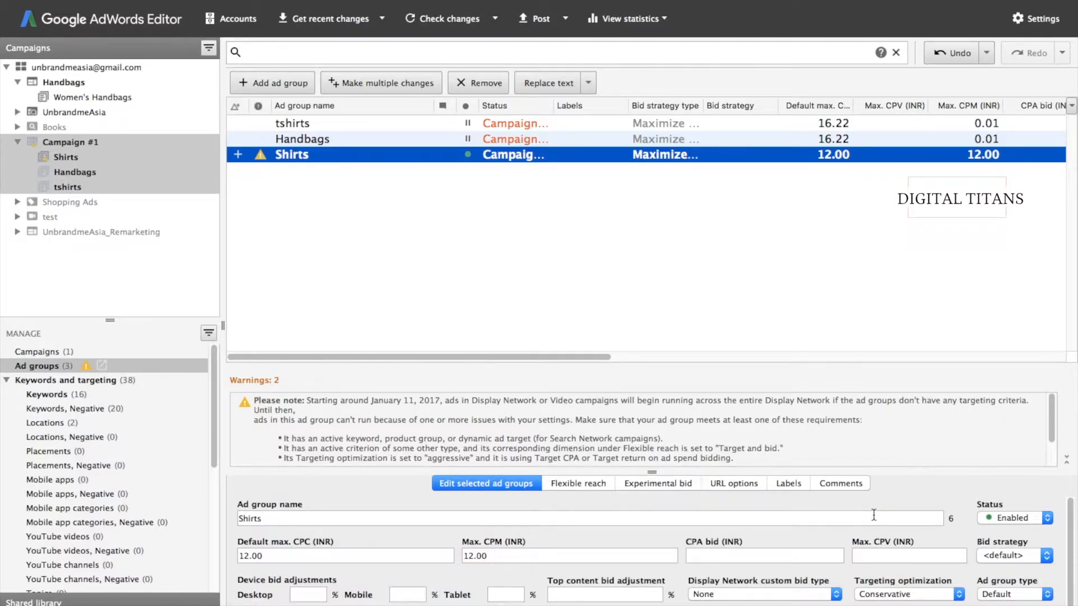
{"action": "left_click", "coordinate": [723, 295]}
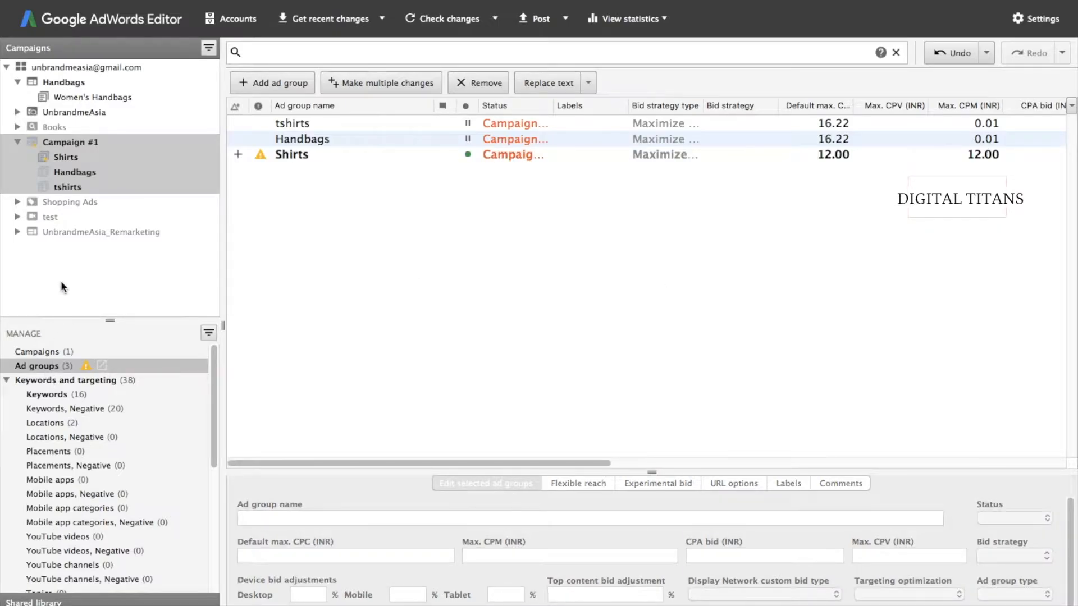
{"action": "left_click", "coordinate": [278, 158]}
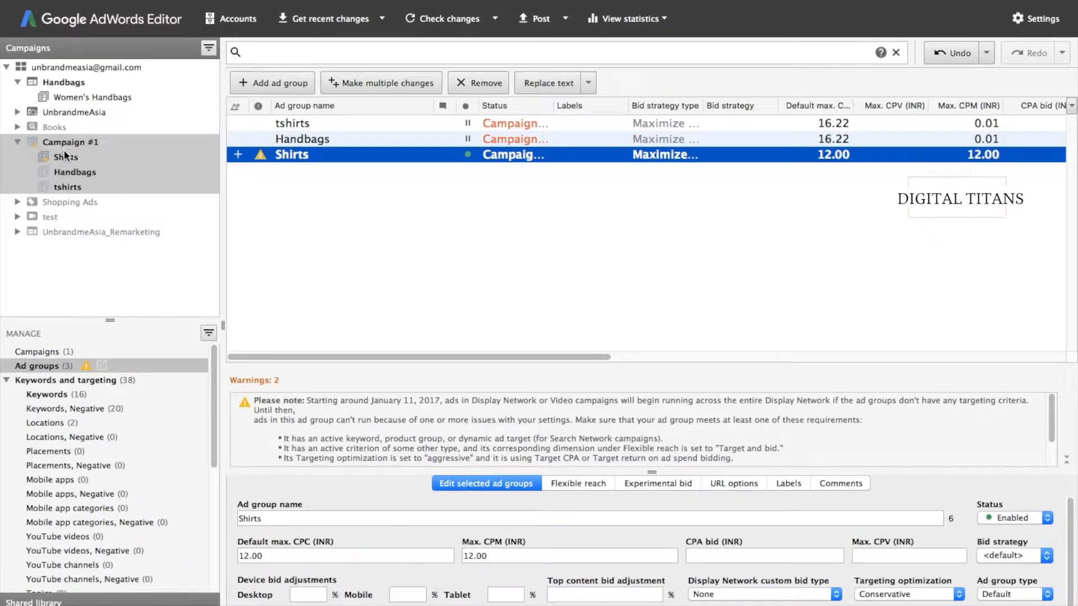
{"action": "left_click", "coordinate": [68, 186]}
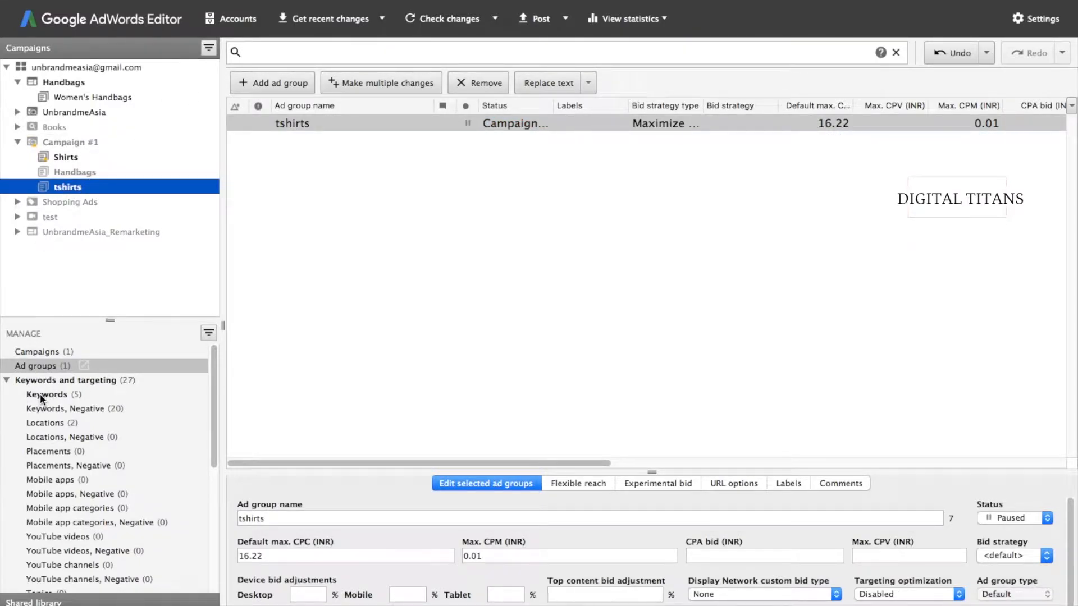
- Drag all five tshirts keywords onto the Shirts ad group
{"action": "key", "text": "super+3"}
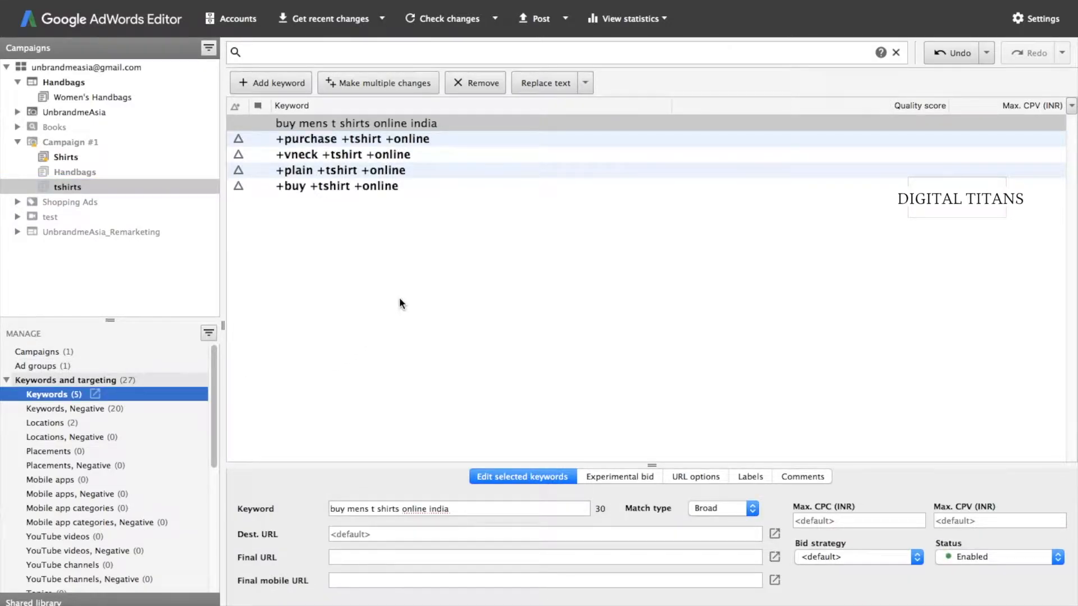
{"action": "left_click", "coordinate": [399, 300]}
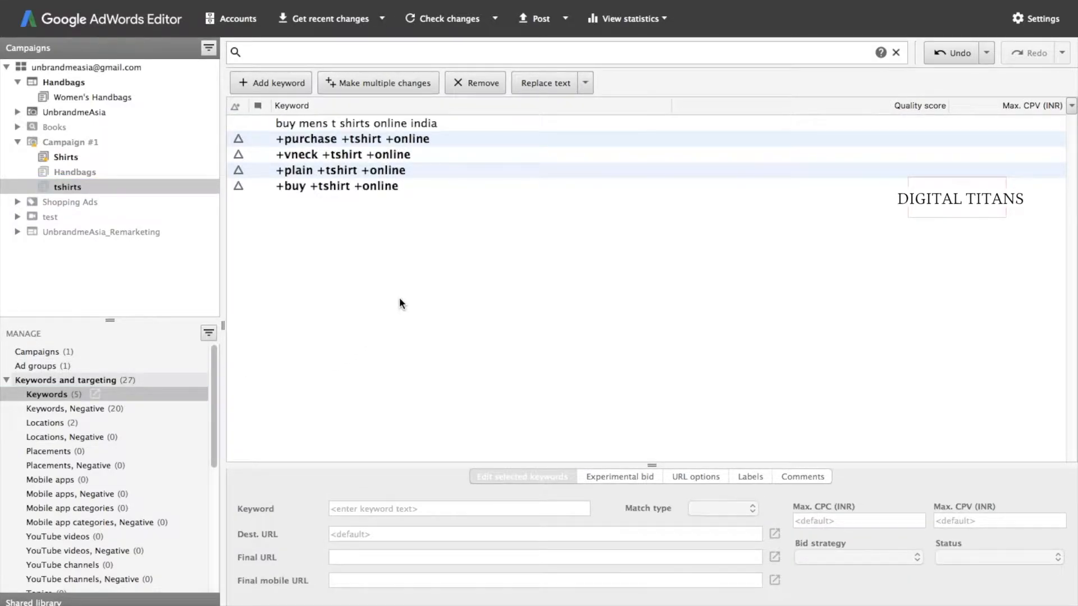
{"action": "key", "text": "super+a"}
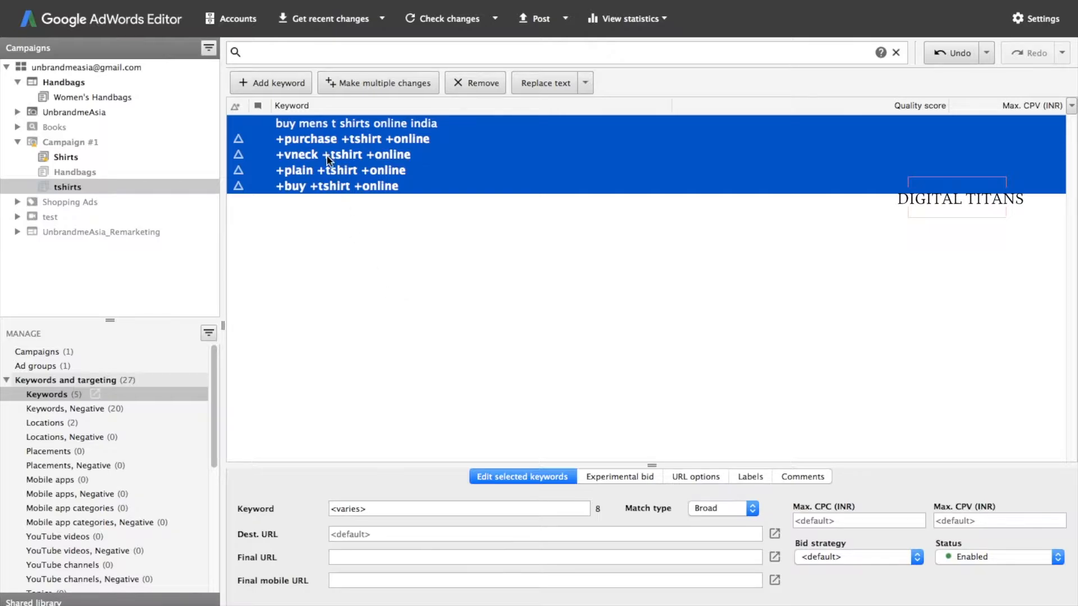
{"action": "mouse_move", "coordinate": [326, 156]}
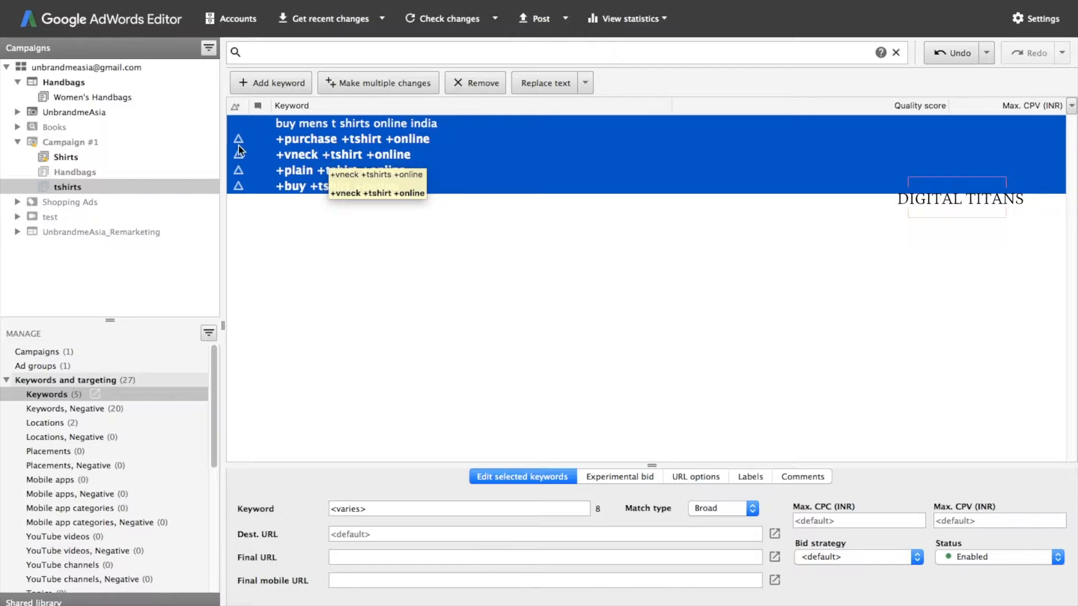
{"action": "left_click", "coordinate": [298, 157]}
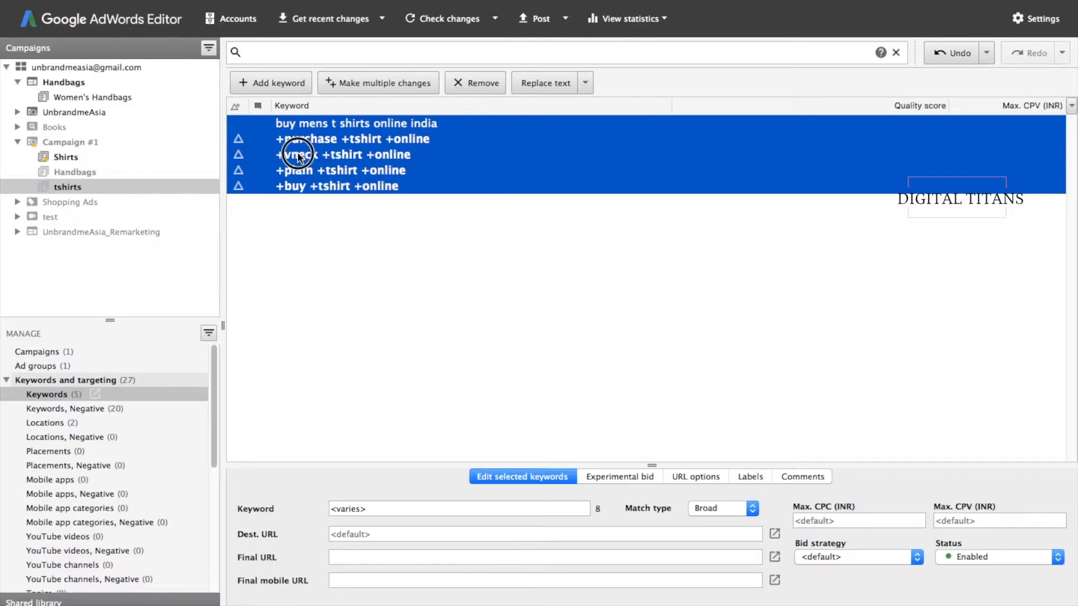
{"action": "left_click_drag", "start_coordinate": [298, 155], "coordinate": [69, 157]}
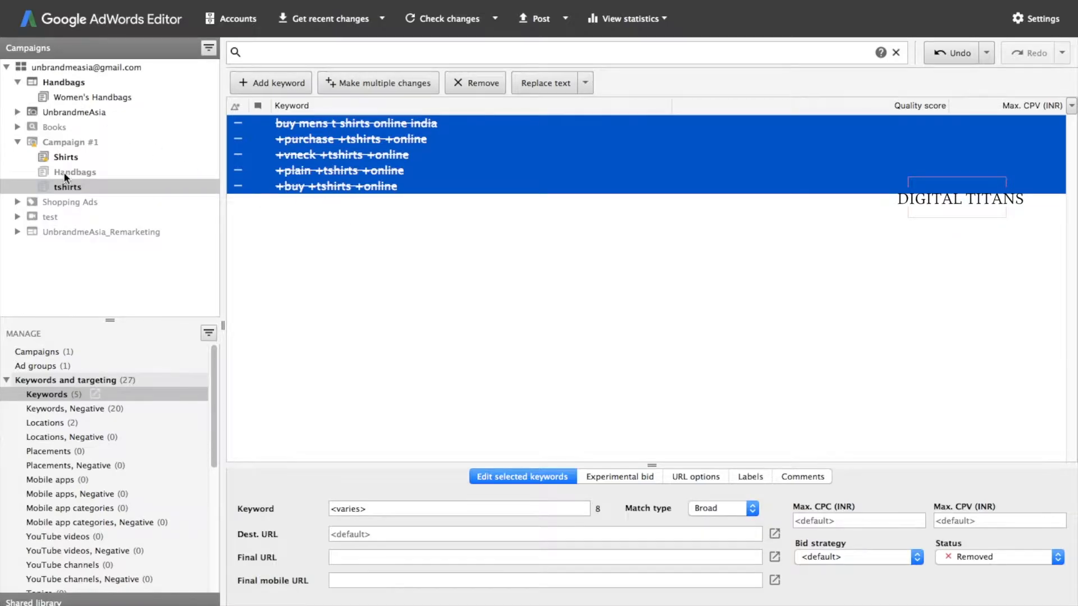
- Confirm Shirts holds the keywords and tshirts shows them removed, then show Handbags keywords
{"action": "left_click", "coordinate": [59, 156]}
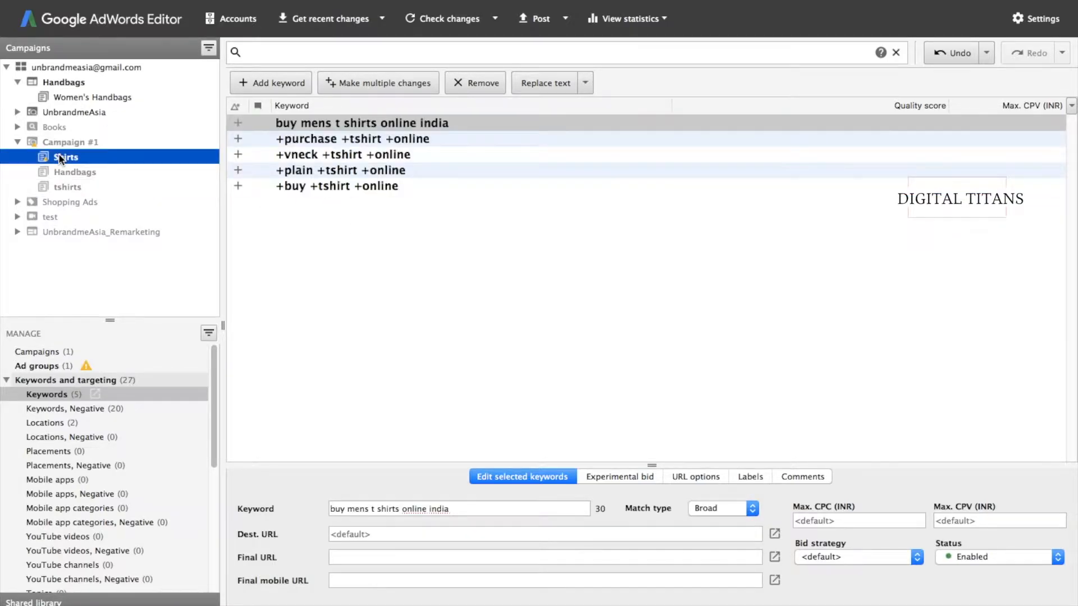
{"action": "left_click", "coordinate": [304, 261]}
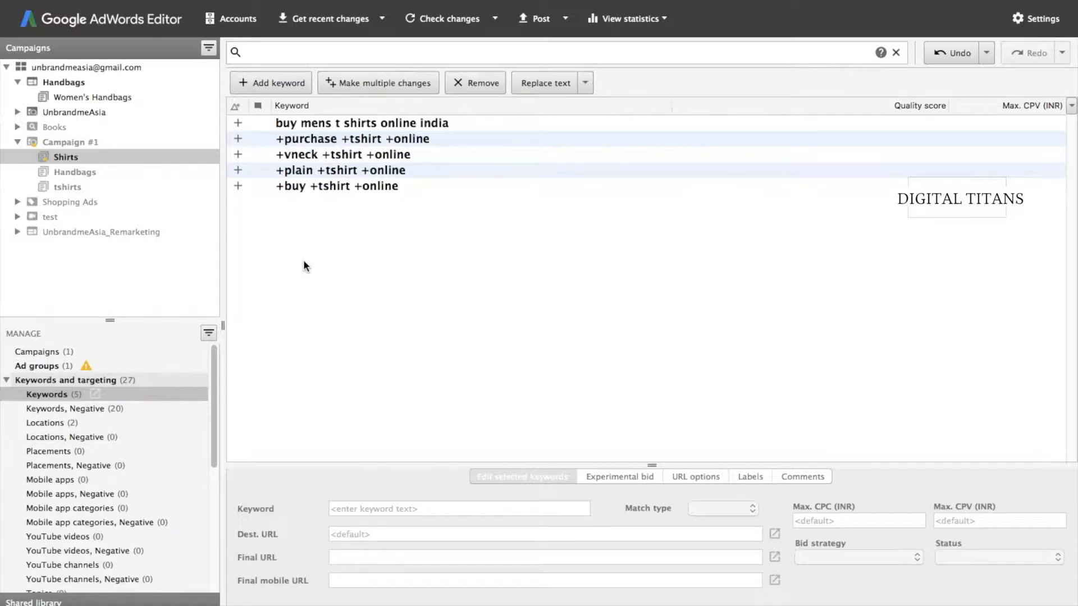
{"action": "left_click", "coordinate": [75, 185]}
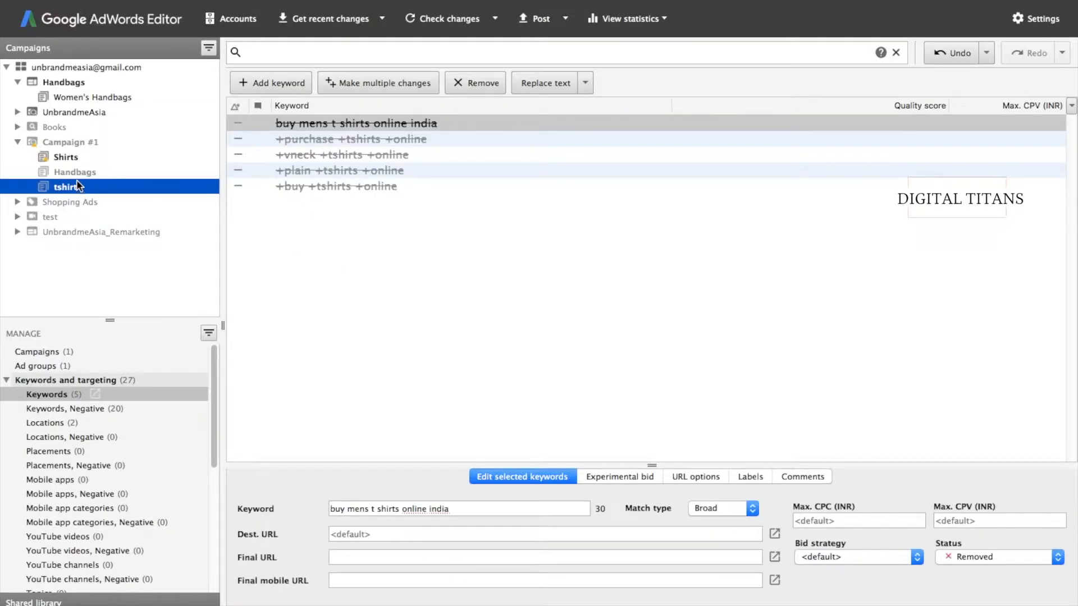
{"action": "left_click", "coordinate": [115, 175]}
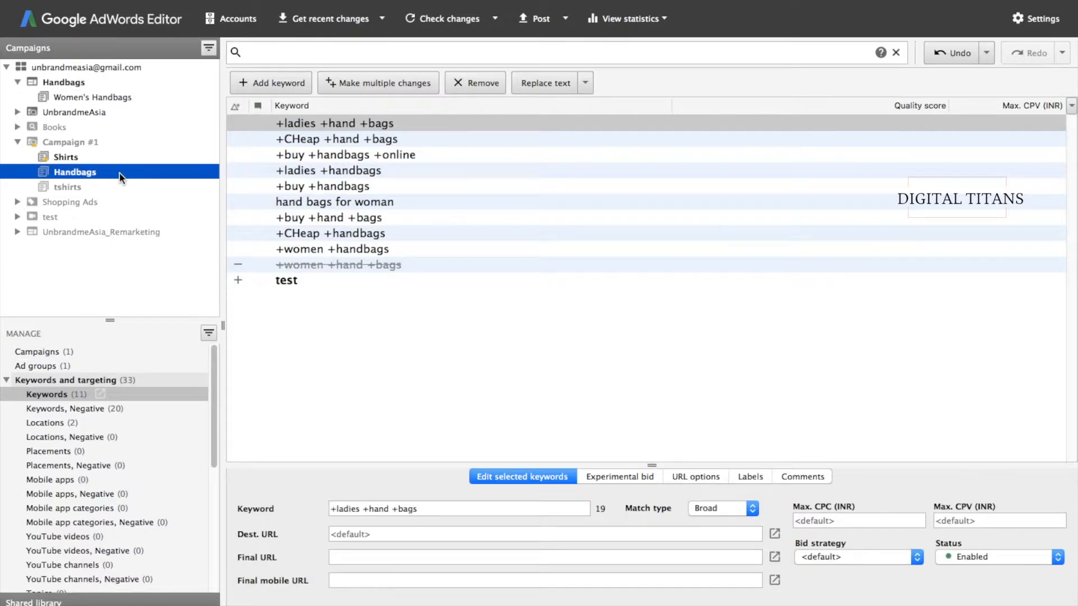
- Switch to the Handbags expanded text ads and add a new ad
{"action": "left_click", "coordinate": [399, 344]}
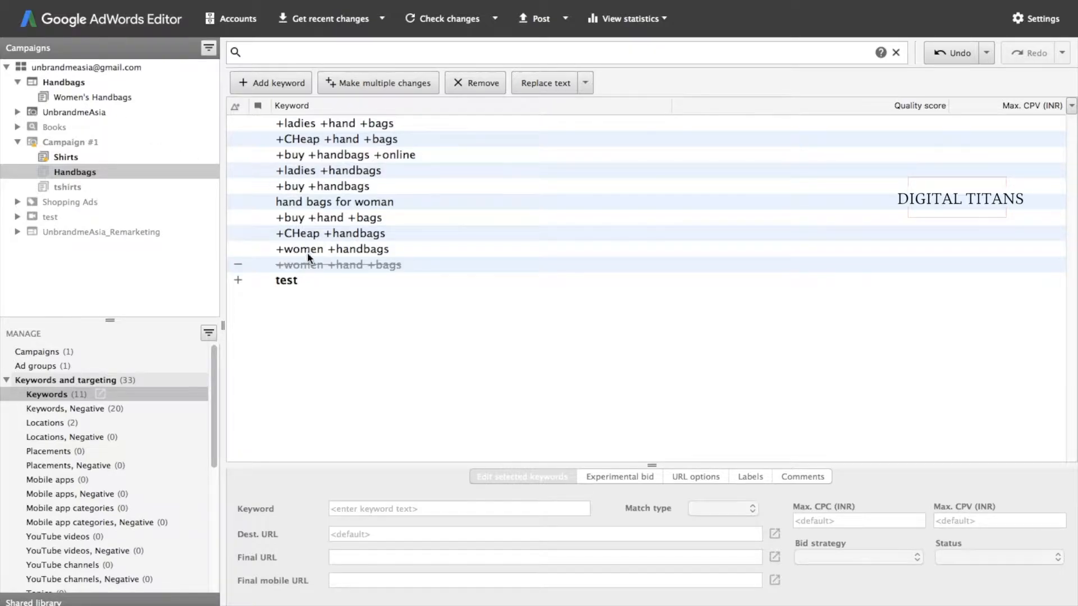
{"action": "left_click", "coordinate": [6, 380]}
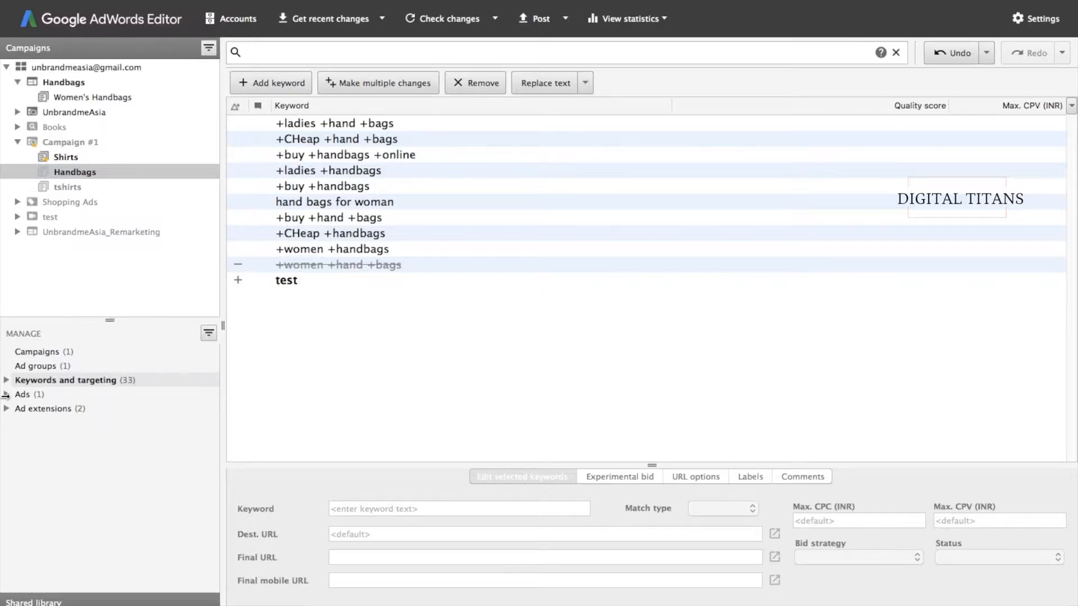
{"action": "left_click", "coordinate": [6, 394]}
{"action": "left_click", "coordinate": [6, 396]}
{"action": "left_click", "coordinate": [6, 394]}
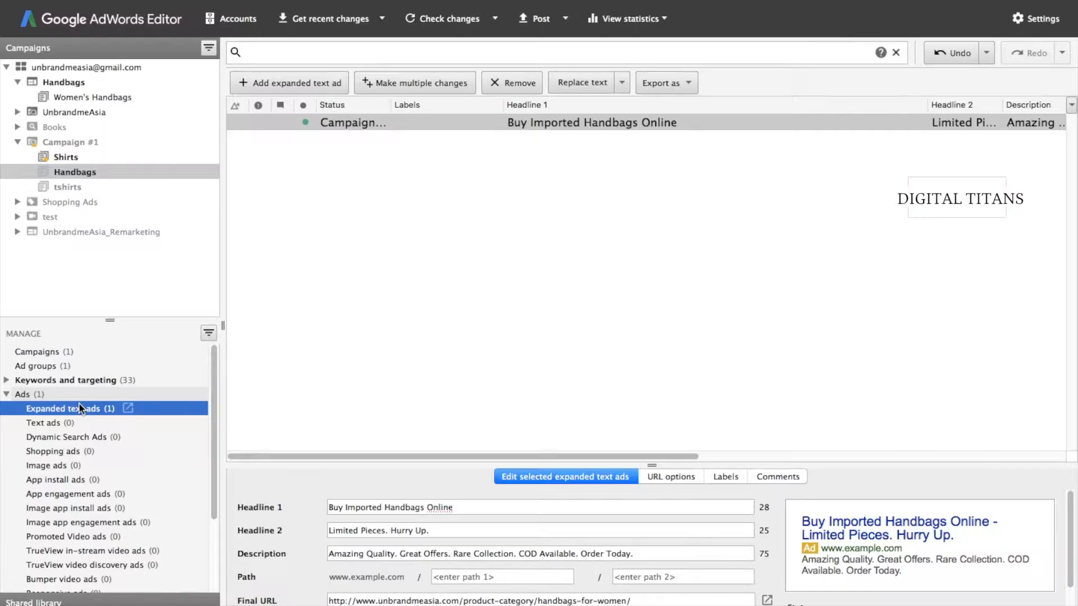
{"action": "left_click", "coordinate": [284, 84]}
- Fill headlines 'test' and 'test', description 'test.com' and final URL 'test.com', then commit
{"action": "left_click", "coordinate": [372, 508]}
{"action": "type", "text": "test"}
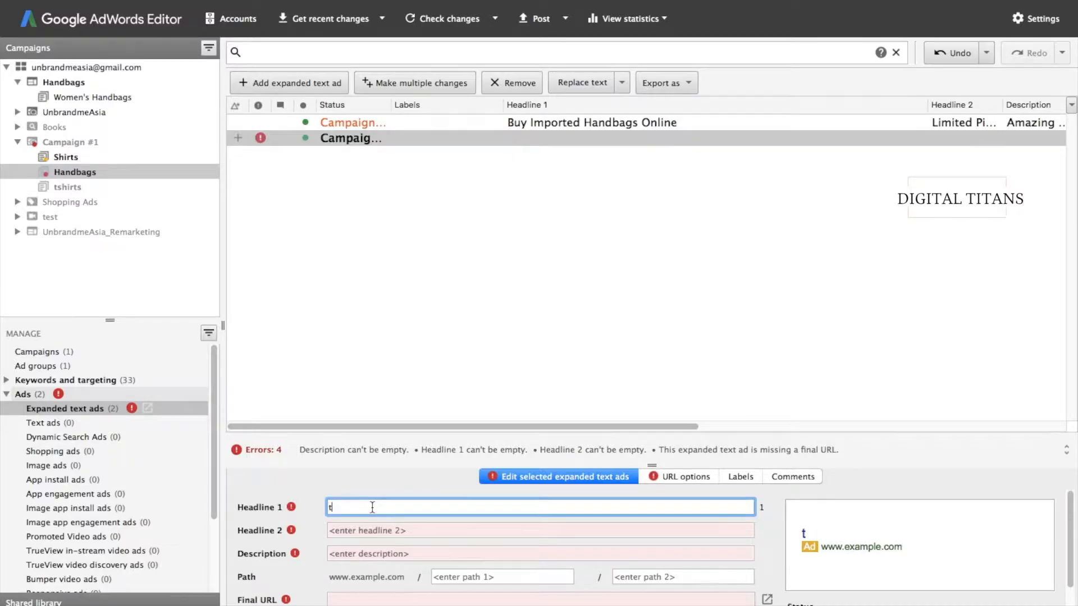
{"action": "key", "text": "Tab"}
{"action": "type", "text": "test"}
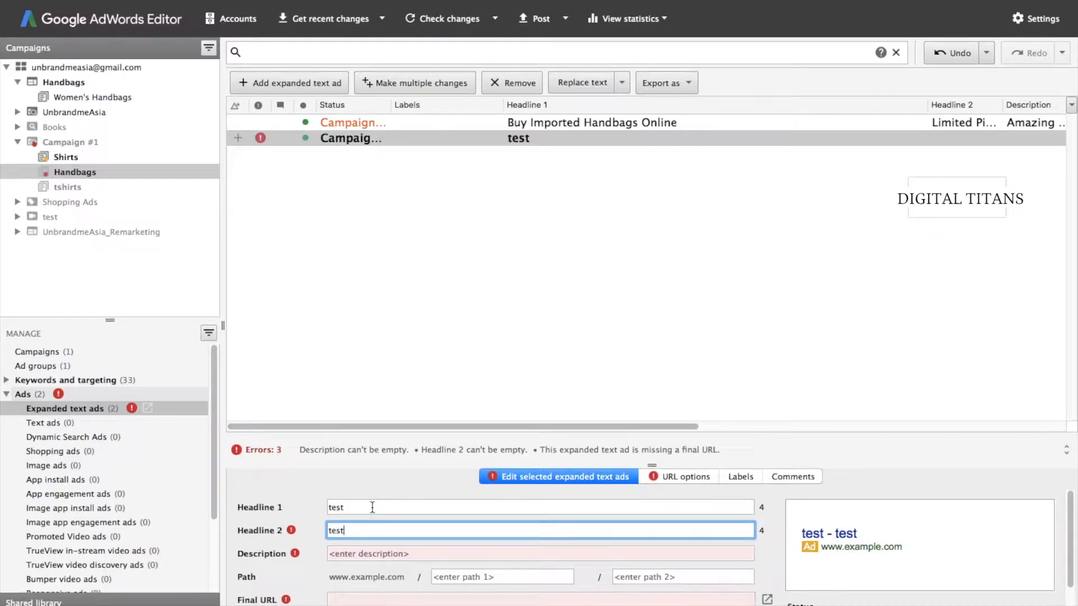
{"action": "key", "text": "Tab"}
{"action": "type", "text": "test.com"}
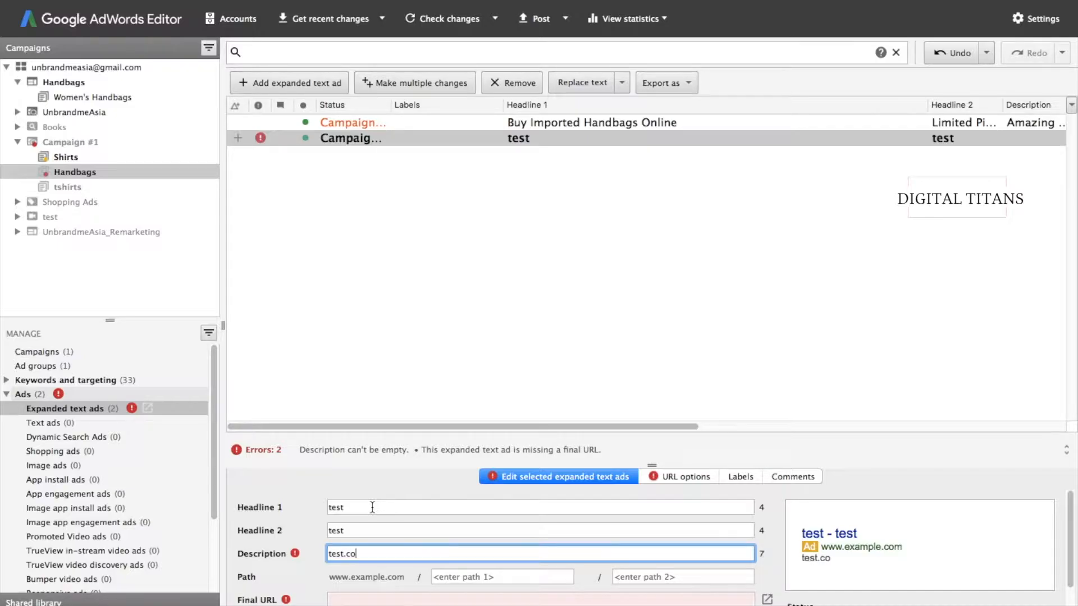
{"action": "scroll", "coordinate": [369, 538], "scroll_direction": "down", "scroll_amount": 2}
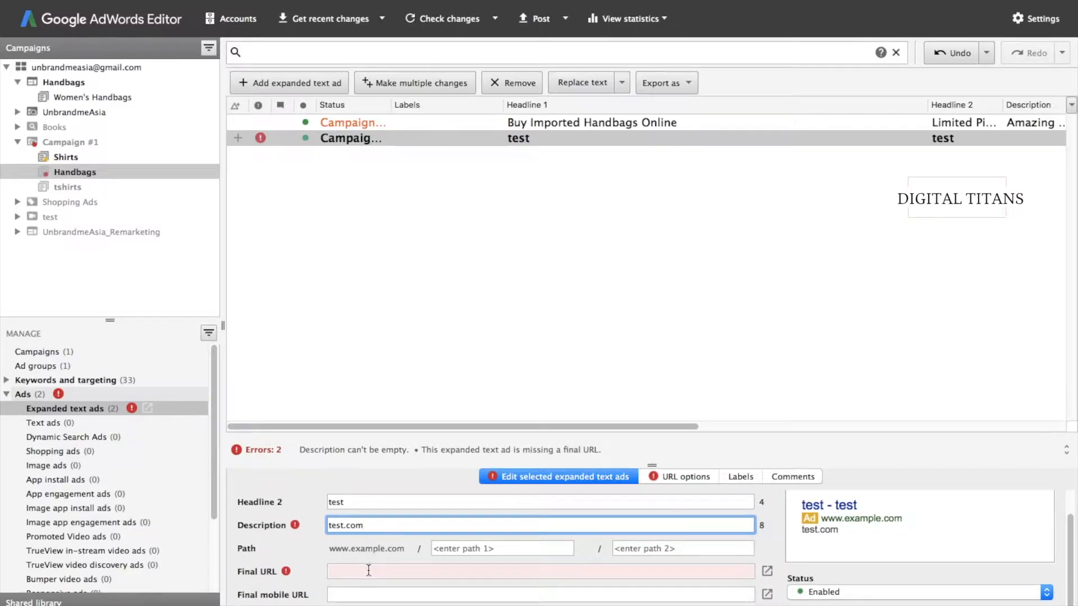
{"action": "left_click", "coordinate": [369, 571]}
{"action": "type", "text": "test.com"}
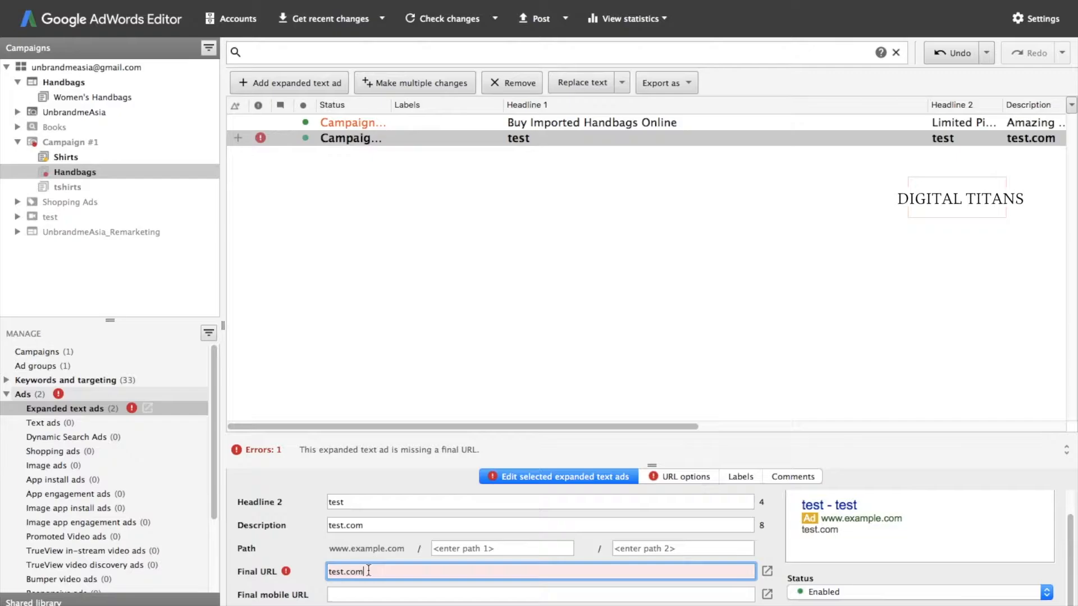
{"action": "left_click", "coordinate": [395, 283]}
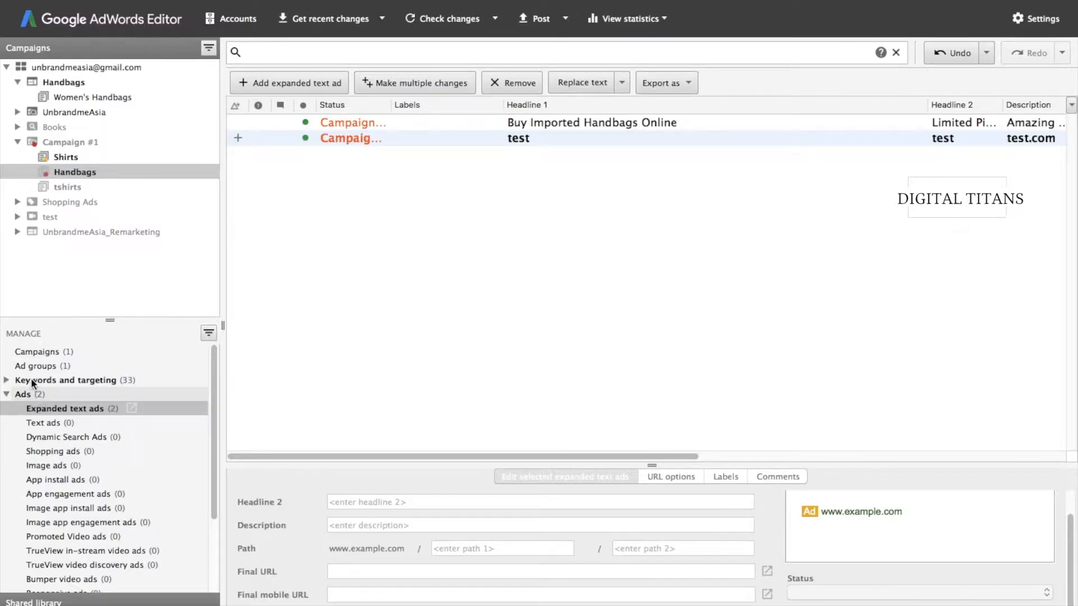
- Expand Keywords and targeting, check the Handbags negative keywords, then return to its keyword list
{"action": "left_click", "coordinate": [5, 382]}
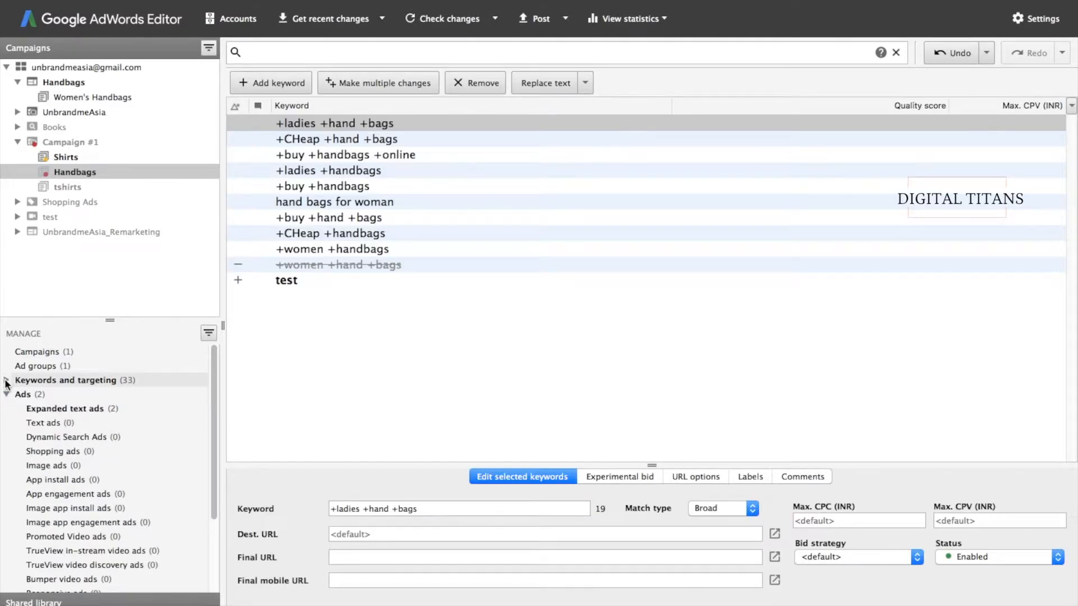
{"action": "left_click", "coordinate": [6, 380]}
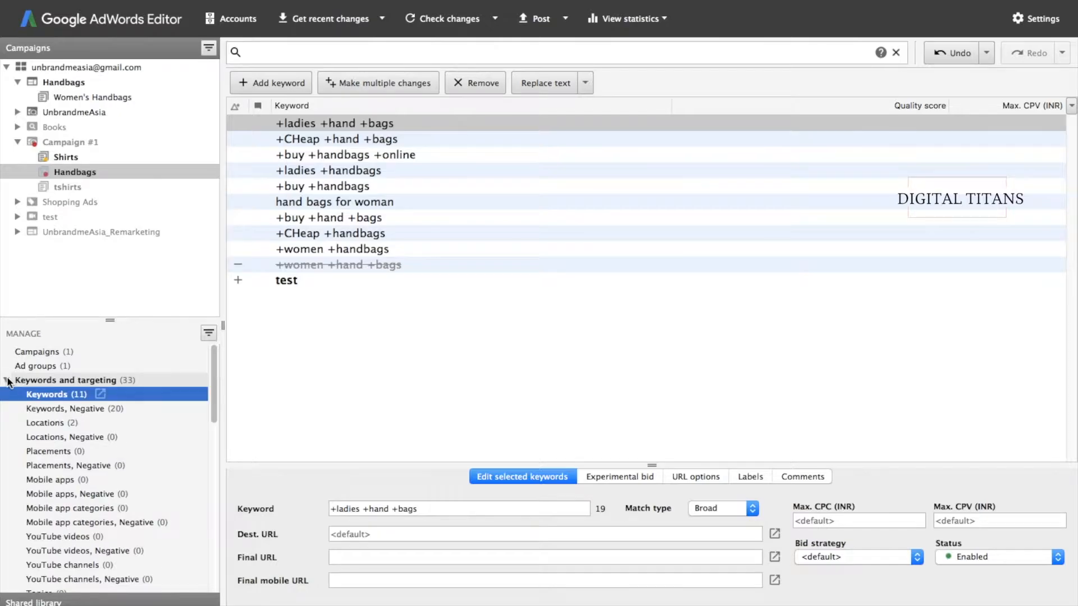
{"action": "left_click", "coordinate": [38, 408]}
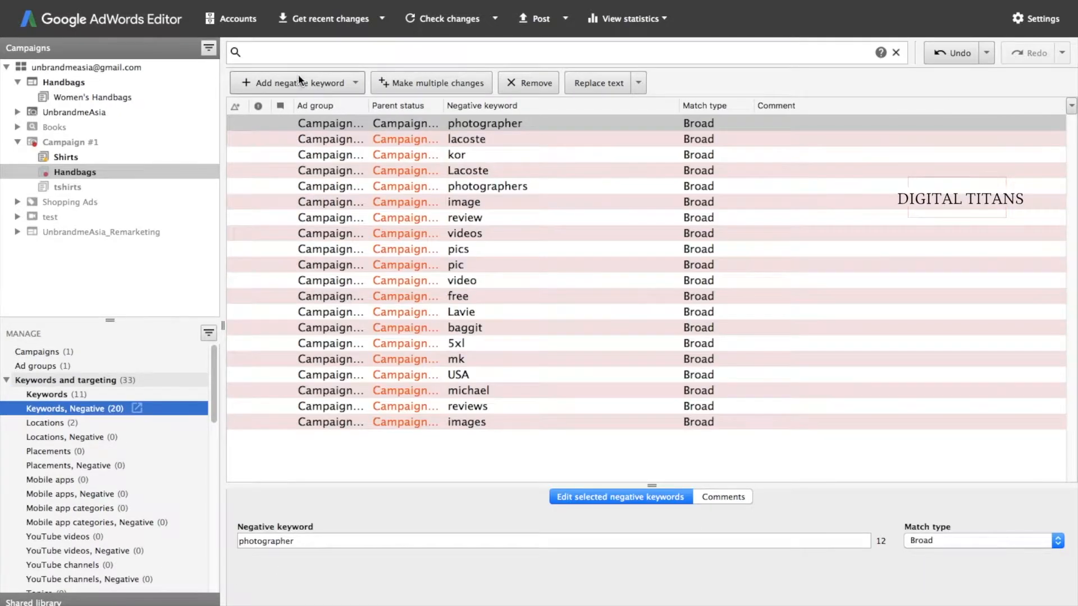
{"action": "left_click", "coordinate": [33, 395]}
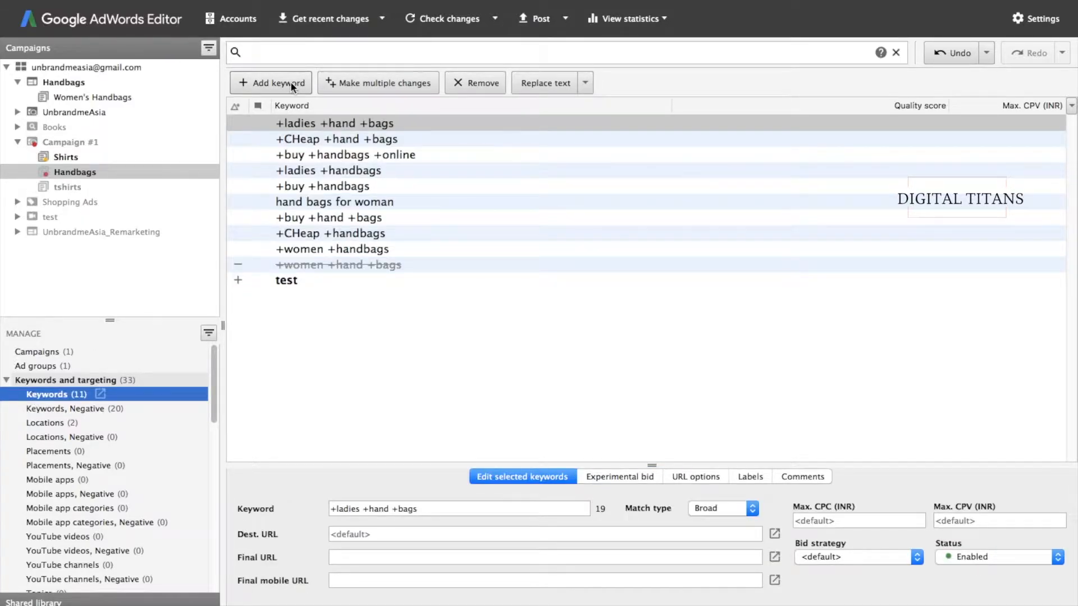
- Enter test1, test2 and test3 in the Make multiple changes grid
{"action": "left_click", "coordinate": [345, 86]}
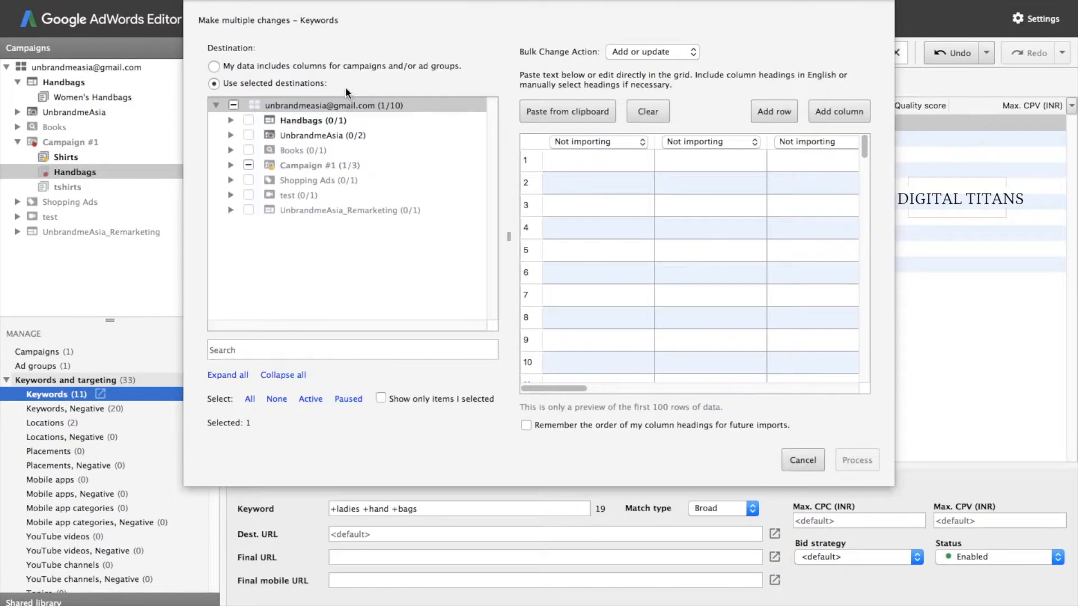
{"action": "left_click", "coordinate": [596, 167]}
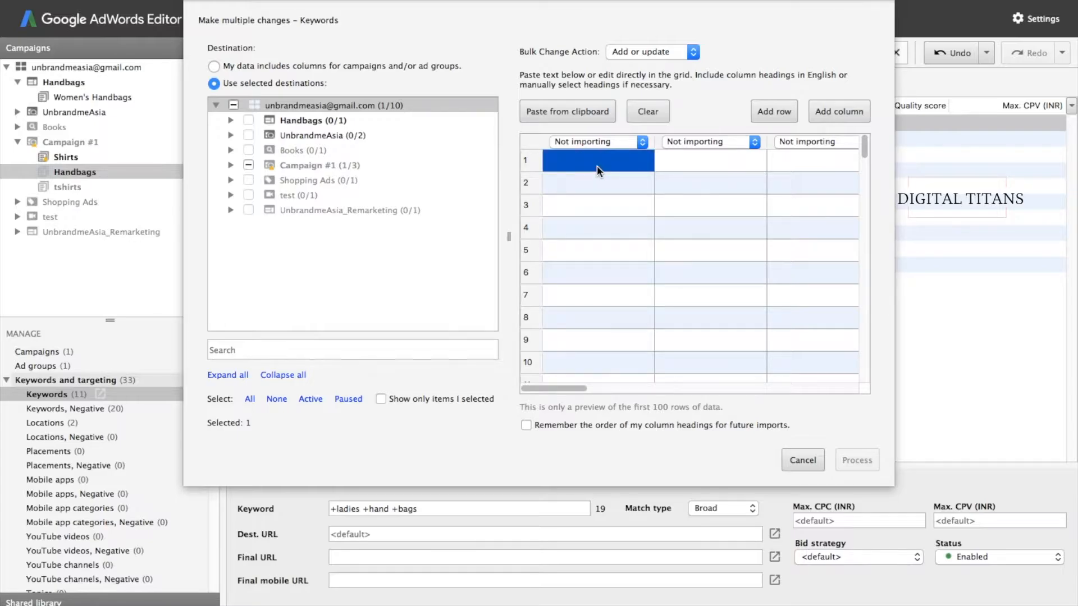
{"action": "double_click", "coordinate": [597, 167]}
{"action": "type", "text": "test1"}
{"action": "key", "text": "Return"}
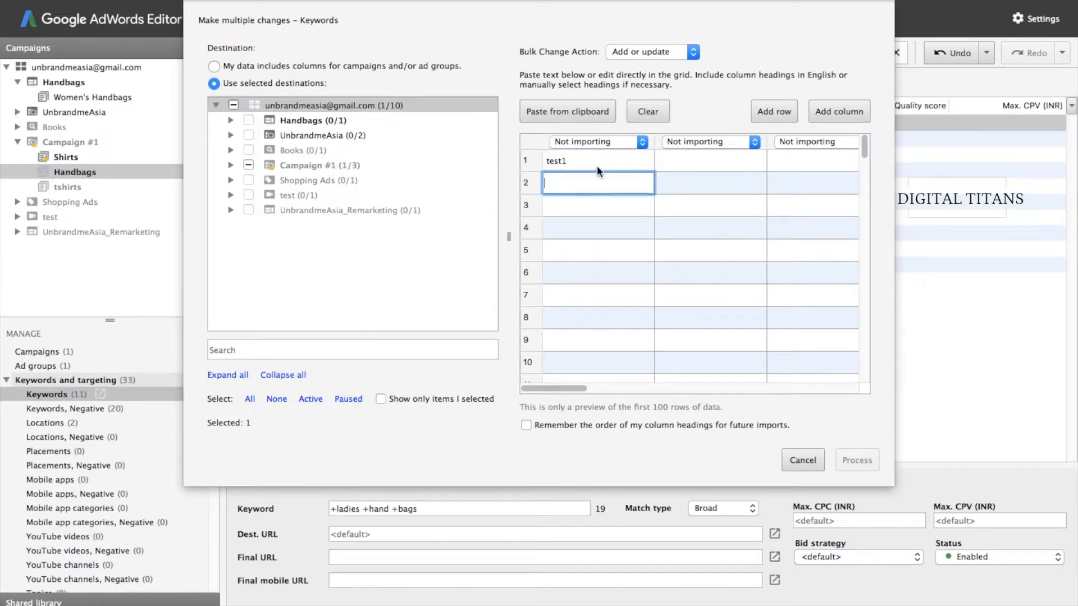
{"action": "type", "text": "test2"}
{"action": "key", "text": "Return"}
{"action": "type", "text": "test3"}
{"action": "key", "text": "Return"}
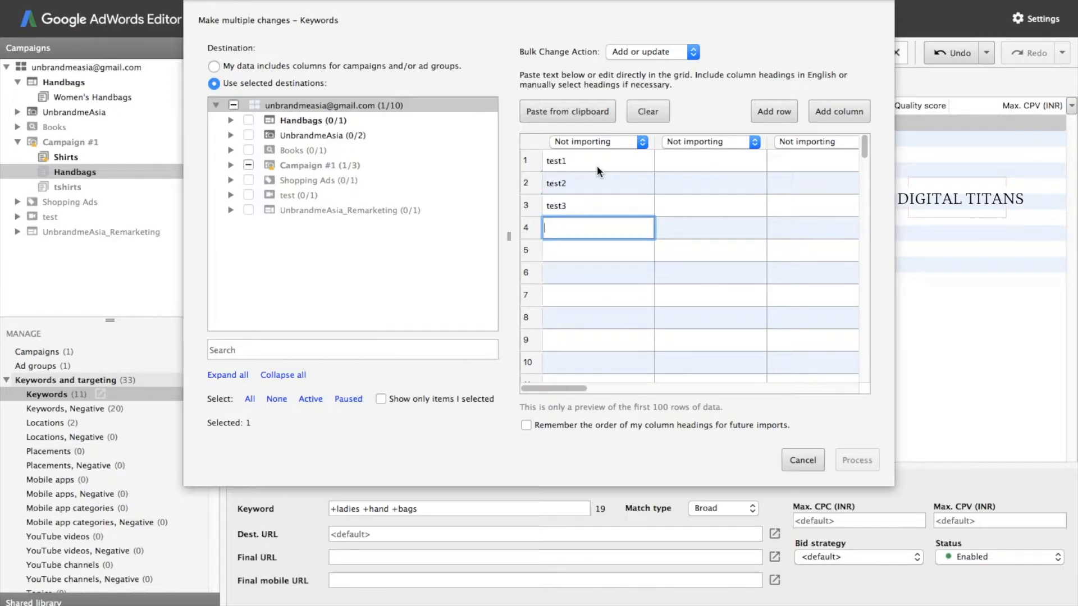
- Set the column header to Keyword and process the entries for review
{"action": "left_click", "coordinate": [616, 145]}
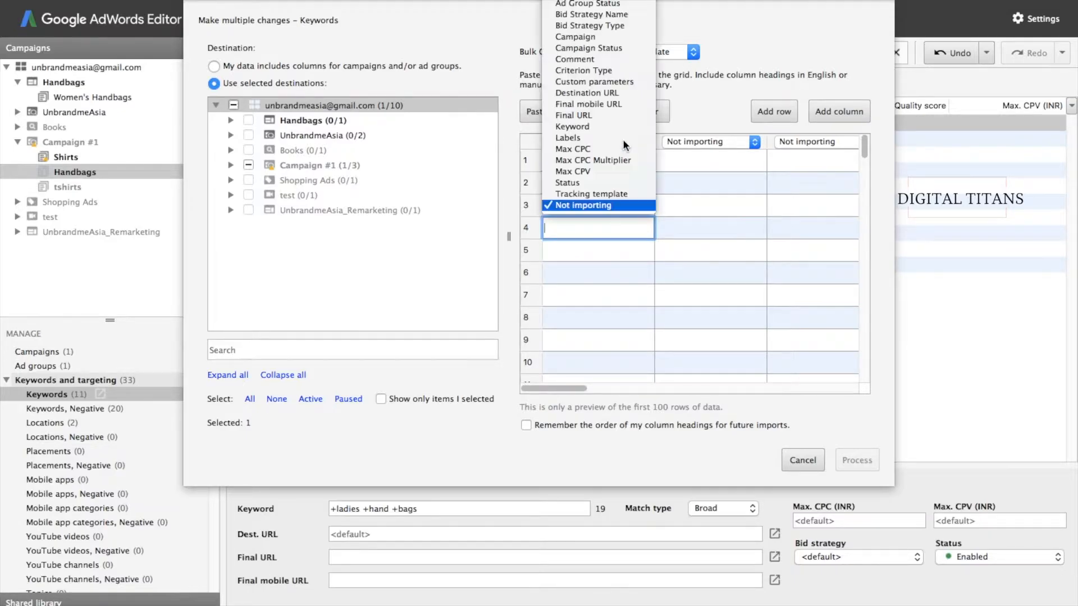
{"action": "left_click", "coordinate": [594, 128]}
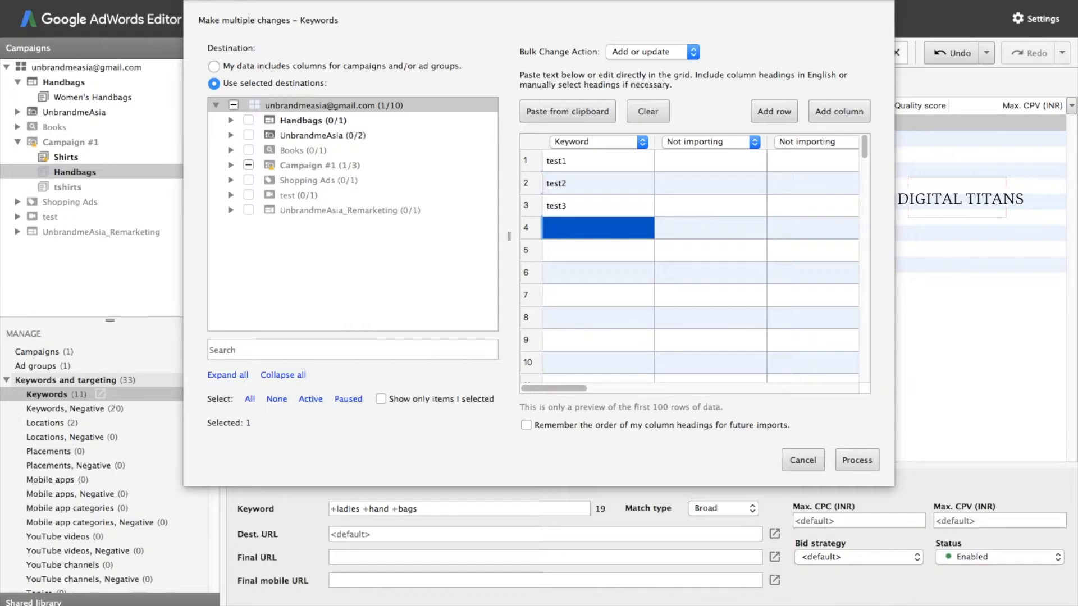
{"action": "left_click", "coordinate": [857, 461]}
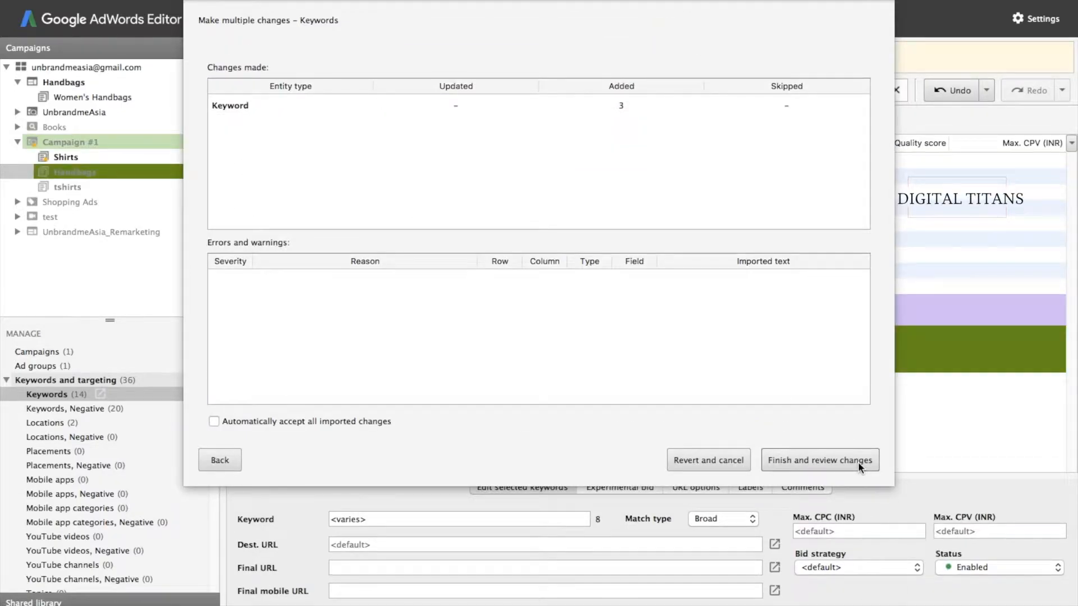
{"action": "left_click", "coordinate": [848, 462]}
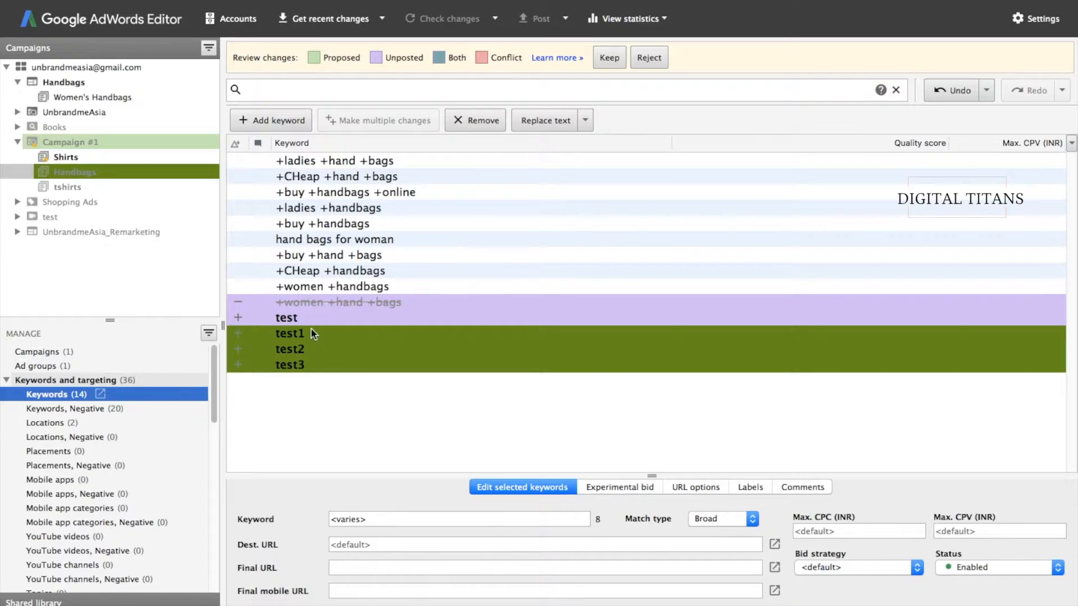
- Keep test1–test3, then enter test4, test5 and test6 in a new bulk-change grid
{"action": "left_click", "coordinate": [609, 58]}
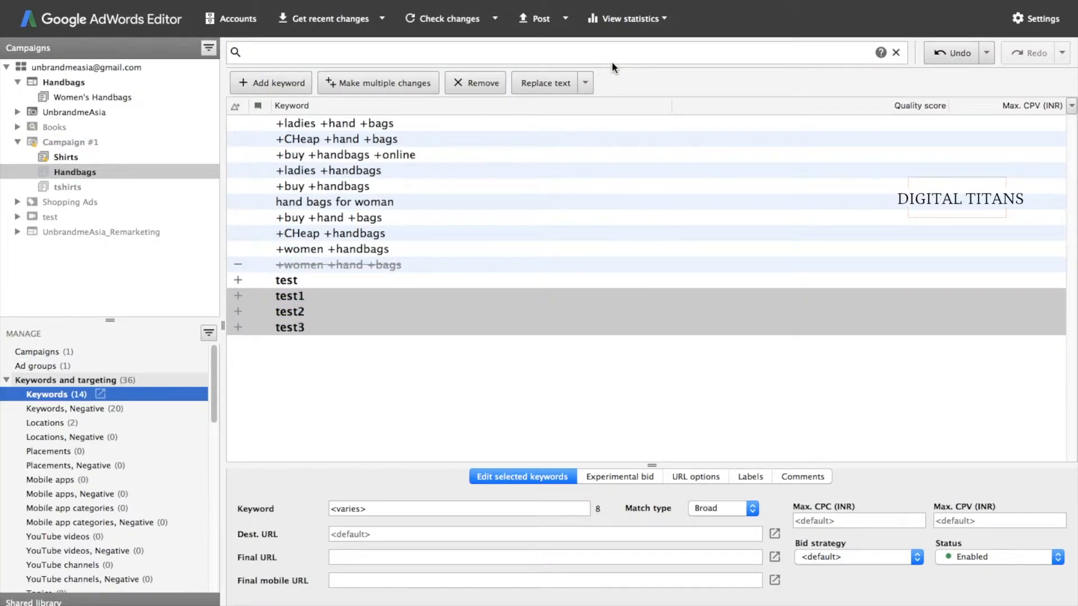
{"action": "left_click", "coordinate": [301, 366]}
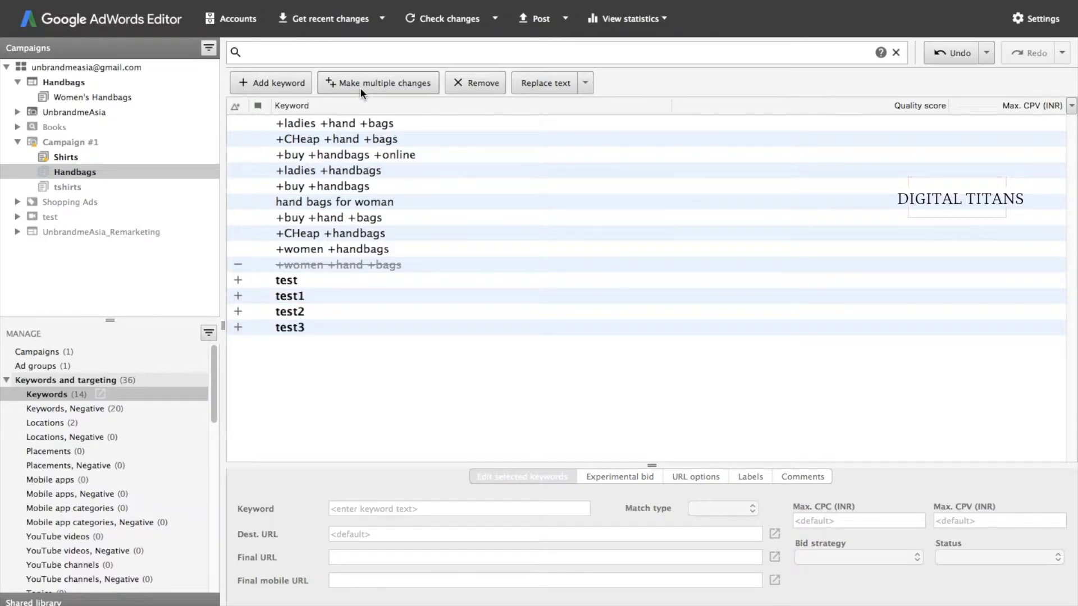
{"action": "left_click", "coordinate": [359, 86]}
{"action": "left_click", "coordinate": [573, 162]}
{"action": "double_click", "coordinate": [572, 163]}
{"action": "type", "text": "test4"}
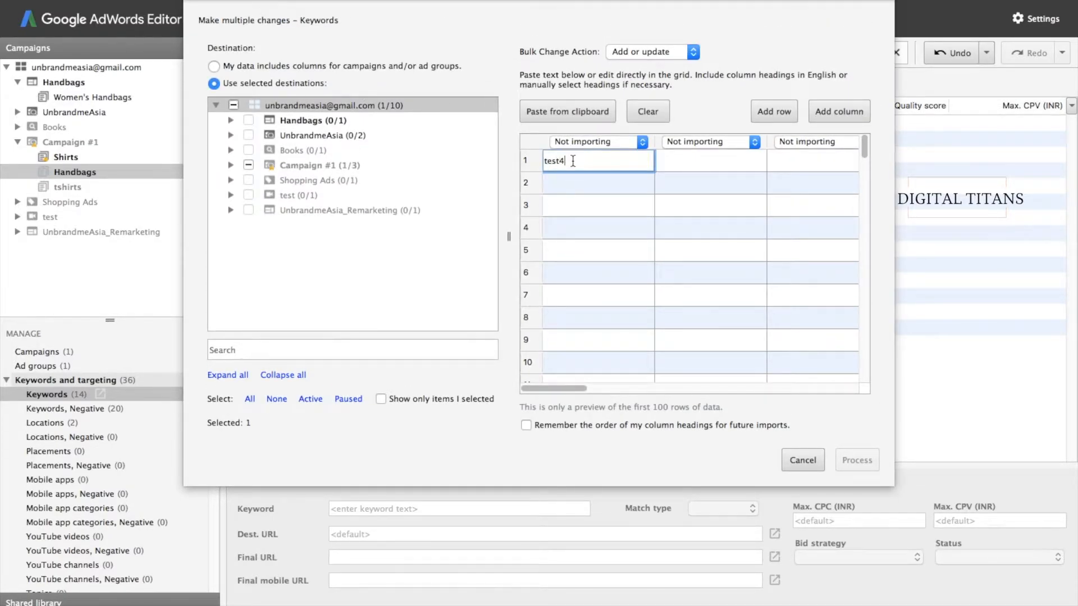
{"action": "key", "text": "Return"}
{"action": "type", "text": "test5"}
{"action": "key", "text": "Return"}
{"action": "type", "text": "test6"}
{"action": "key", "text": "Return"}
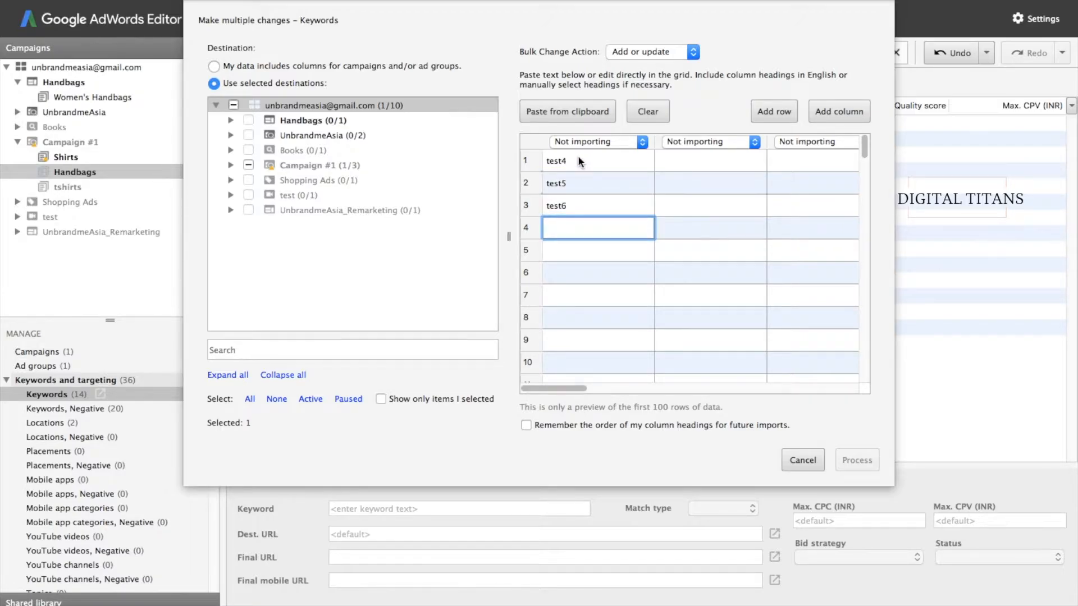
- Set the column to Keyword, process the entries, and keep the test4–test6 additions
{"action": "left_click", "coordinate": [572, 141]}
{"action": "left_click", "coordinate": [572, 127]}
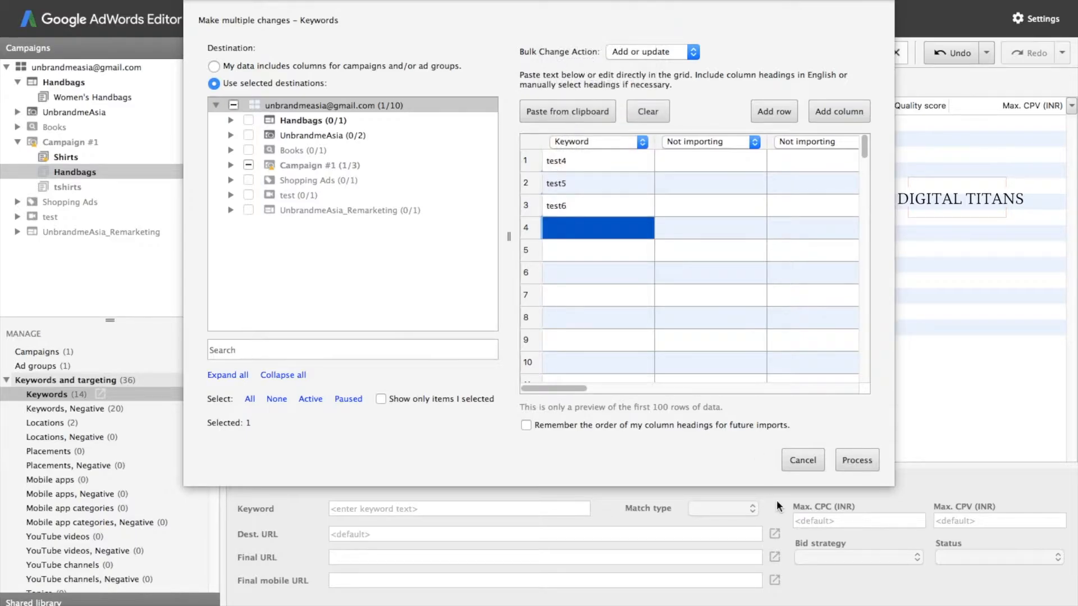
{"action": "left_click", "coordinate": [872, 459]}
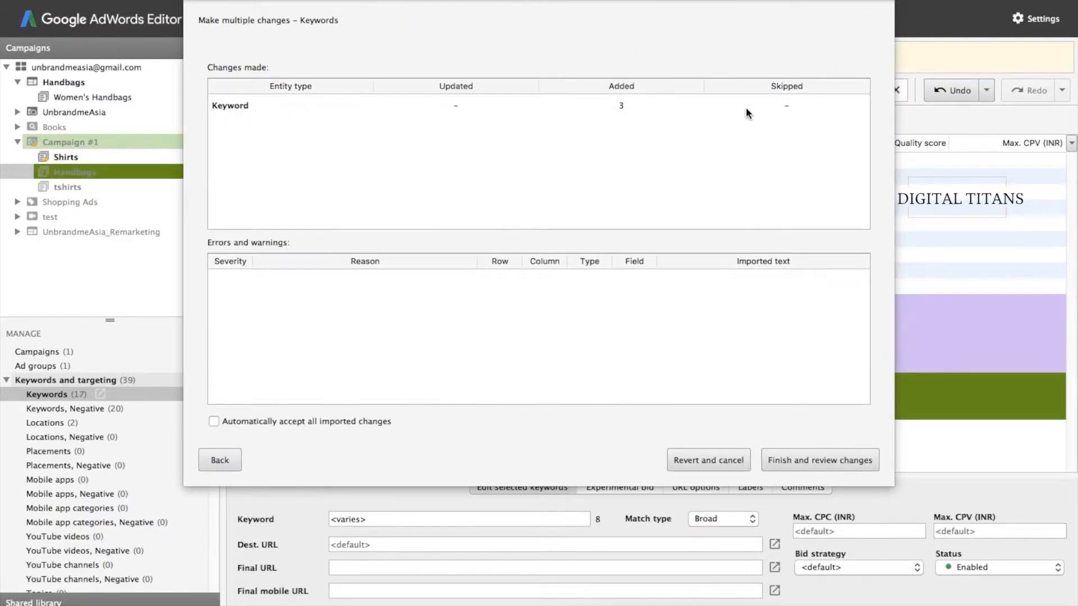
{"action": "left_click", "coordinate": [783, 461]}
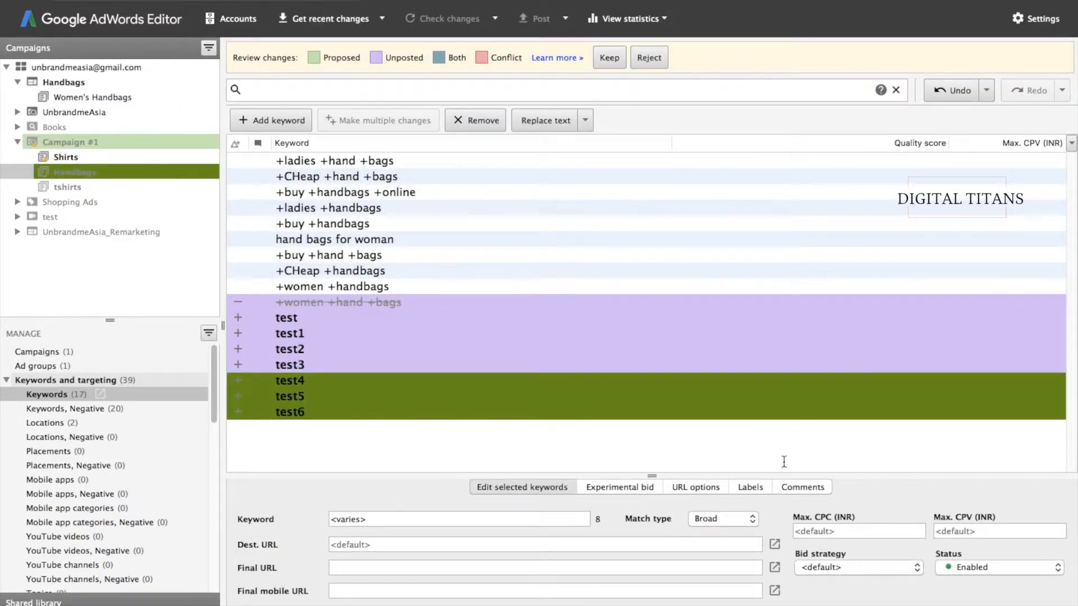
{"action": "left_click", "coordinate": [615, 57]}
- Deselect the new keywords and collapse the Keywords and targeting category in the Manage panel
{"action": "left_click", "coordinate": [357, 402]}
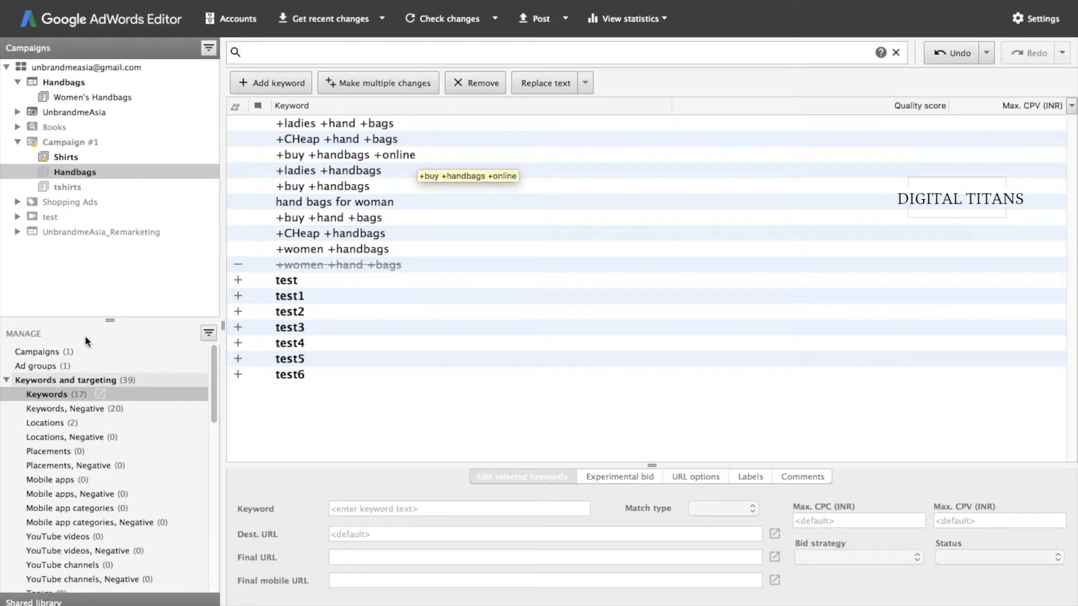
{"action": "left_click", "coordinate": [62, 396]}
{"action": "scroll", "coordinate": [54, 422], "scroll_direction": "down", "scroll_amount": 2}
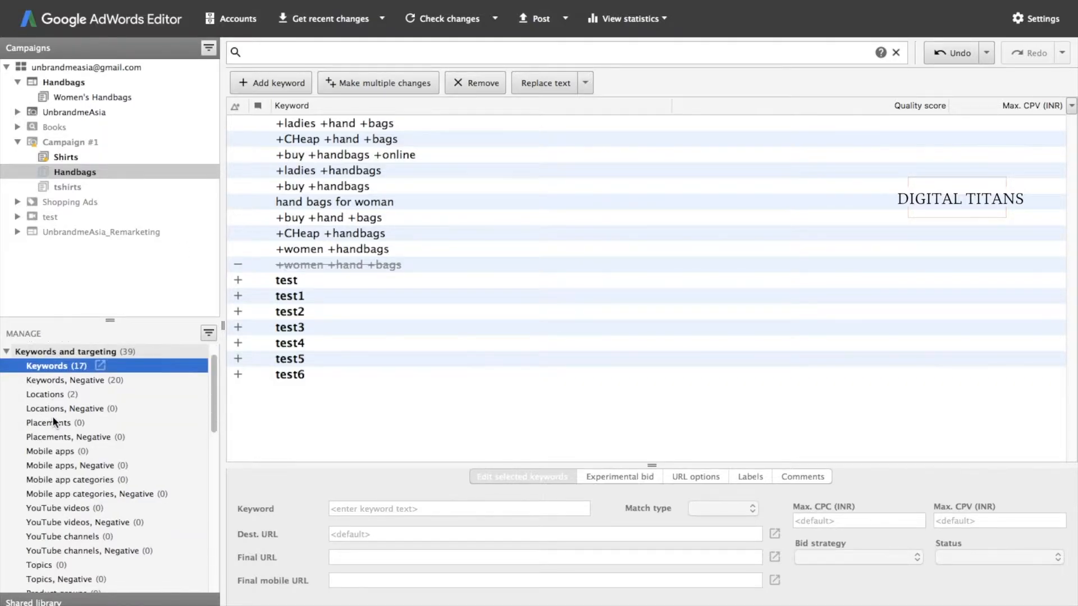
{"action": "left_click", "coordinate": [7, 352]}
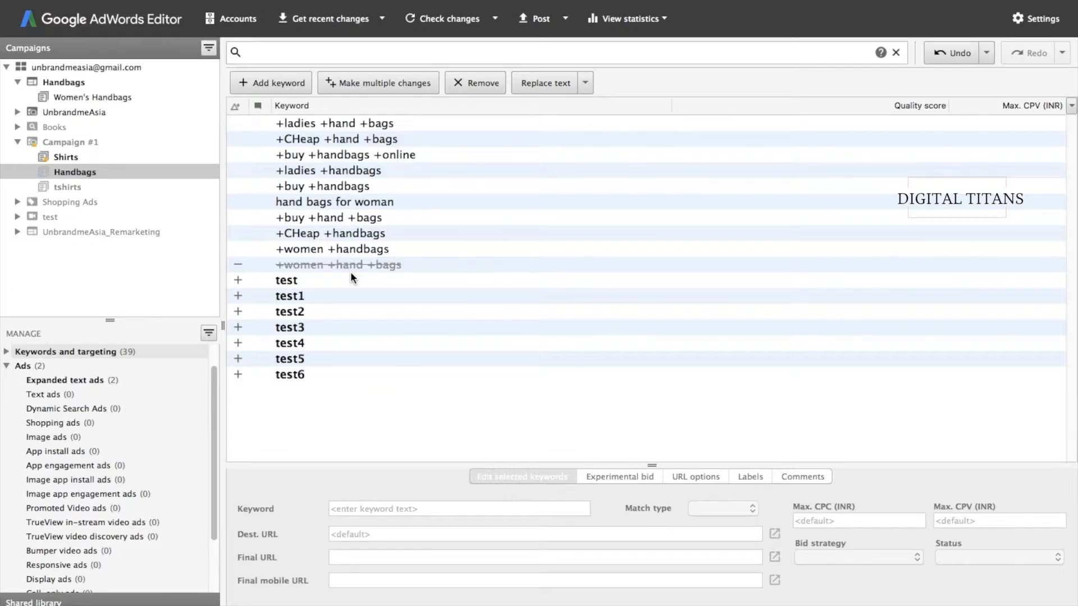
- Filter the keyword list to entries whose Keyword field contains 'bag'
{"action": "left_click", "coordinate": [273, 49]}
{"action": "type", "text": "bag"}
{"action": "key", "text": "Return"}
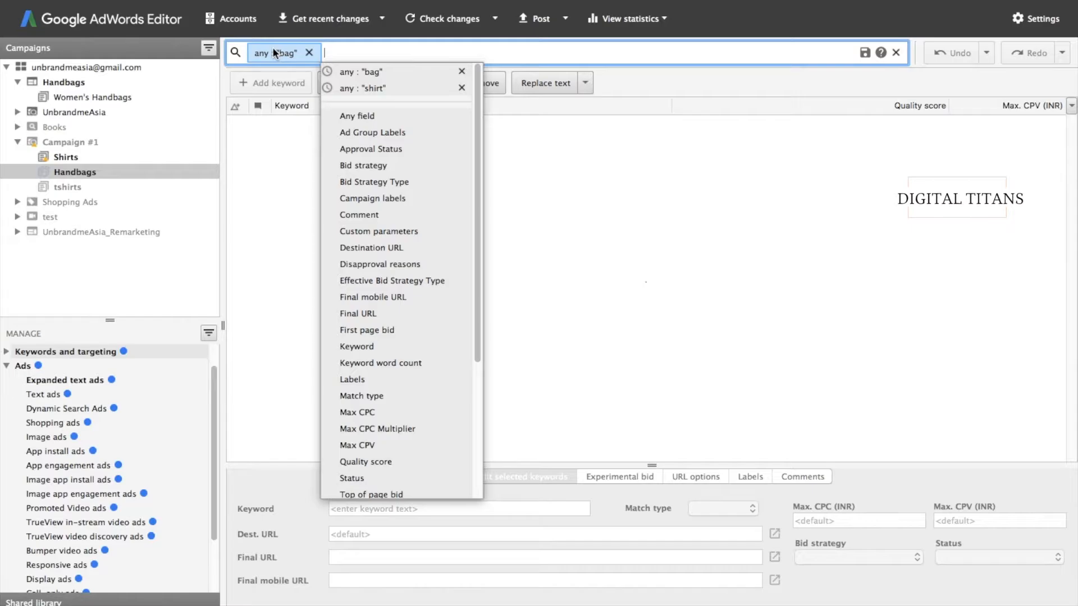
{"action": "left_click", "coordinate": [291, 382]}
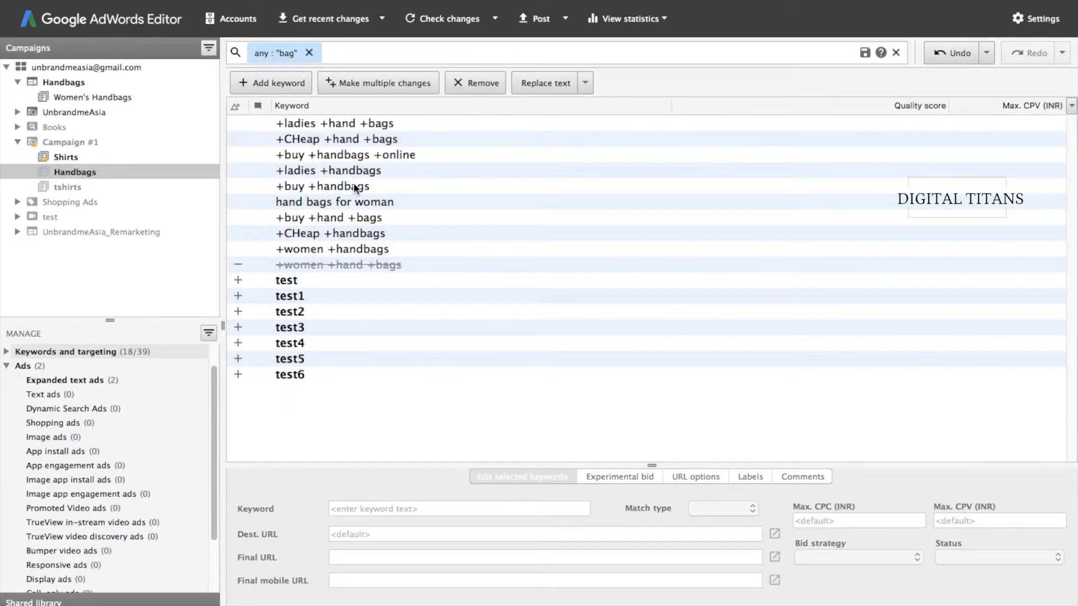
{"action": "left_click", "coordinate": [258, 51]}
{"action": "double_click", "coordinate": [259, 52]}
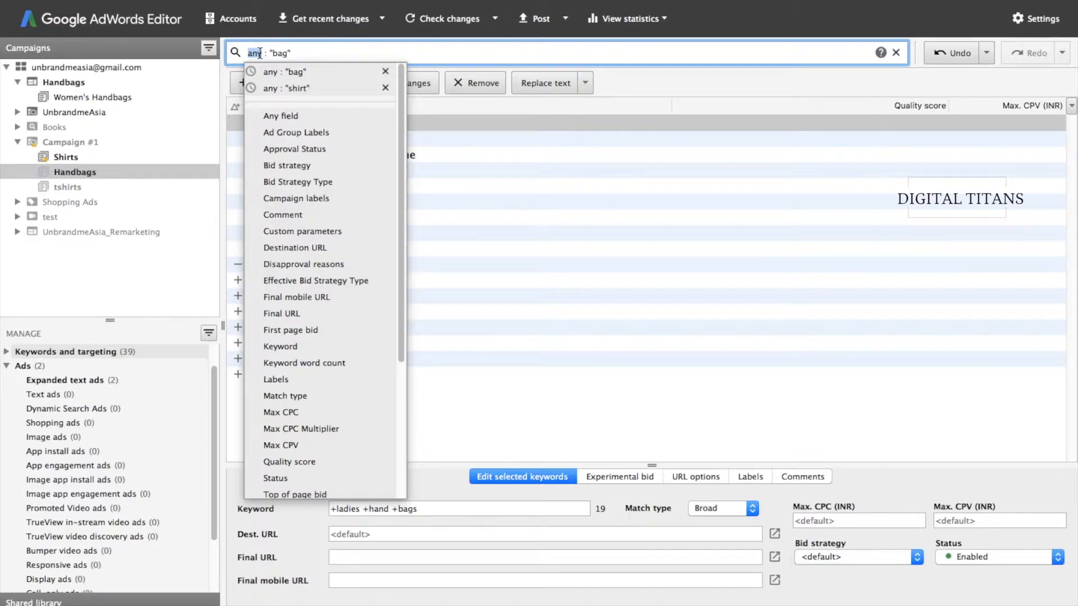
{"action": "left_click", "coordinate": [280, 346]}
{"action": "left_click", "coordinate": [472, 287]}
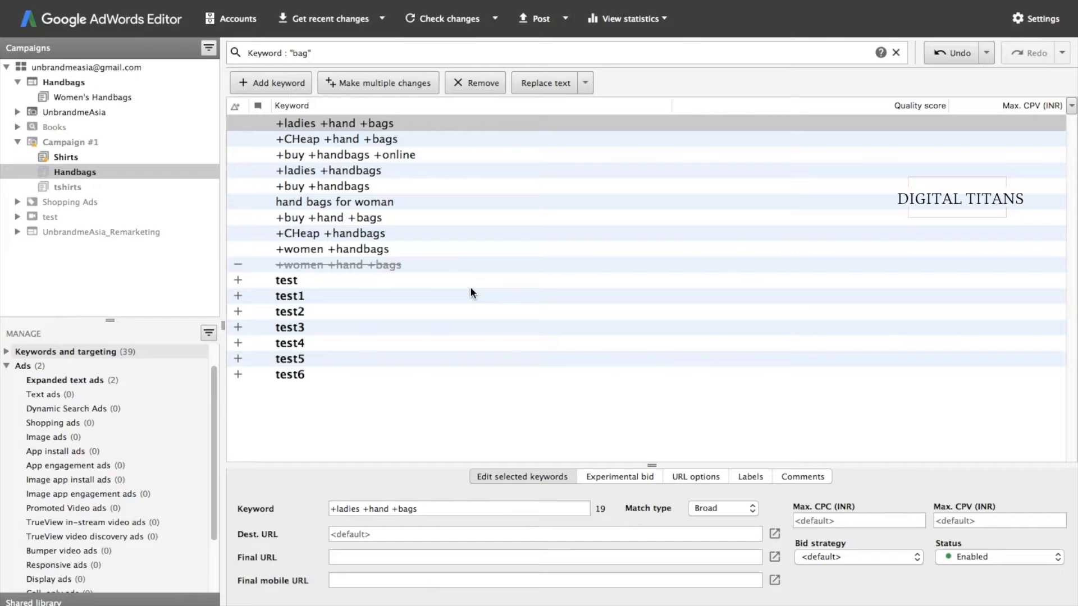
- Drag the nine bag keywords into Campaign #1's Handbags ad group and clear the filter
{"action": "left_click", "coordinate": [304, 251], "text": "shift"}
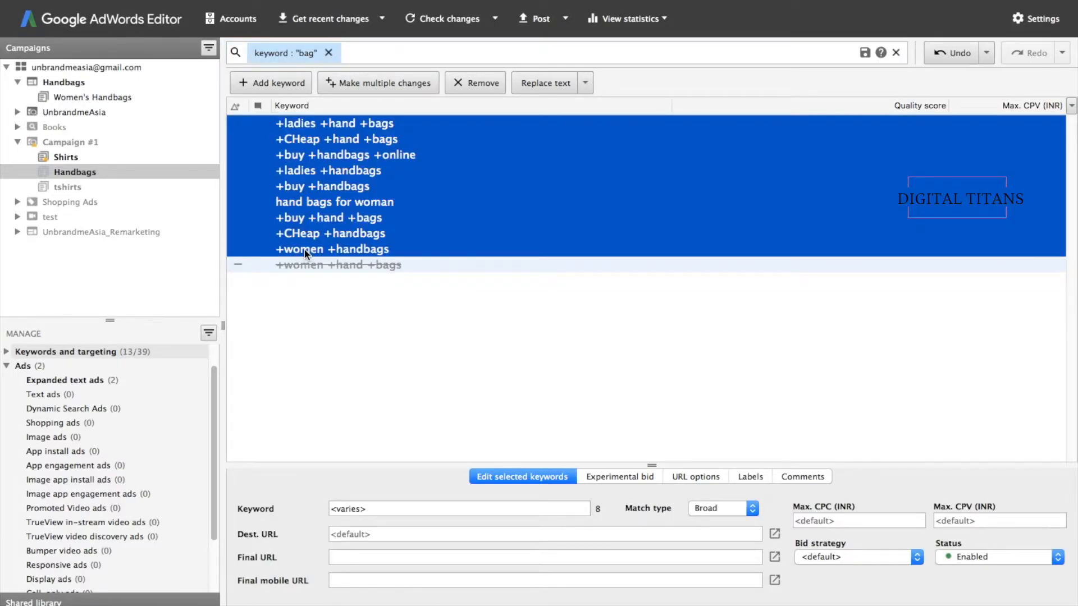
{"action": "left_click_drag", "start_coordinate": [304, 253], "coordinate": [65, 177]}
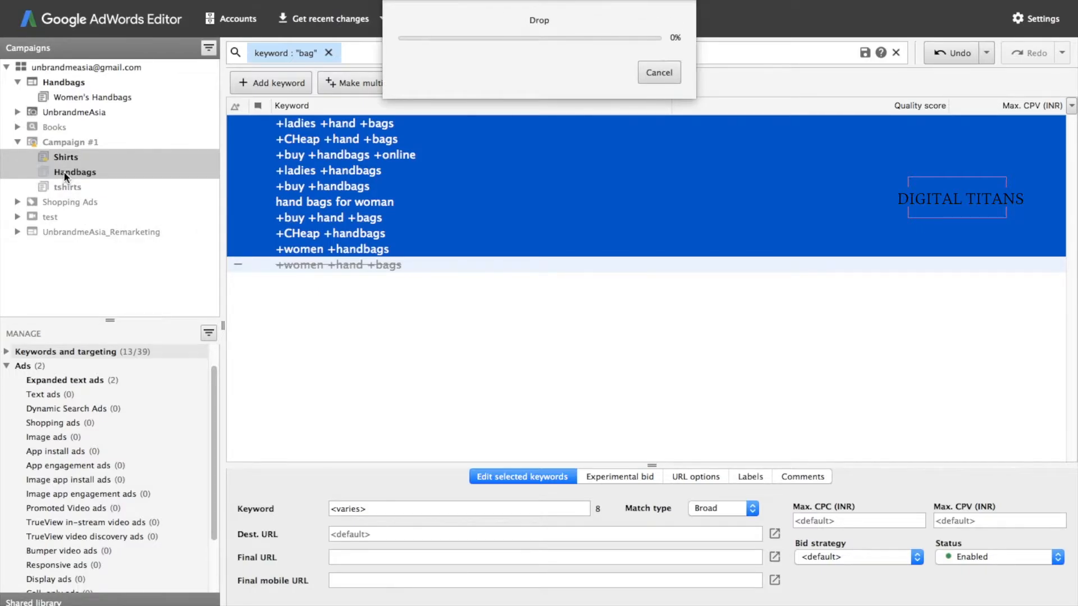
{"action": "left_click", "coordinate": [329, 52]}
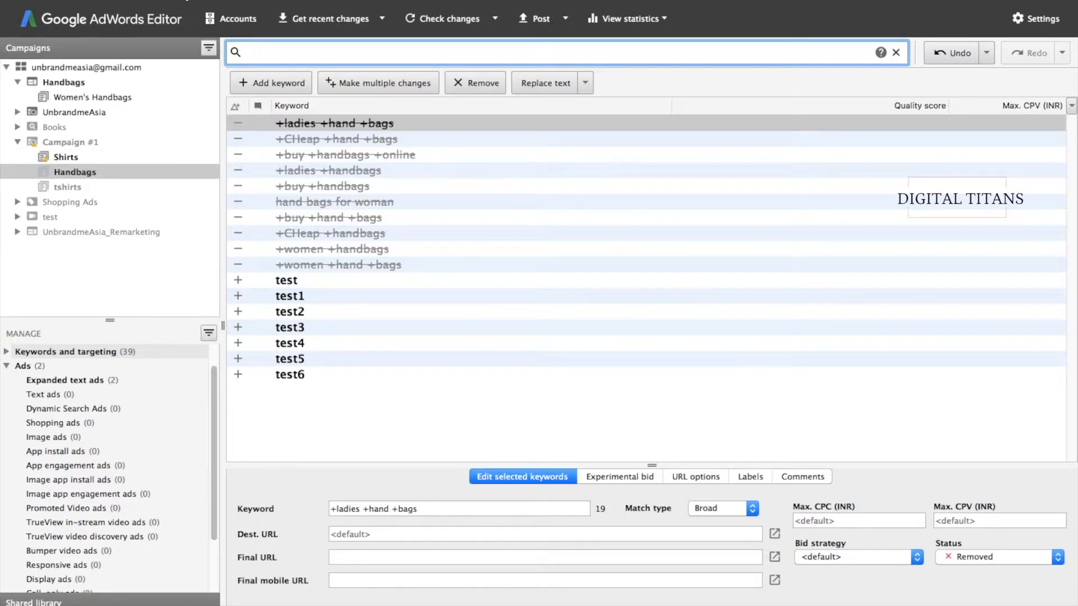
{"action": "left_click", "coordinate": [185, 0]}
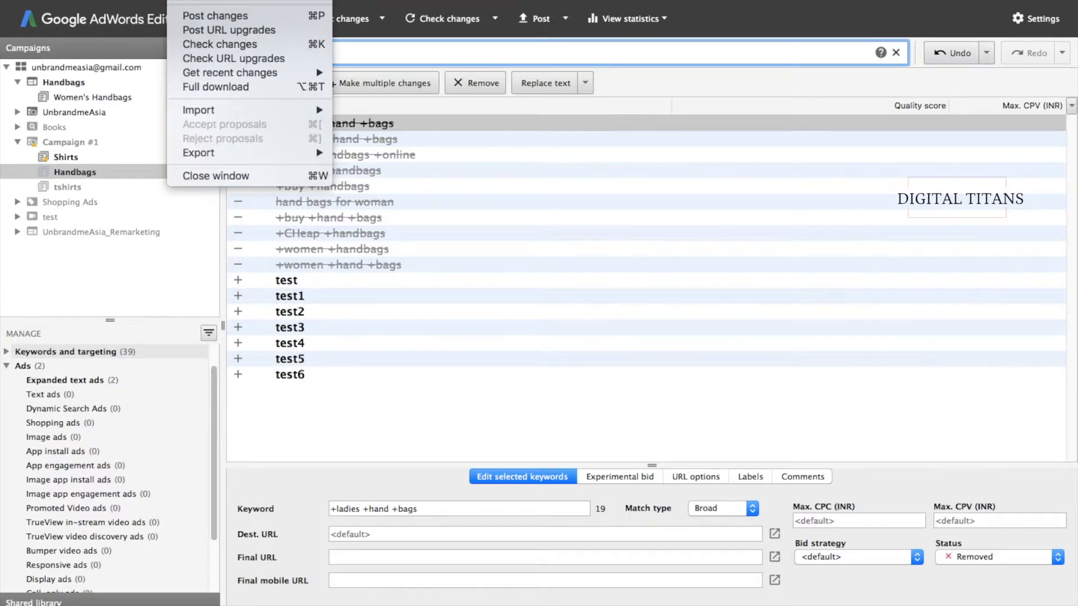
{"action": "mouse_move", "coordinate": [202, 116]}
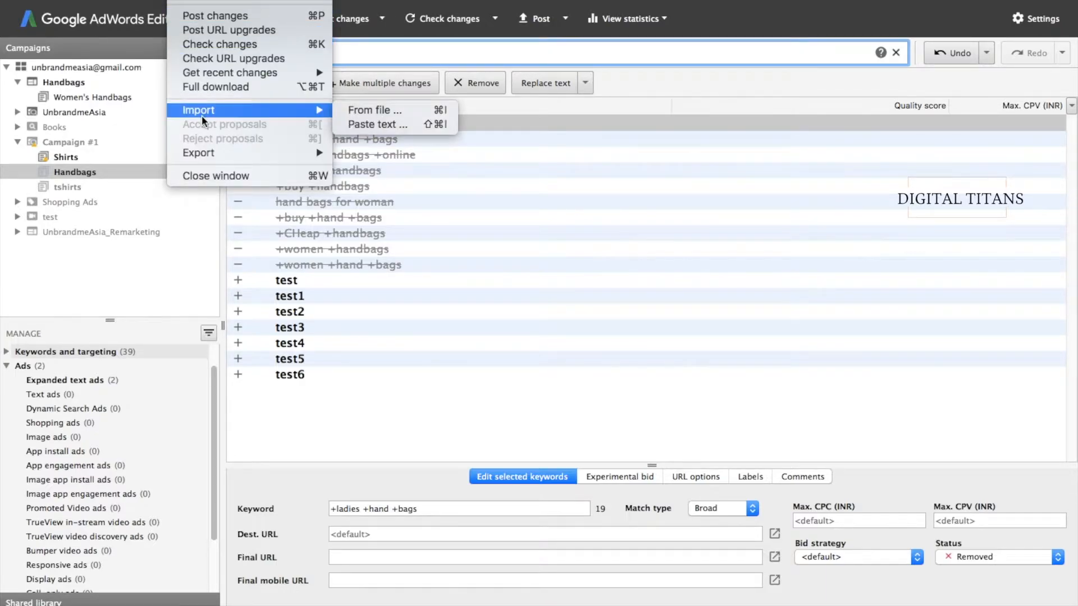
{"action": "mouse_move", "coordinate": [212, 154]}
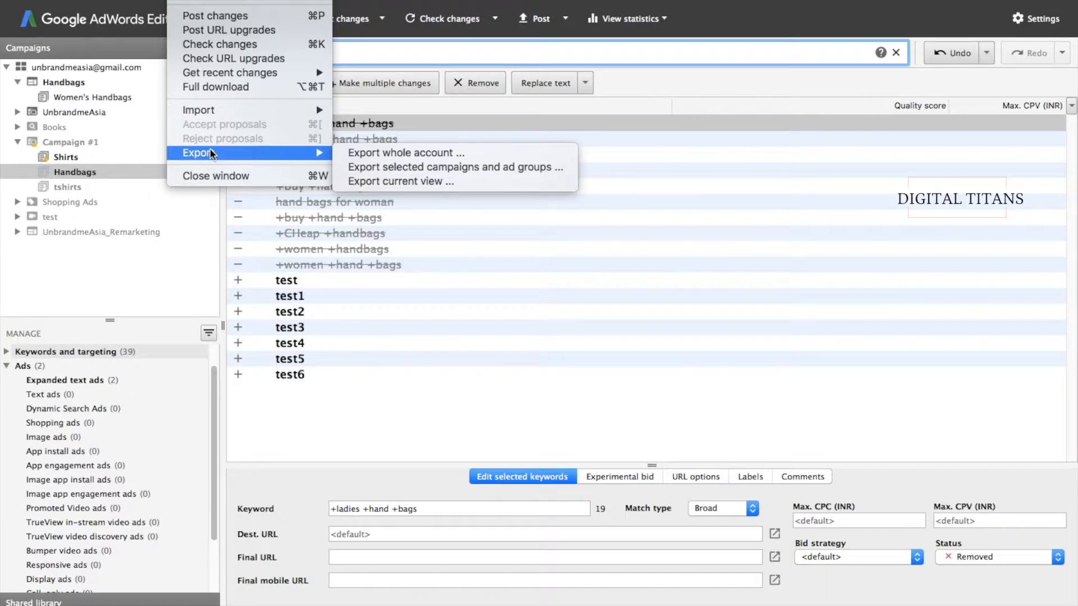
{"action": "left_click", "coordinate": [386, 155]}
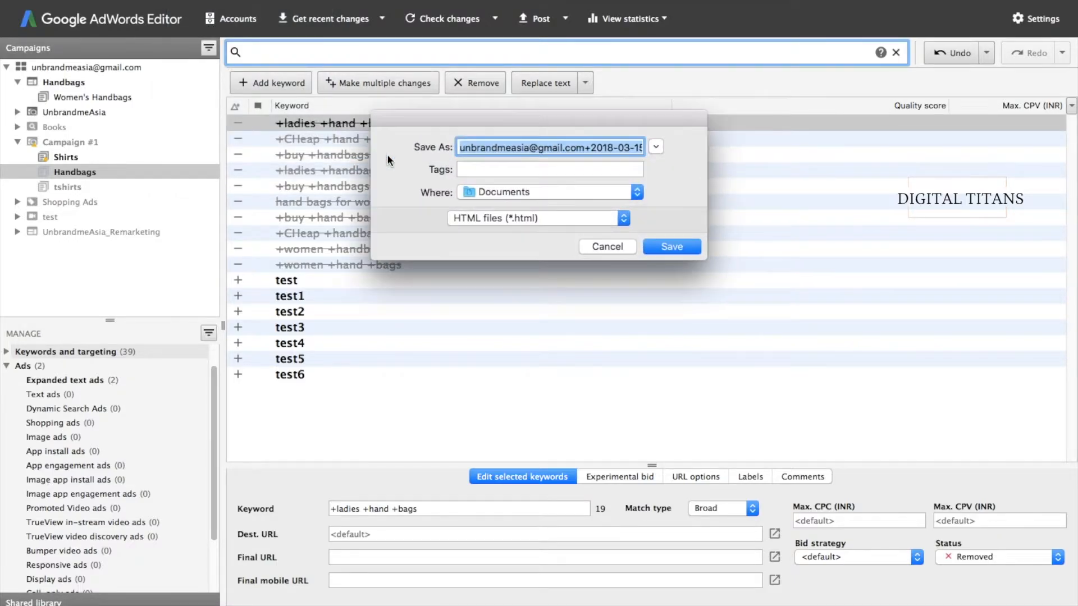
{"action": "left_click", "coordinate": [529, 219]}
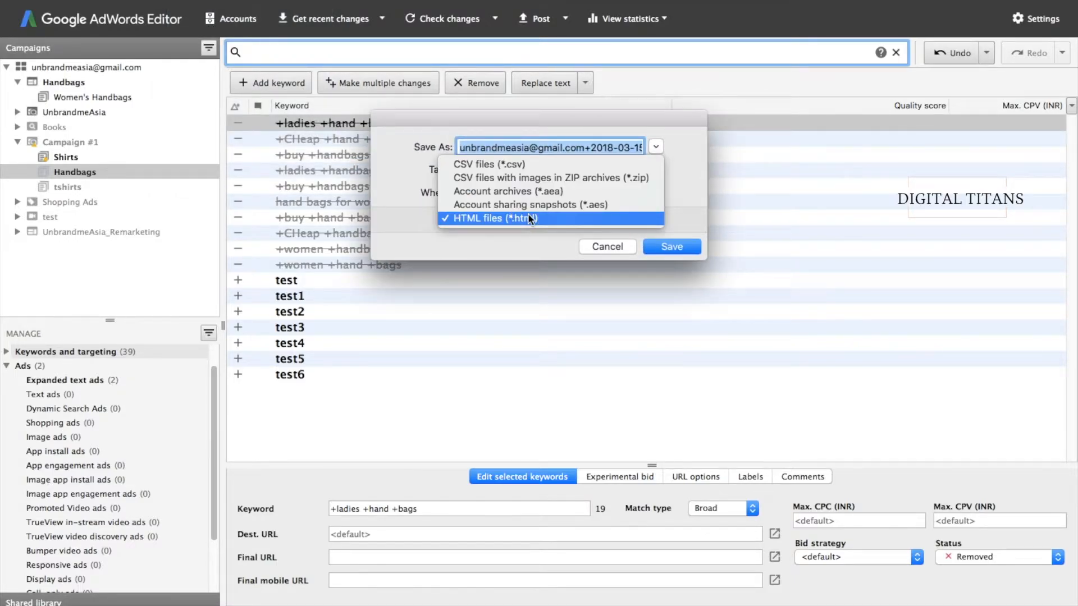
{"action": "left_click", "coordinate": [505, 257]}
{"action": "left_click", "coordinate": [591, 245]}
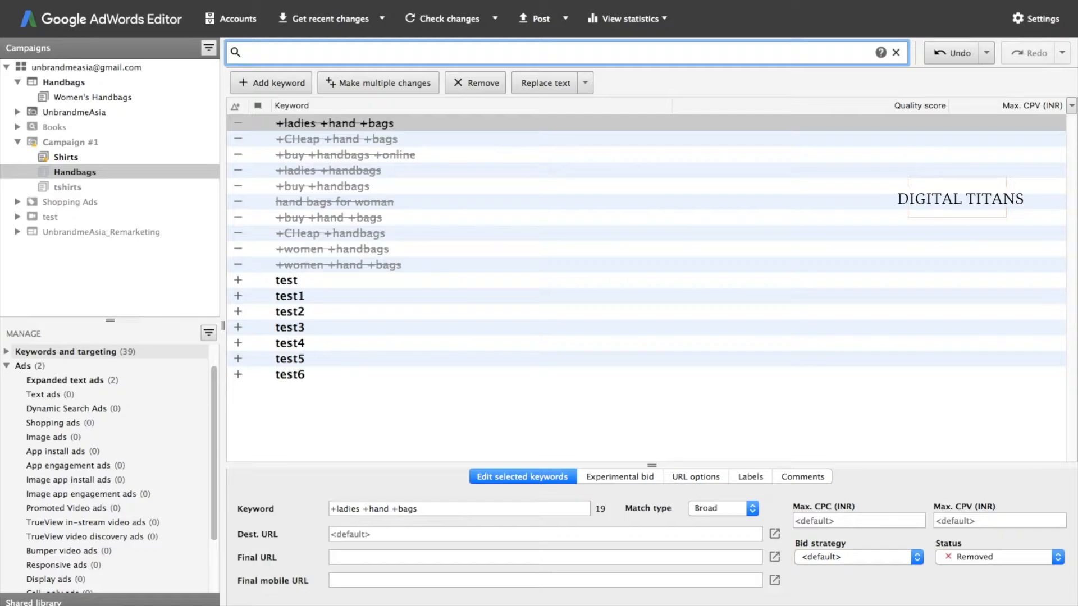
{"action": "left_click", "coordinate": [190, 0]}
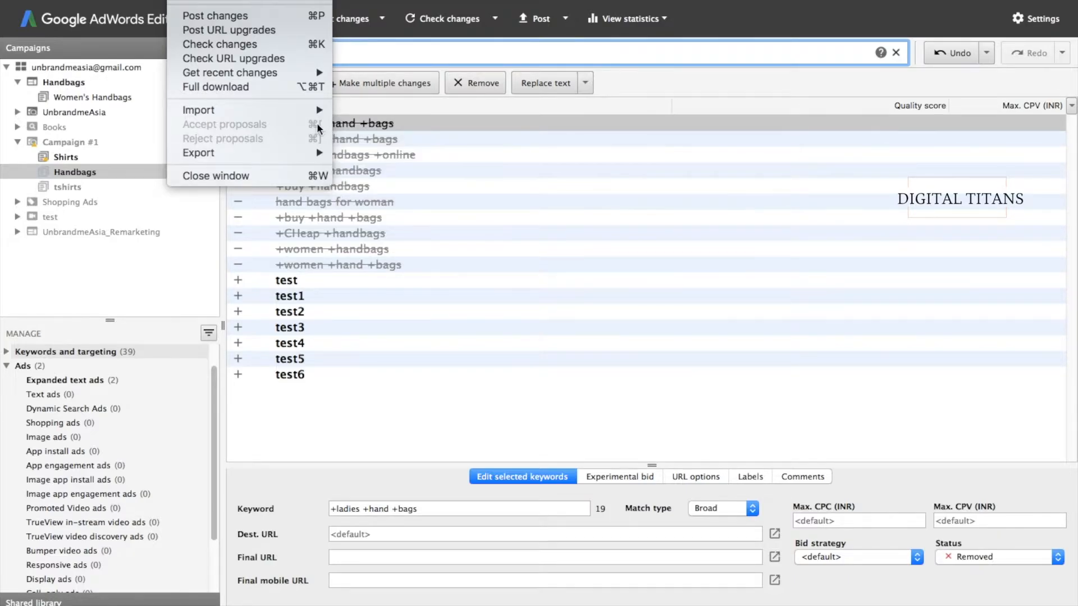
- Look through the Account, Edit, Data and Help menus, then dismiss them
{"action": "mouse_move", "coordinate": [287, 111]}
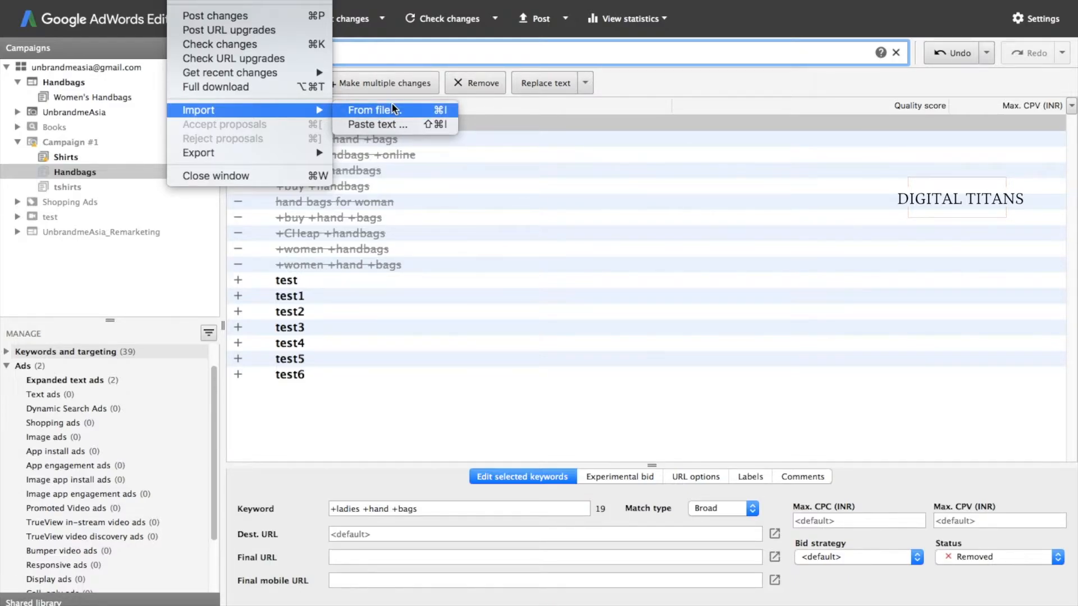
{"action": "mouse_move", "coordinate": [236, 0]}
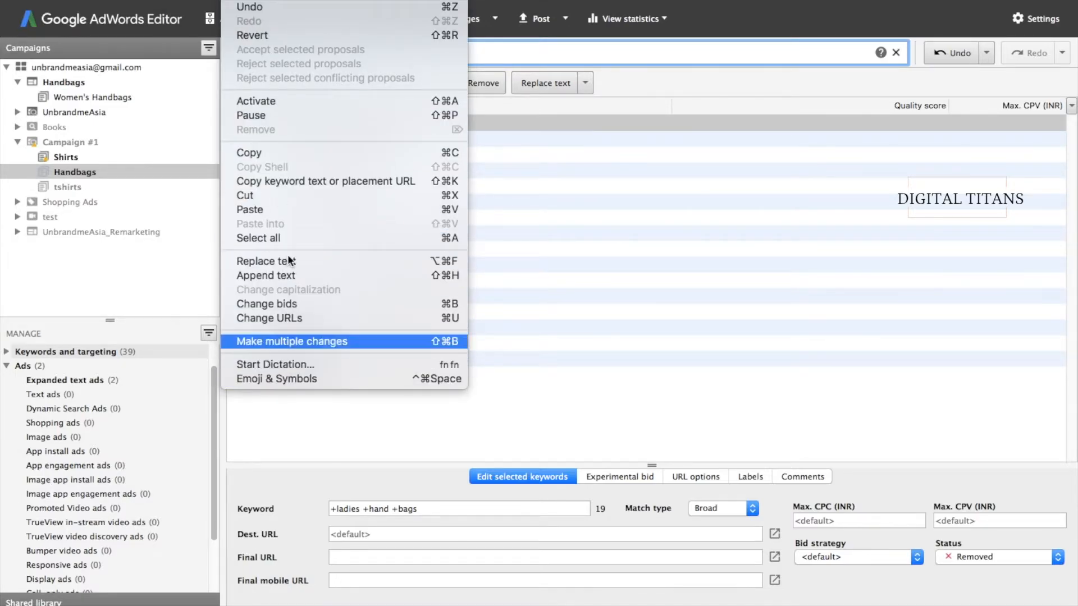
{"action": "mouse_move", "coordinate": [269, 0]}
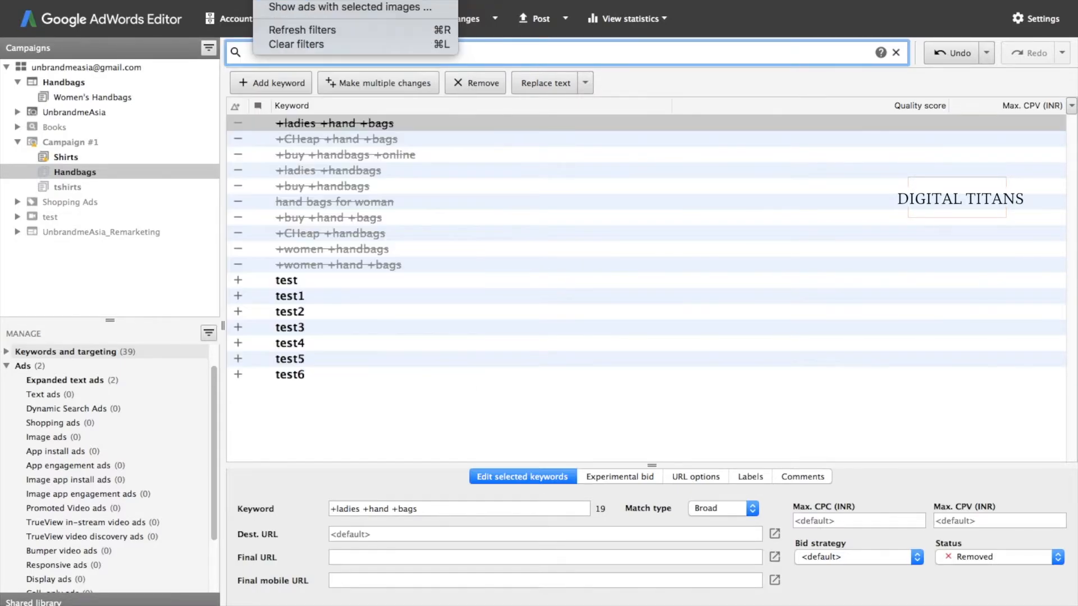
{"action": "left_click", "coordinate": [289, 450]}
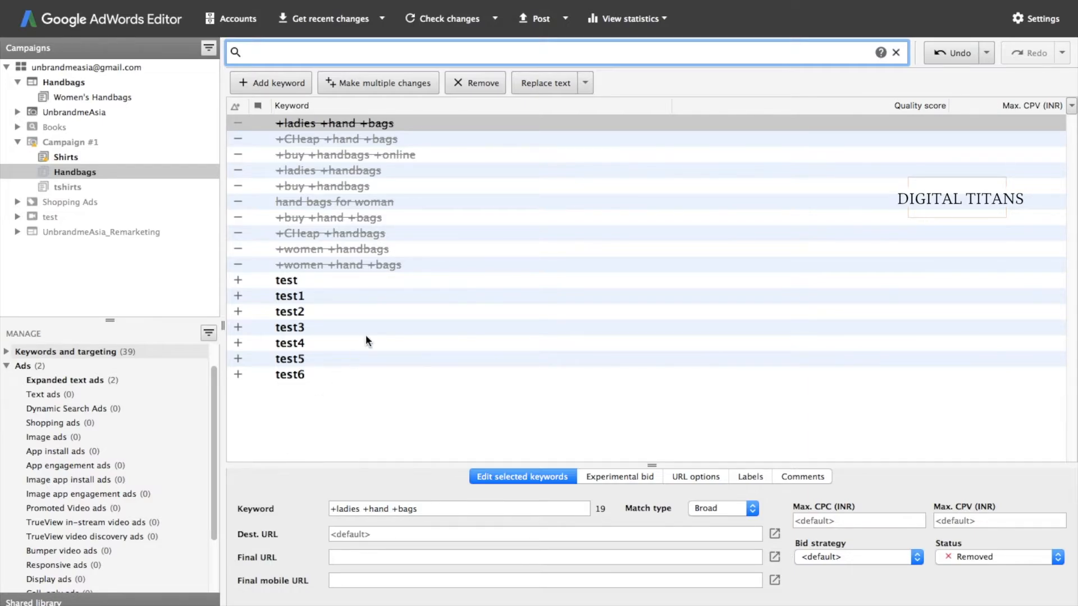
- Get All time statistics for every campaign, including Performance, Conversions, Attribution and Social Metrics
{"action": "left_click", "coordinate": [638, 22]}
{"action": "left_click", "coordinate": [633, 33]}
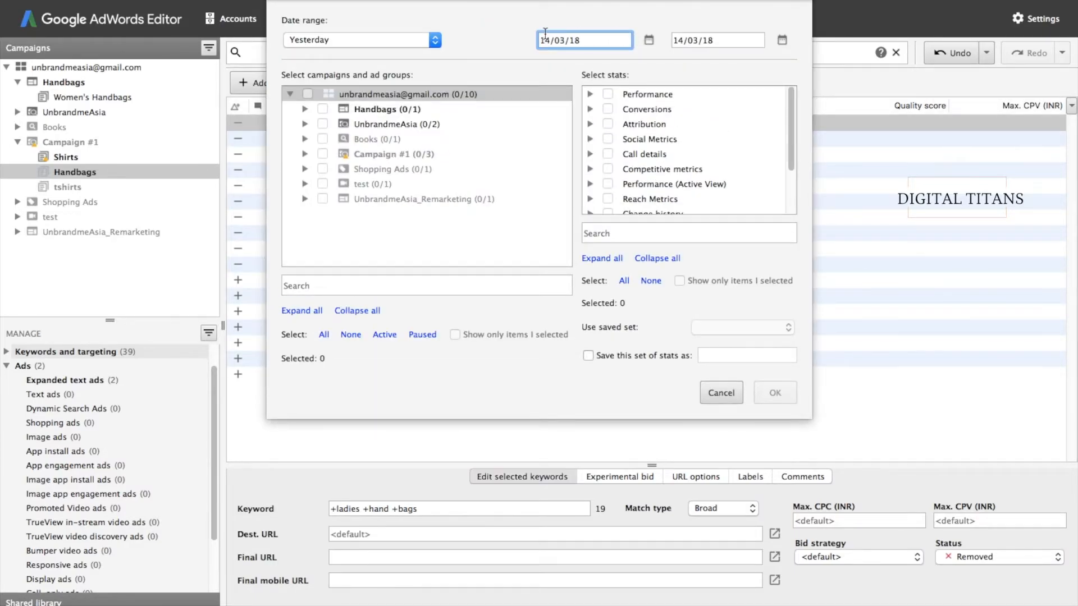
{"action": "left_click", "coordinate": [389, 37]}
{"action": "left_click", "coordinate": [358, 127]}
{"action": "left_click", "coordinate": [307, 94]}
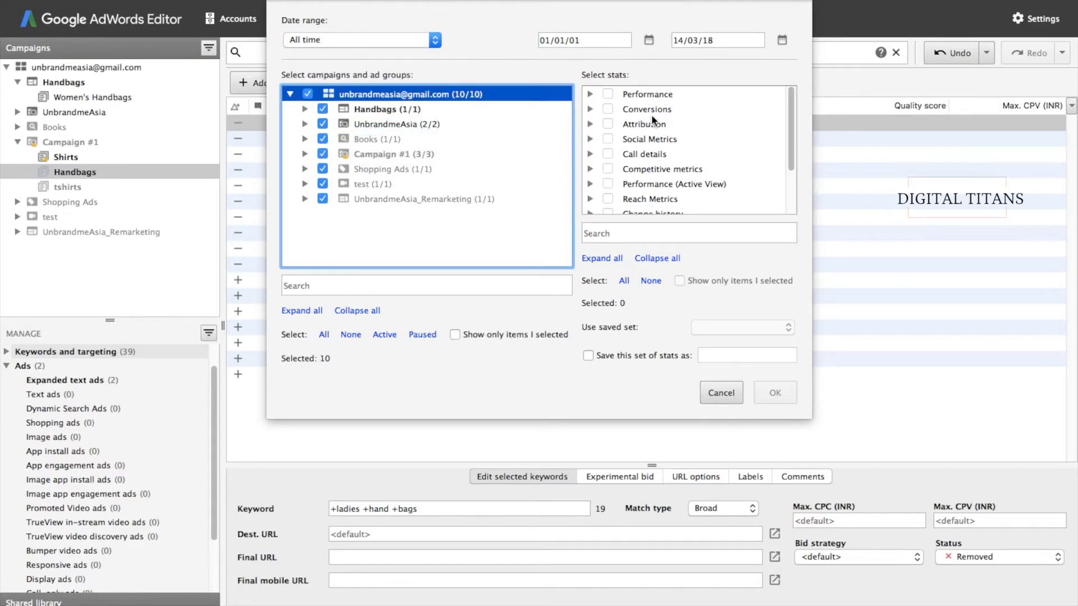
{"action": "left_click", "coordinate": [608, 93]}
{"action": "left_click", "coordinate": [607, 109]}
{"action": "left_click", "coordinate": [607, 123]}
{"action": "left_click", "coordinate": [608, 138]}
{"action": "left_click", "coordinate": [775, 392]}
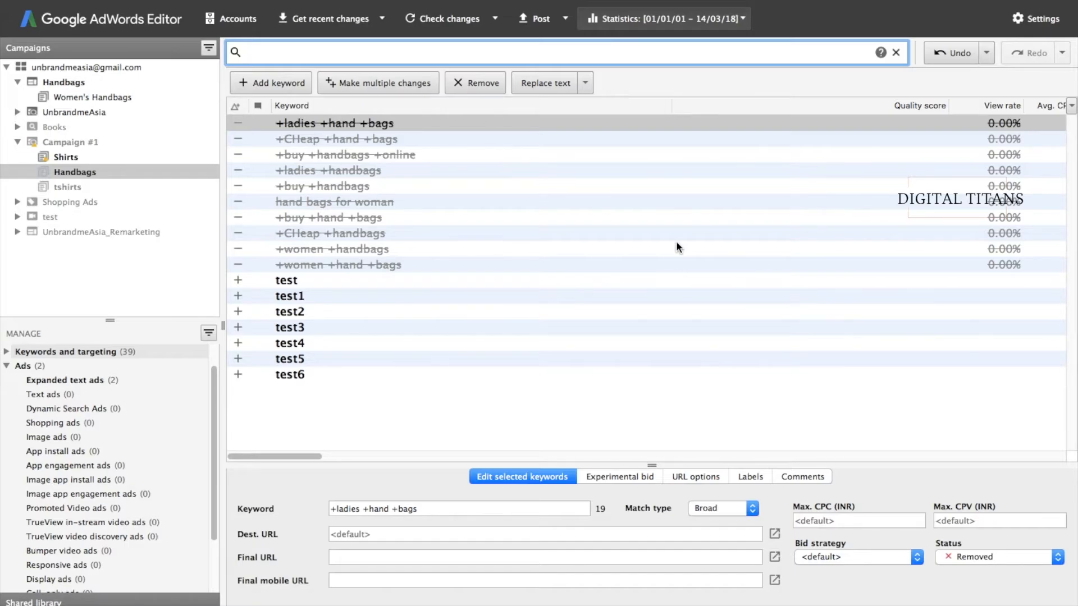
{"action": "scroll", "coordinate": [676, 242], "scroll_direction": "right", "scroll_amount": 20}
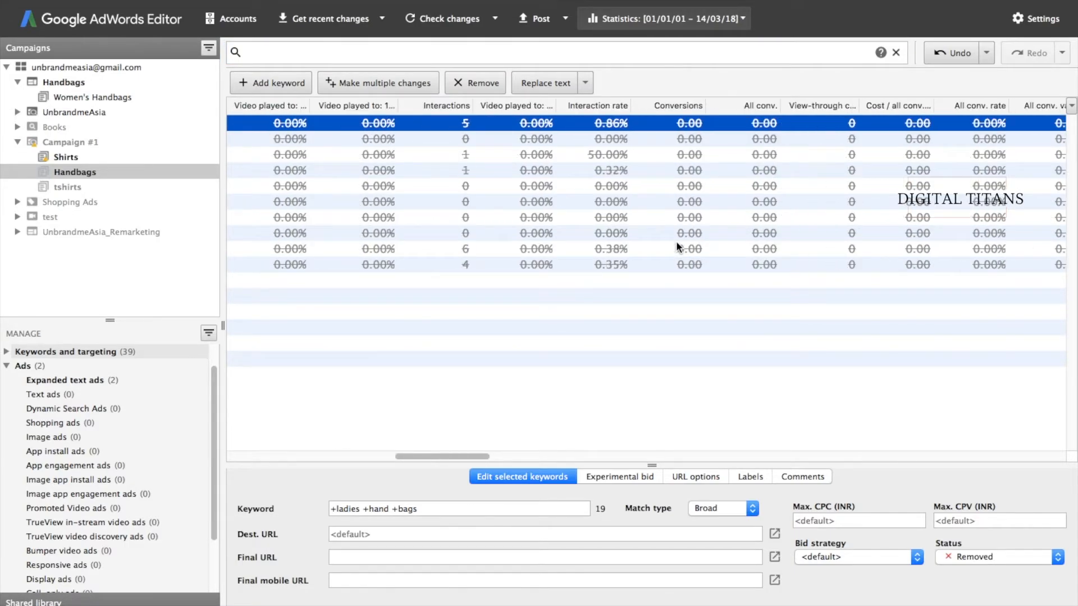
{"action": "scroll", "coordinate": [676, 244], "scroll_direction": "right", "scroll_amount": 15}
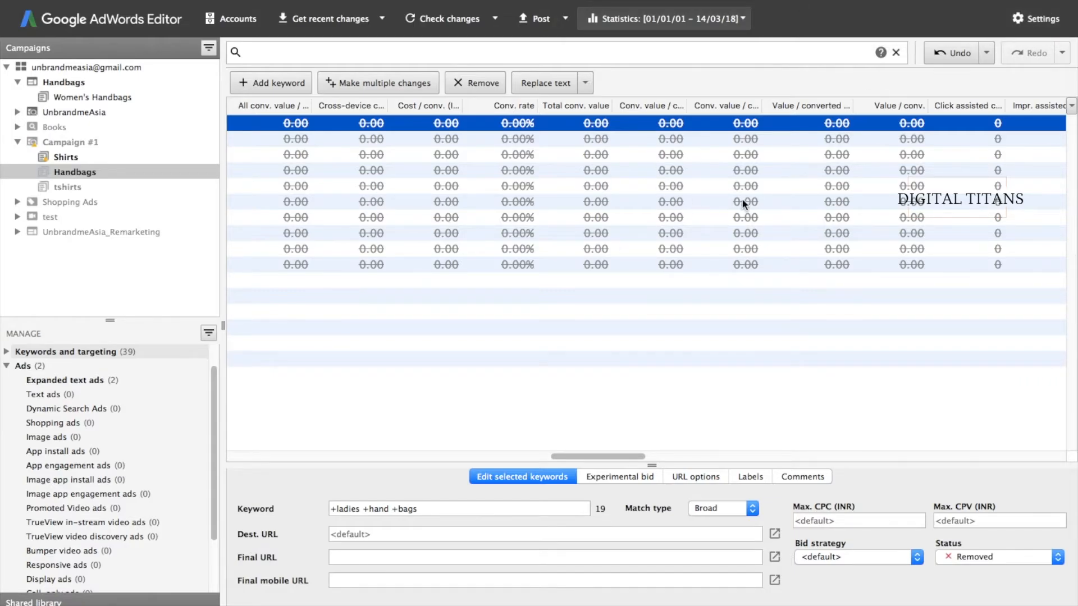
{"action": "scroll", "coordinate": [654, 287], "scroll_direction": "left", "scroll_amount": 20}
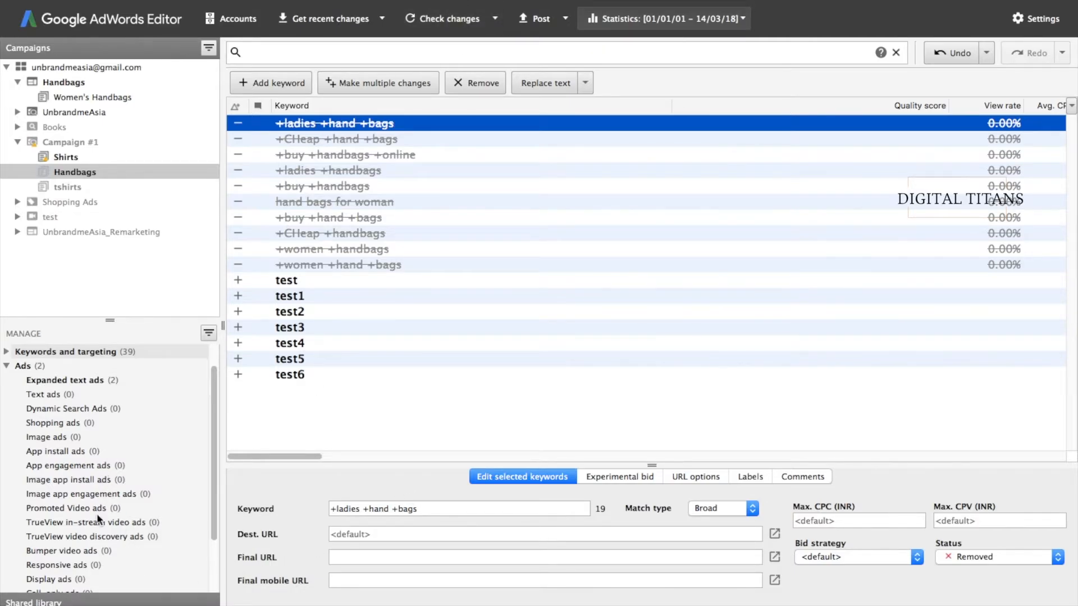
{"action": "scroll", "coordinate": [97, 513], "scroll_direction": "down", "scroll_amount": 3}
{"action": "scroll", "coordinate": [73, 483], "scroll_direction": "up", "scroll_amount": 4}
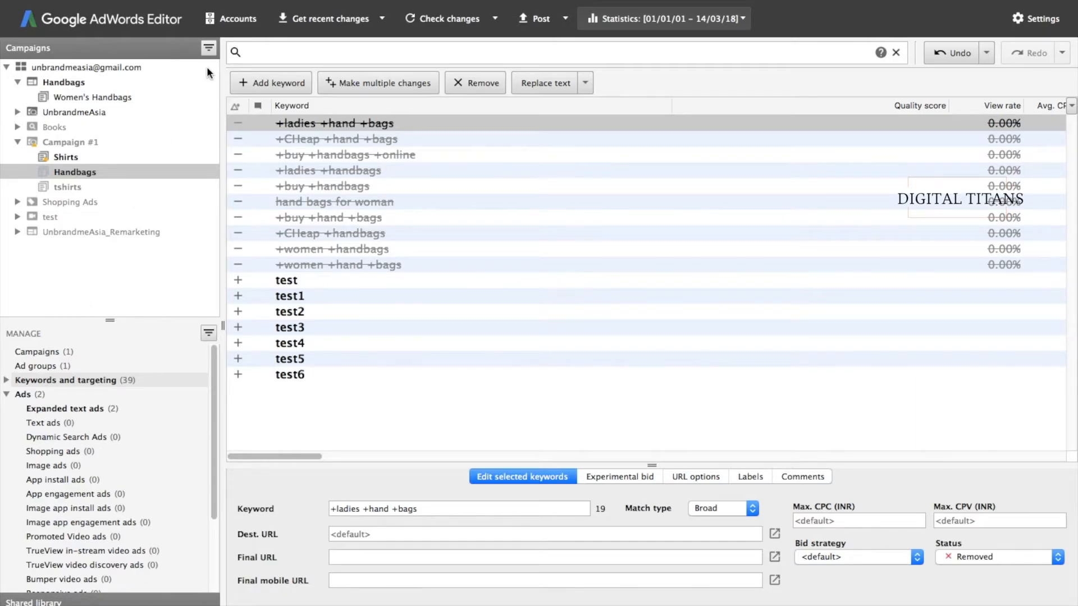
- Check the Edit and Data menus, then open Post changes to review pending changes
{"action": "left_click", "coordinate": [236, 0]}
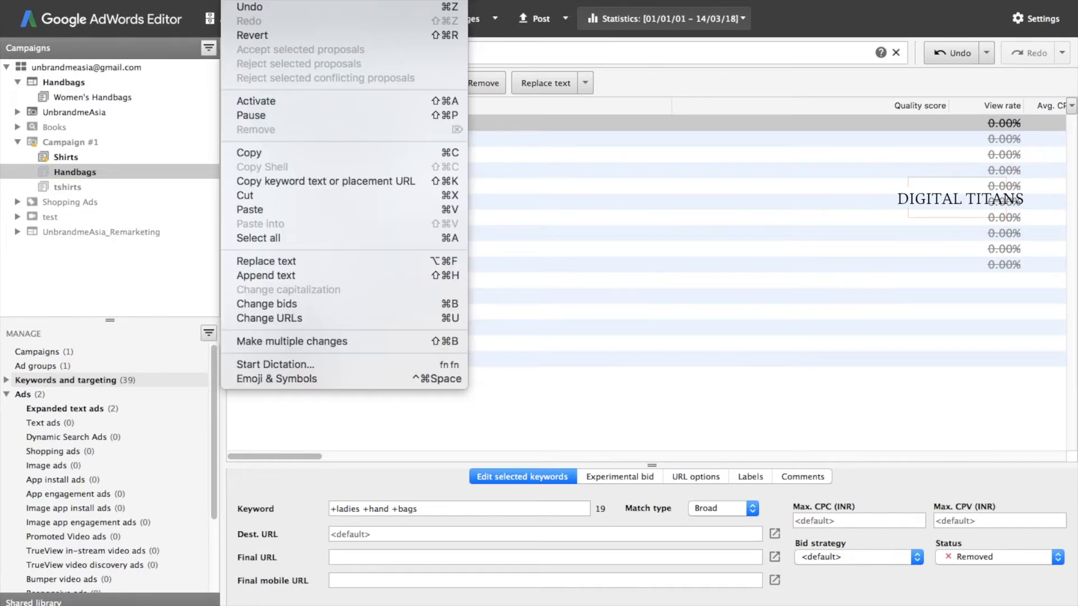
{"action": "mouse_move", "coordinate": [308, 0]}
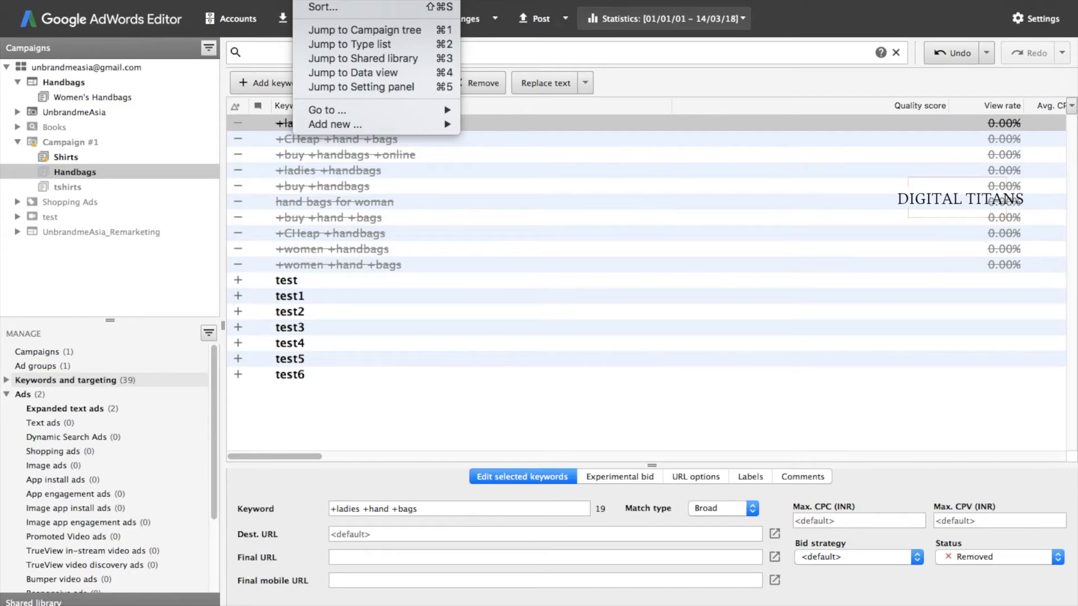
{"action": "left_click", "coordinate": [530, 227]}
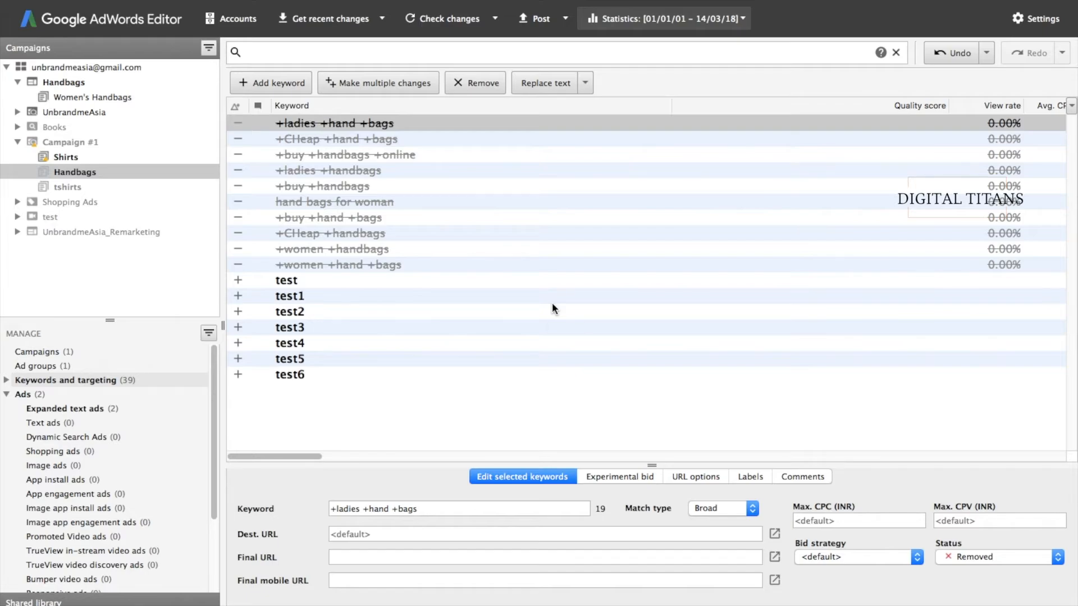
{"action": "left_click", "coordinate": [538, 18]}
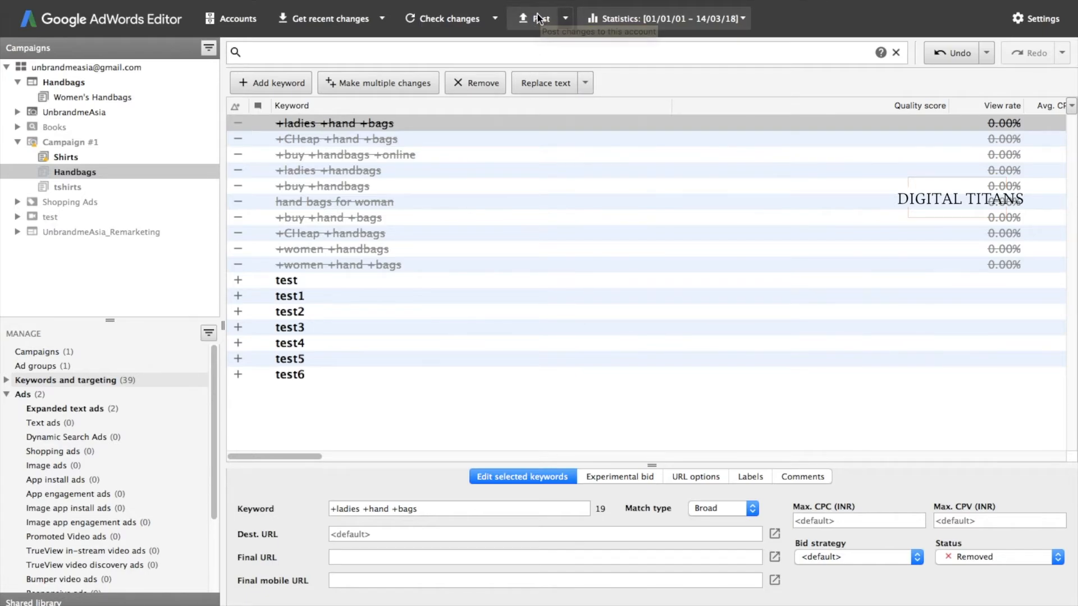